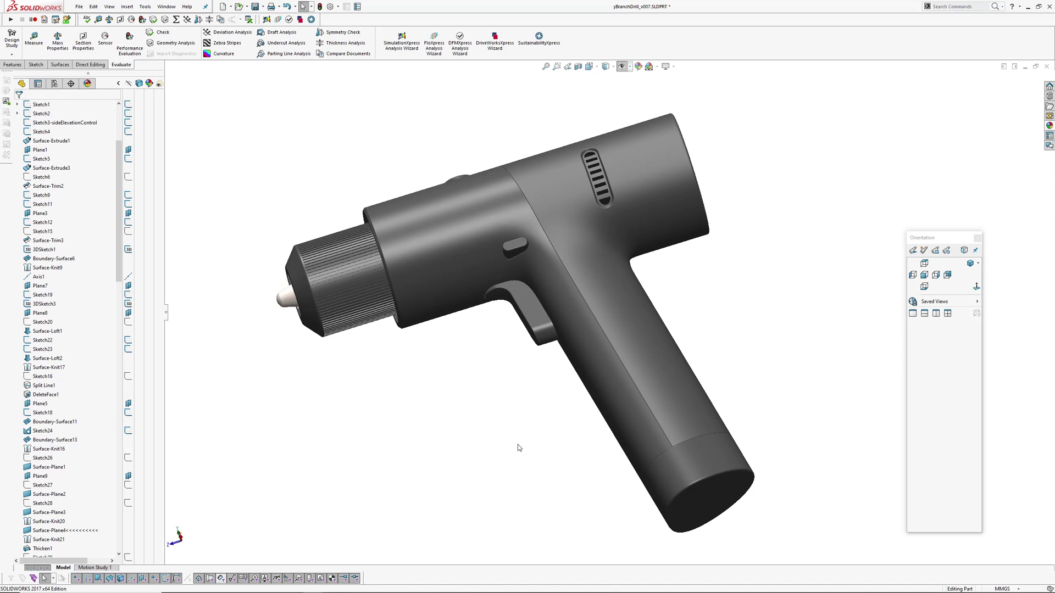
# Switch to Windows Photo Viewer and examine the drill reference photos, including the base, plan and rear three-quarter views.
pyautogui.moveTo(607, 382); pyautogui.dragTo(632, 313, button='middle')
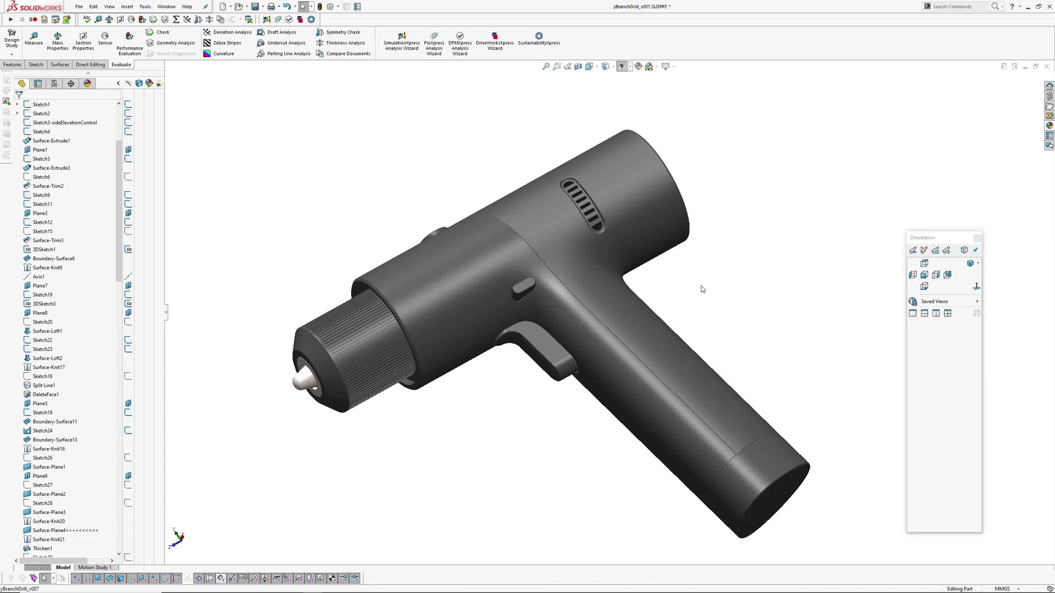
pyautogui.hotkey('alt', 'Tab')
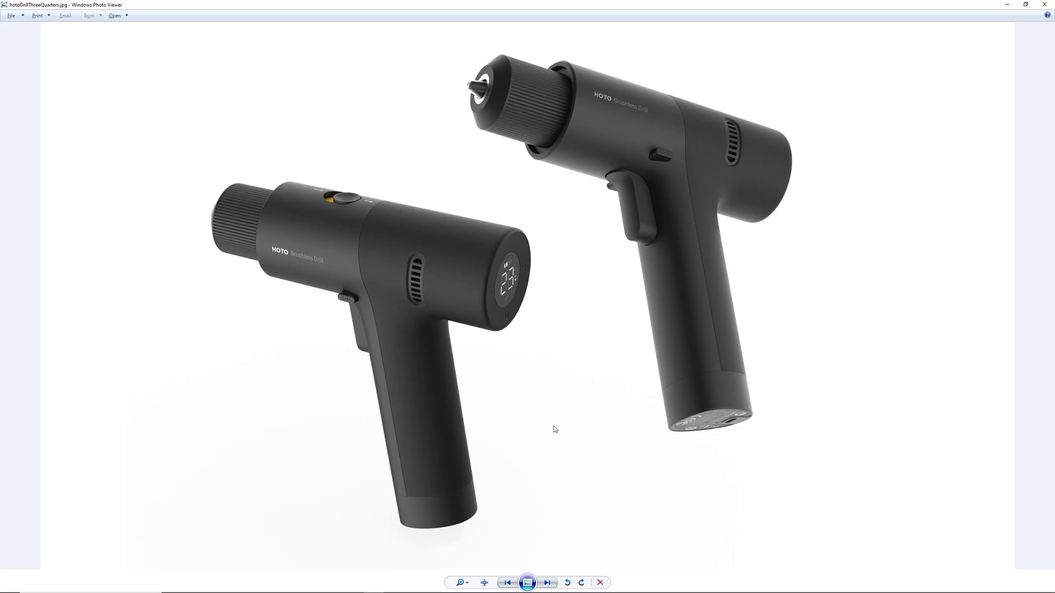
pyautogui.press('Left')
pyautogui.press('Left')
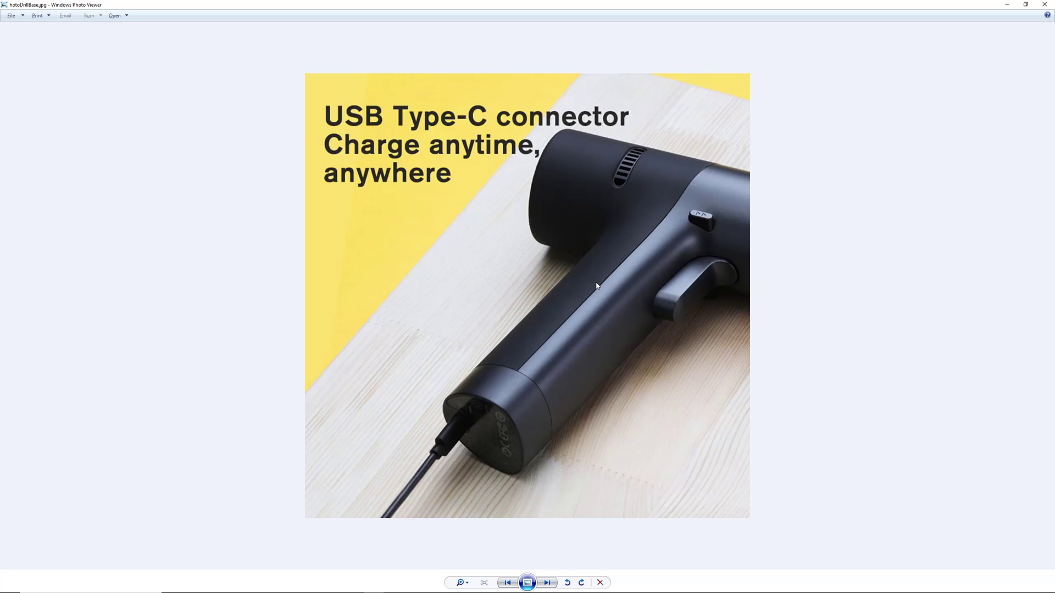
pyautogui.press('Right')
pyautogui.press('Right')
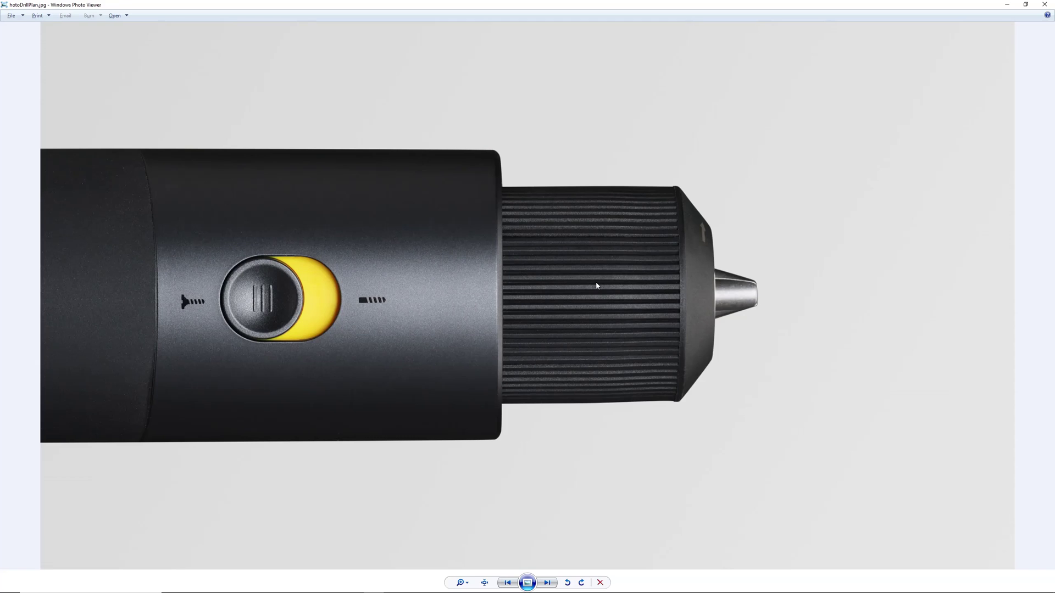
pyautogui.press('Right')
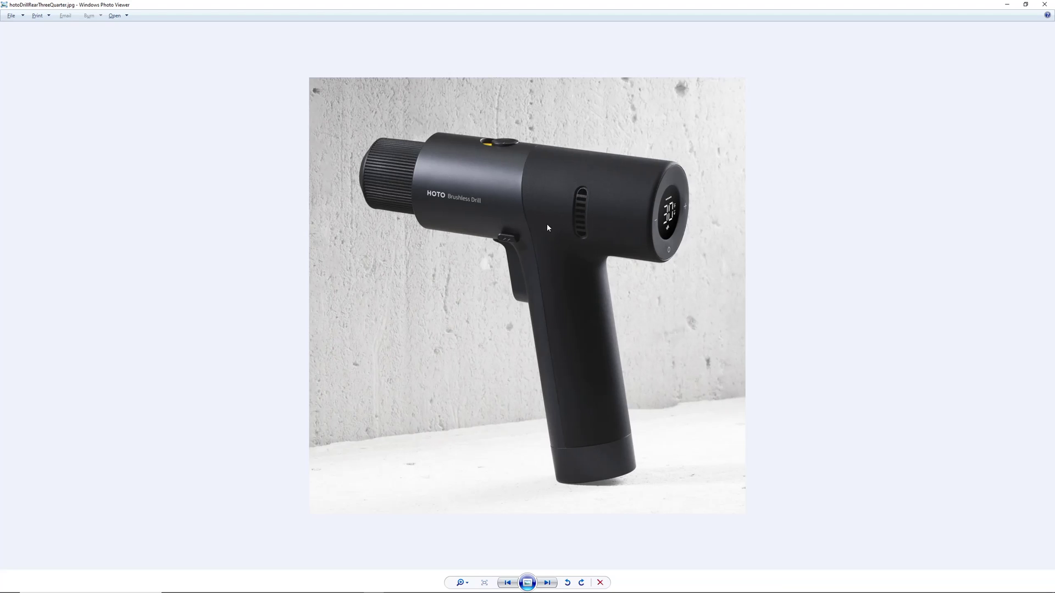
pyautogui.press('Right')
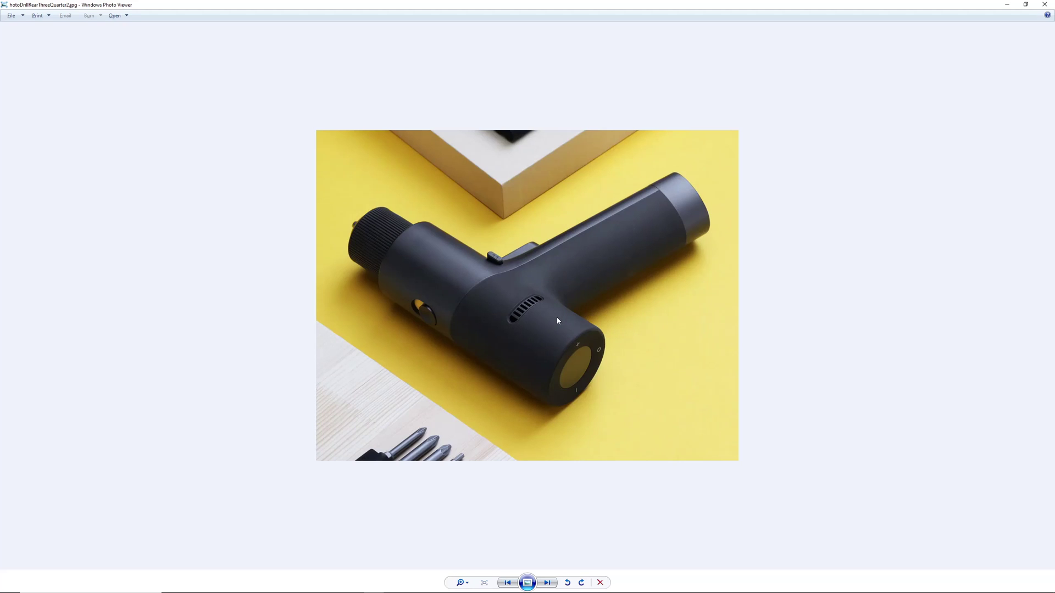
pyautogui.press('Right')
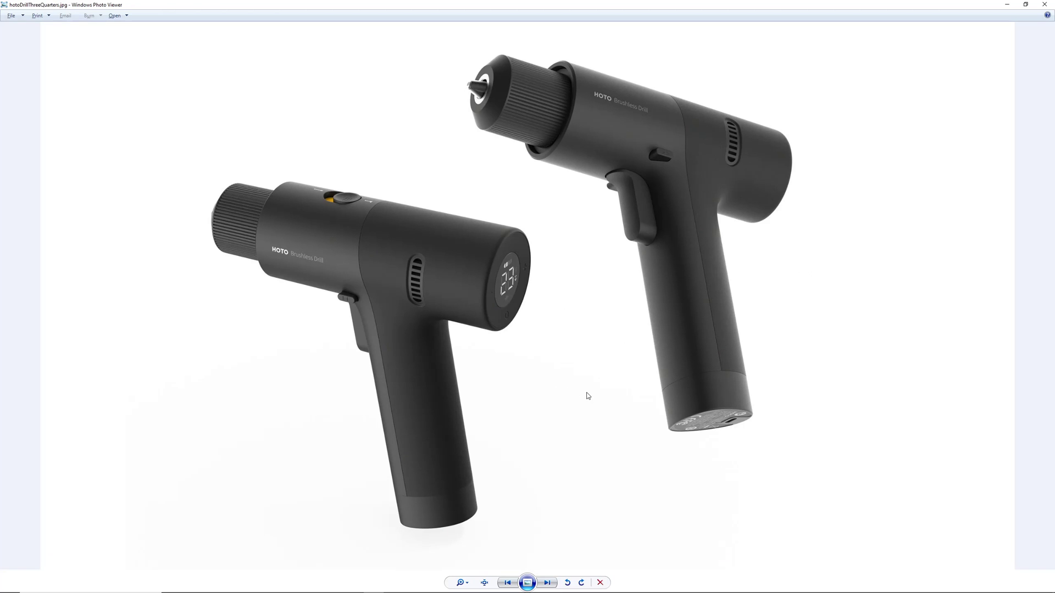
# Return to SOLIDWORKS and roll the feature history back to just before Plane1.
pyautogui.hotkey('alt', 'Tab')
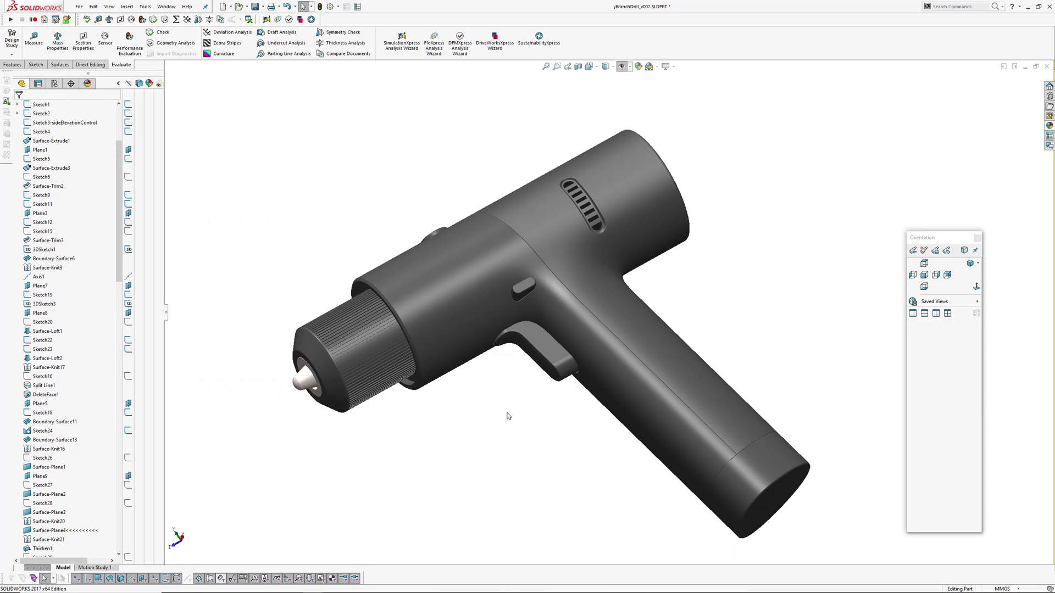
pyautogui.moveTo(508, 417); pyautogui.dragTo(457, 389, button='middle')
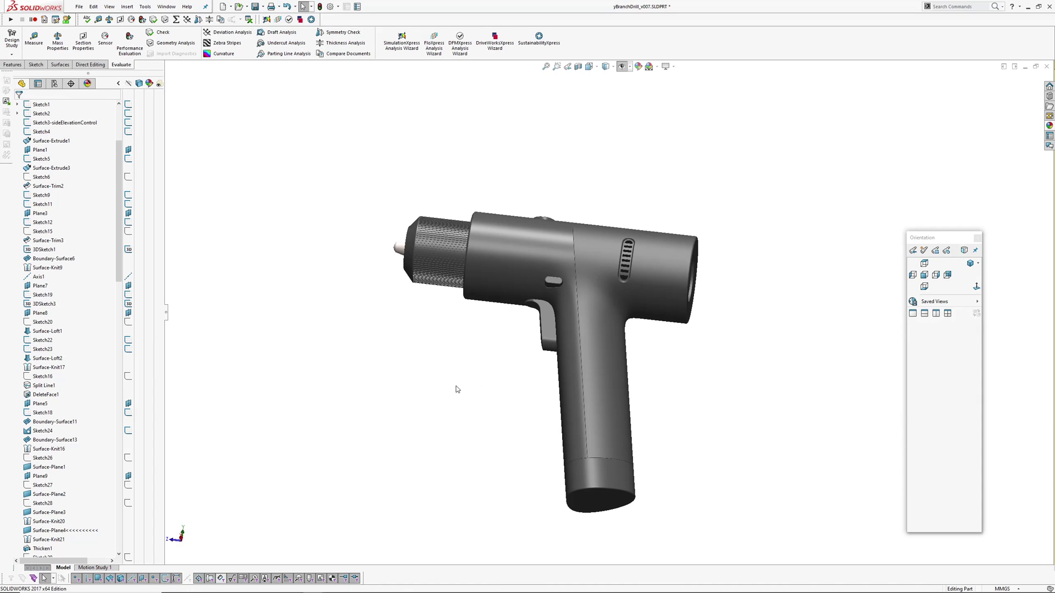
pyautogui.moveTo(468, 349); pyautogui.dragTo(482, 297, button='middle')
pyautogui.scroll(-1, 535, 318)
pyautogui.moveTo(545, 315); pyautogui.dragTo(501, 386, button='middle')
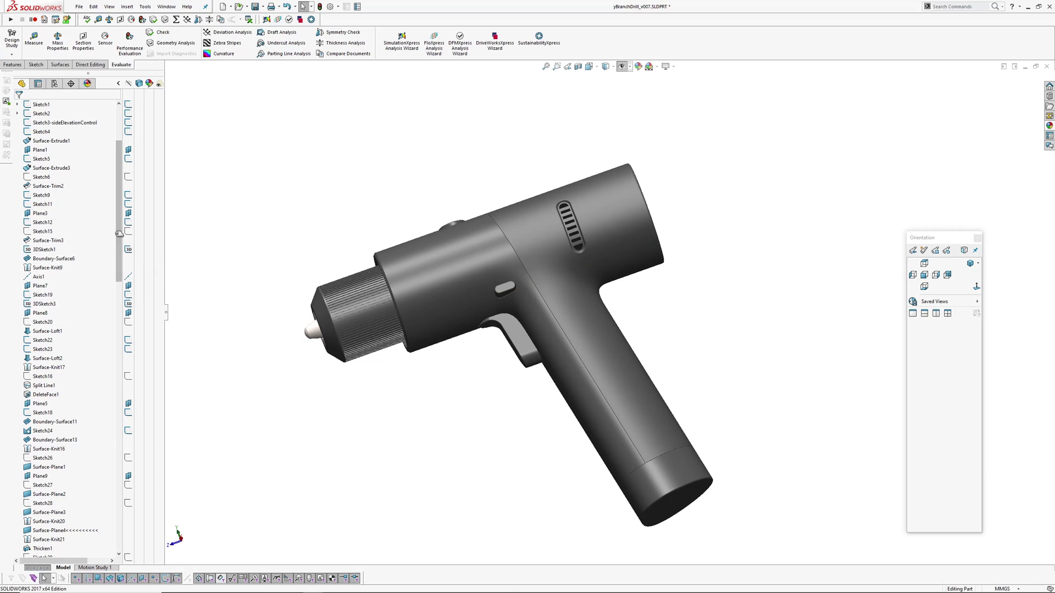
pyautogui.moveTo(591, 289); pyautogui.dragTo(615, 301, button='middle')
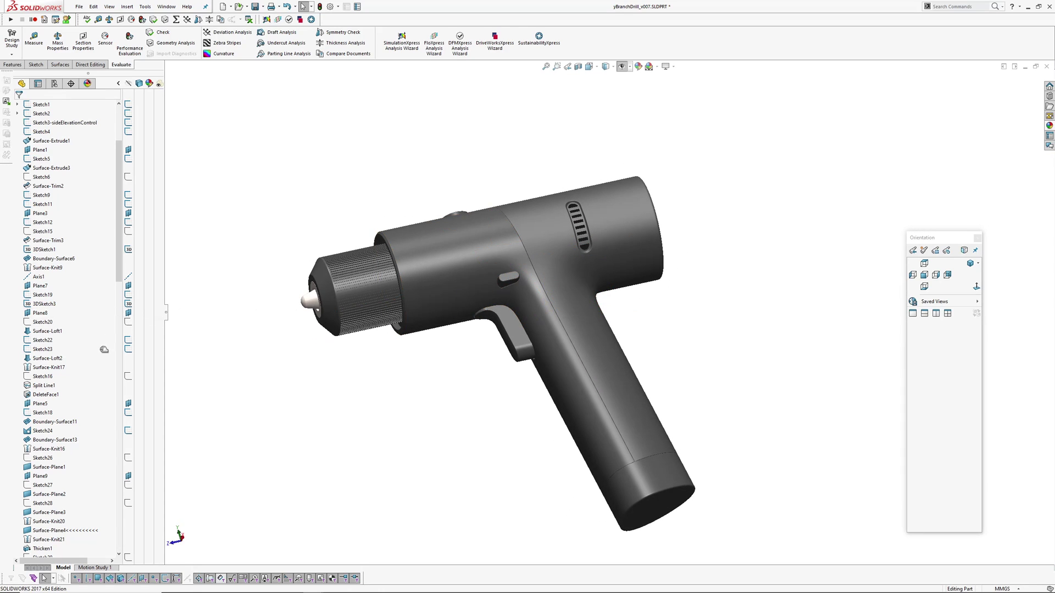
pyautogui.scroll(-4, 88, 465)
pyautogui.scroll(8, 88, 464)
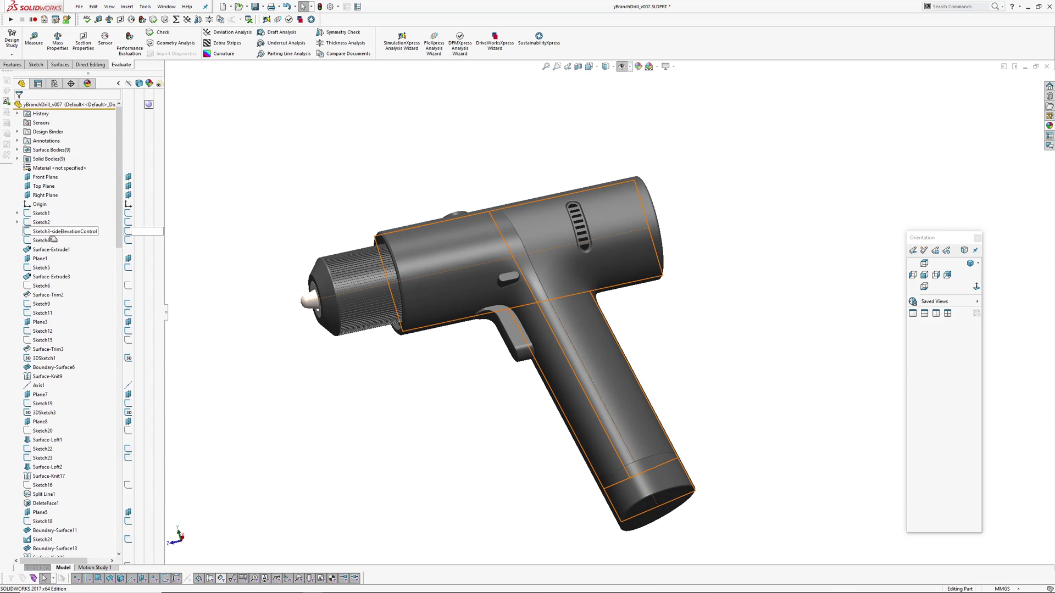
pyautogui.click(41, 258)
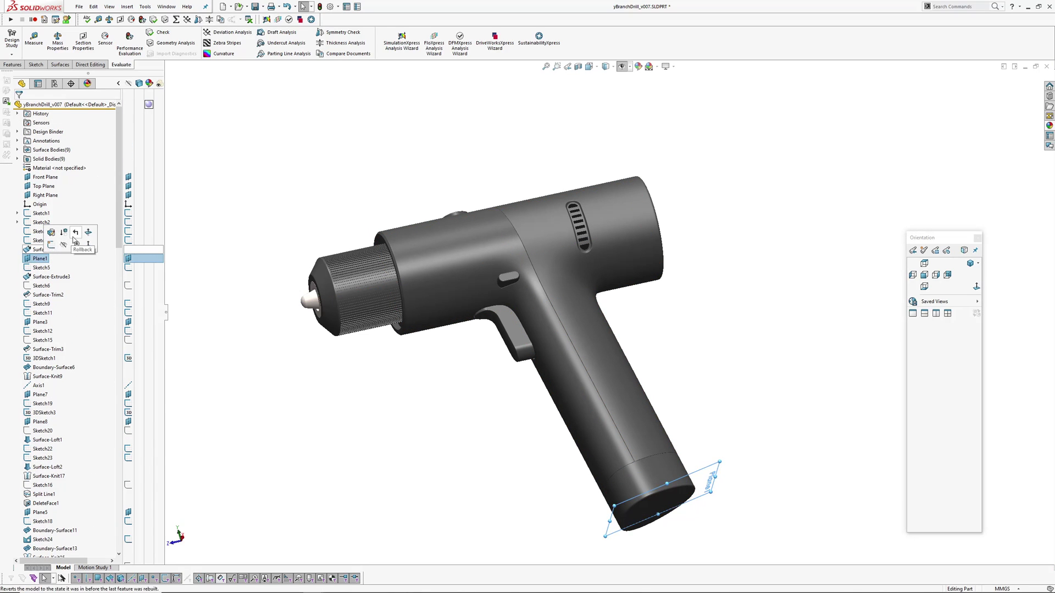
pyautogui.moveTo(569, 322); pyautogui.dragTo(777, 296, button='middle')
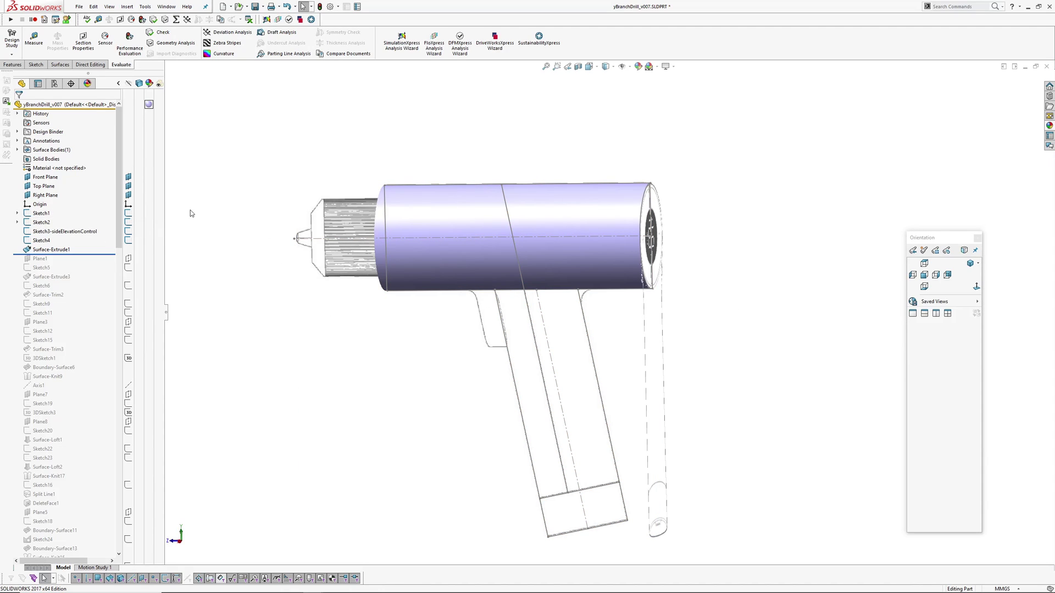
# Examine the dimensions of Sketch3-sideElevationControl in the right side view.
pyautogui.click(64, 231)
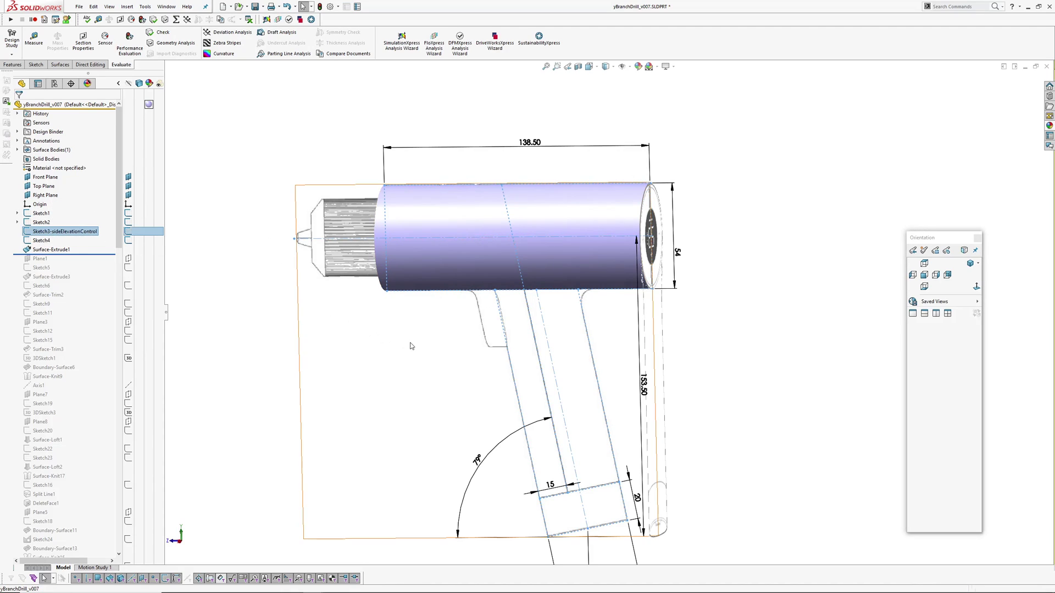
pyautogui.moveTo(413, 342); pyautogui.dragTo(422, 337, button='middle')
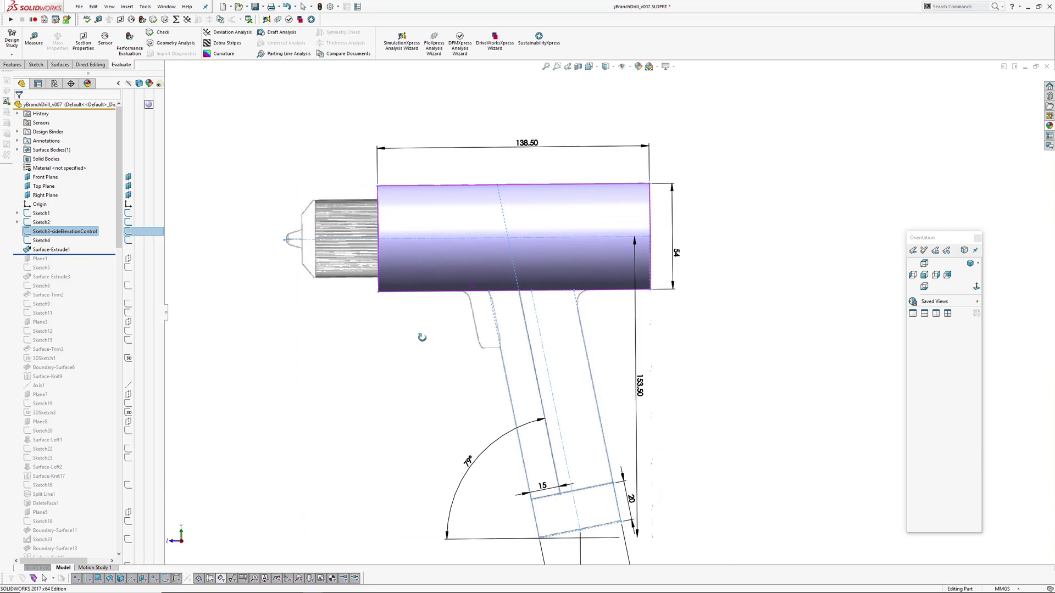
pyautogui.click(924, 274)
pyautogui.hotkey('ctrl', '3')
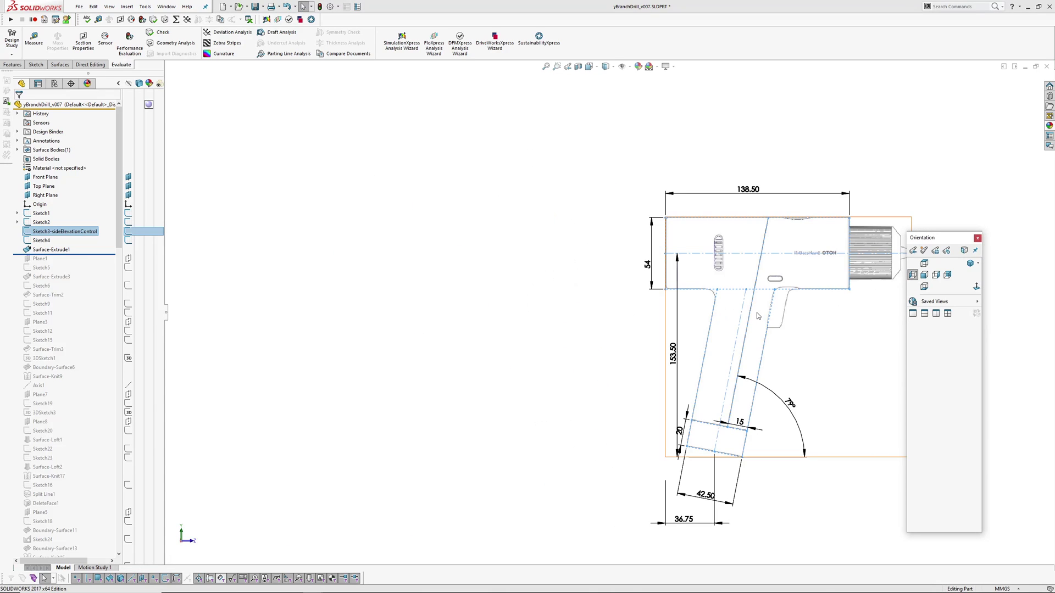
pyautogui.hotkey('ctrl', '2')
pyautogui.hotkey('ctrl', '4')
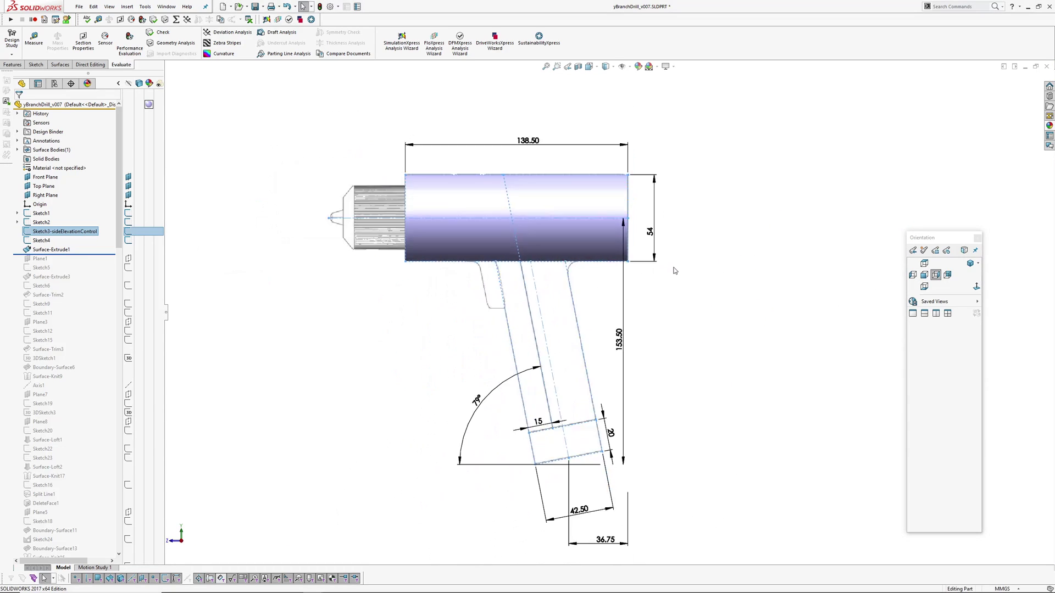
pyautogui.keyDown('ctrl'); pyautogui.moveTo(731, 329); pyautogui.dragTo(734, 351, button='middle'); pyautogui.keyUp('ctrl')
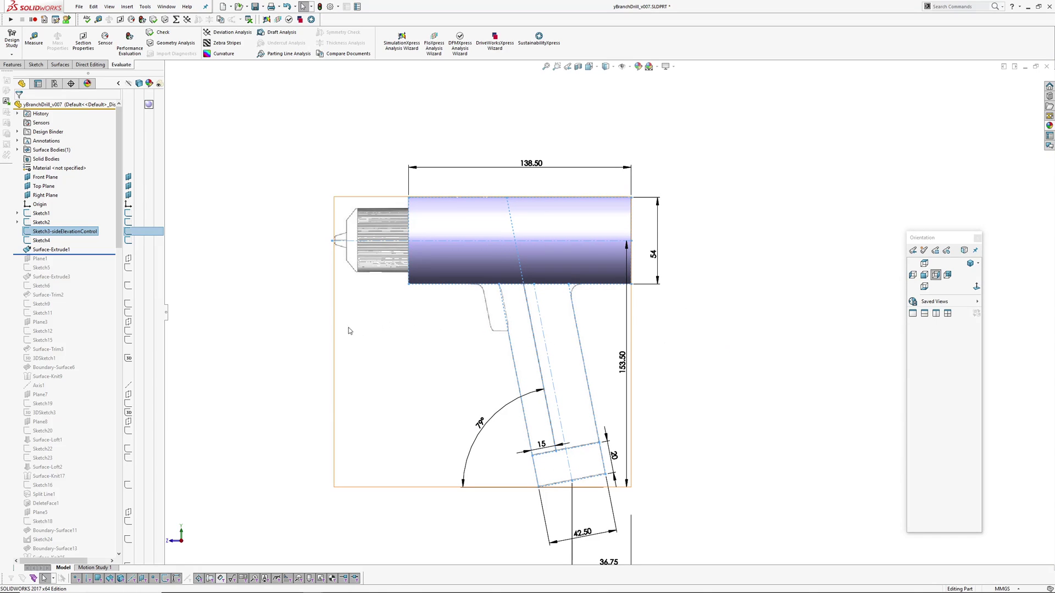
pyautogui.click(207, 252)
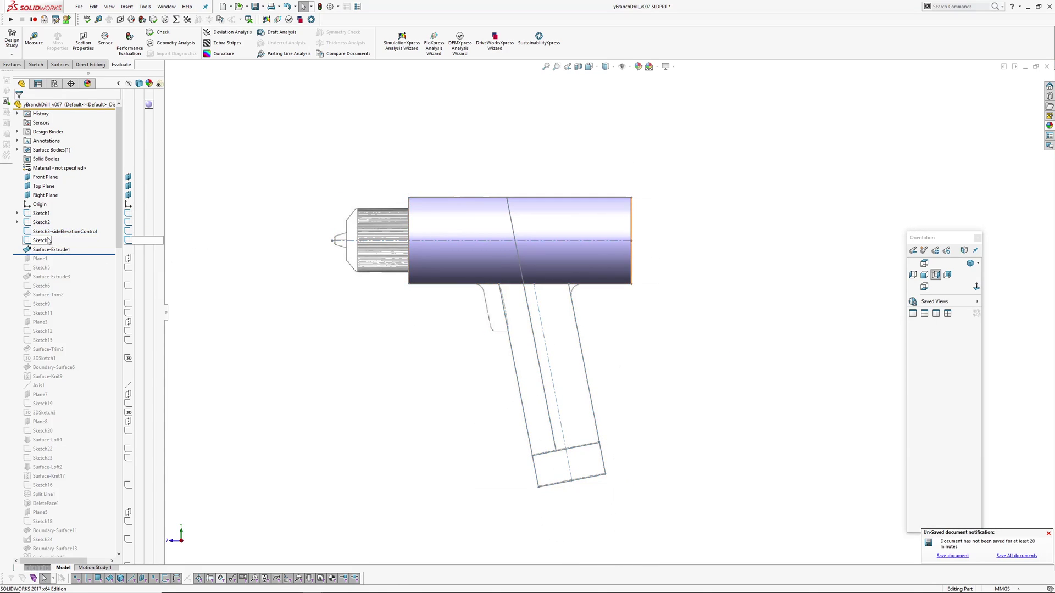
# Roll the feature history forward to include Surface-Extrude3 and inspect the extruded handle surface.
pyautogui.moveTo(364, 297); pyautogui.dragTo(442, 309, button='middle')
pyautogui.click(609, 214)
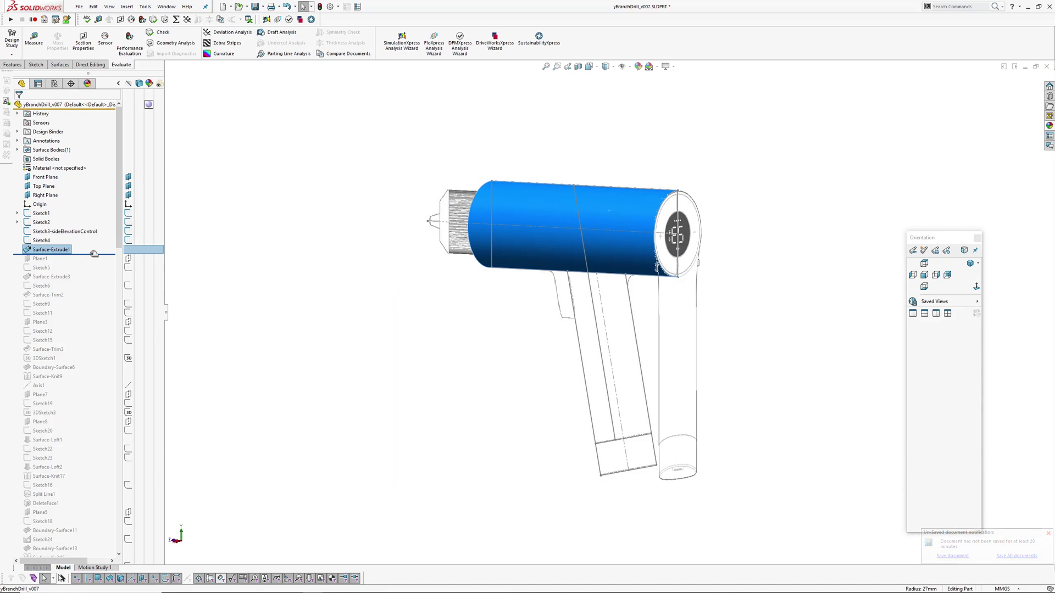
pyautogui.moveTo(89, 255); pyautogui.dragTo(92, 279)
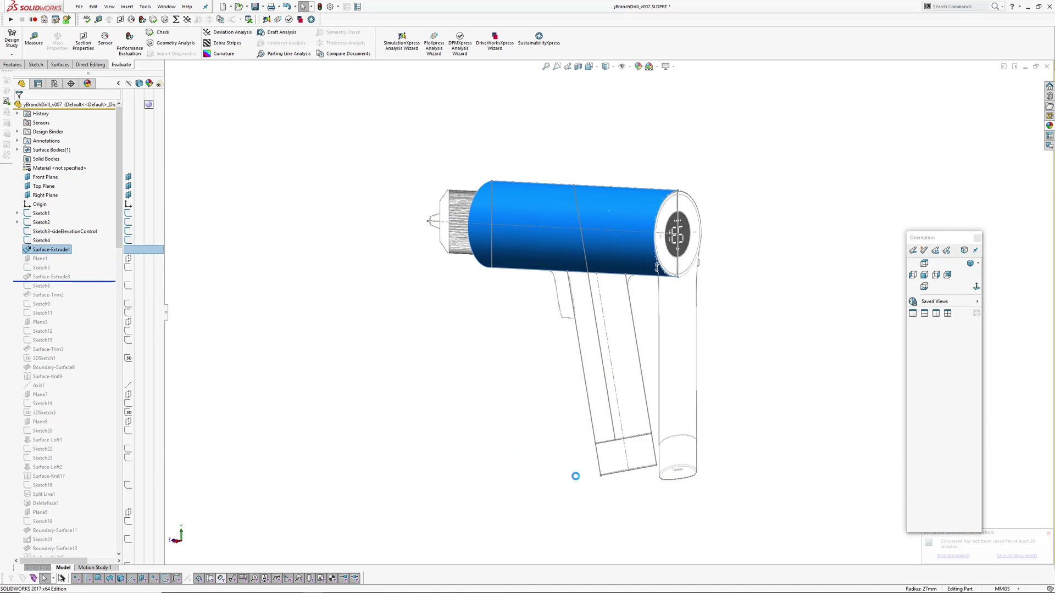
pyautogui.scroll(-3, 581, 471)
pyautogui.scroll(-3, 577, 476)
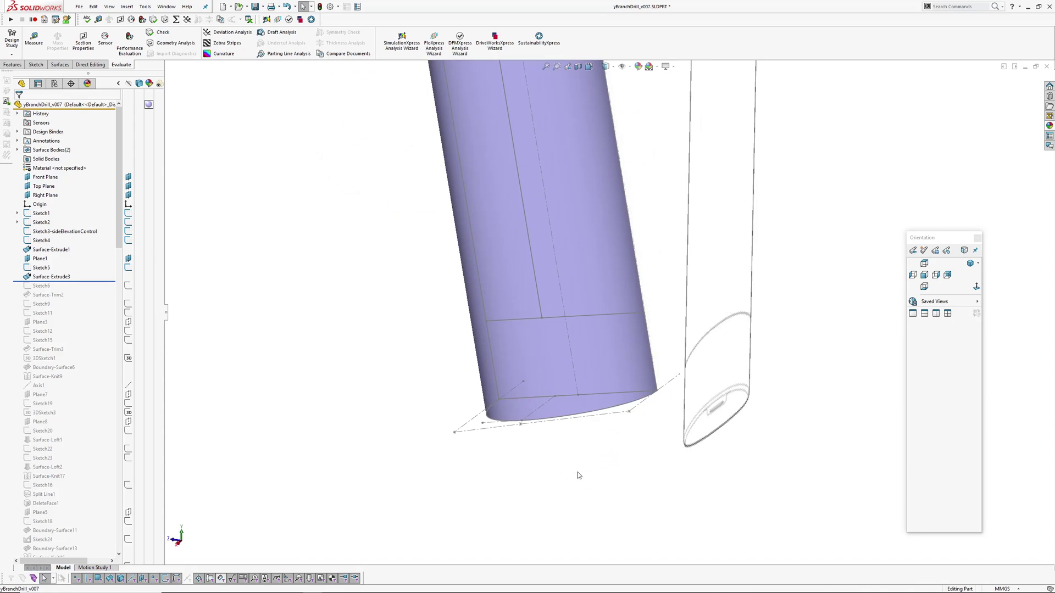
pyautogui.scroll(4, 600, 412)
pyautogui.click(576, 281)
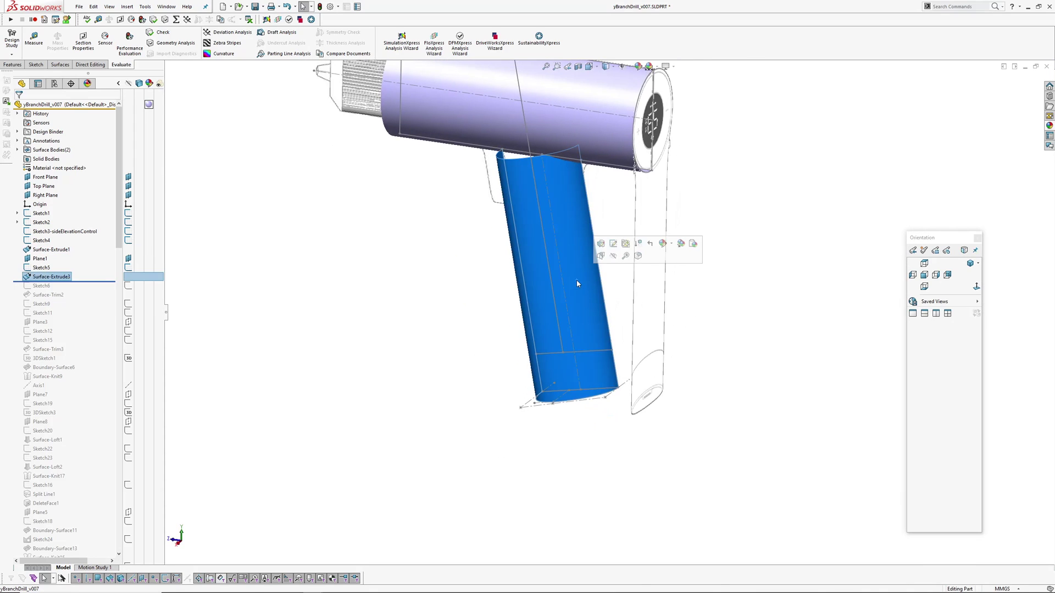
# Examine the dimensions of Sketch5, the handle's profile at the base of the grip.
pyautogui.click(34, 268)
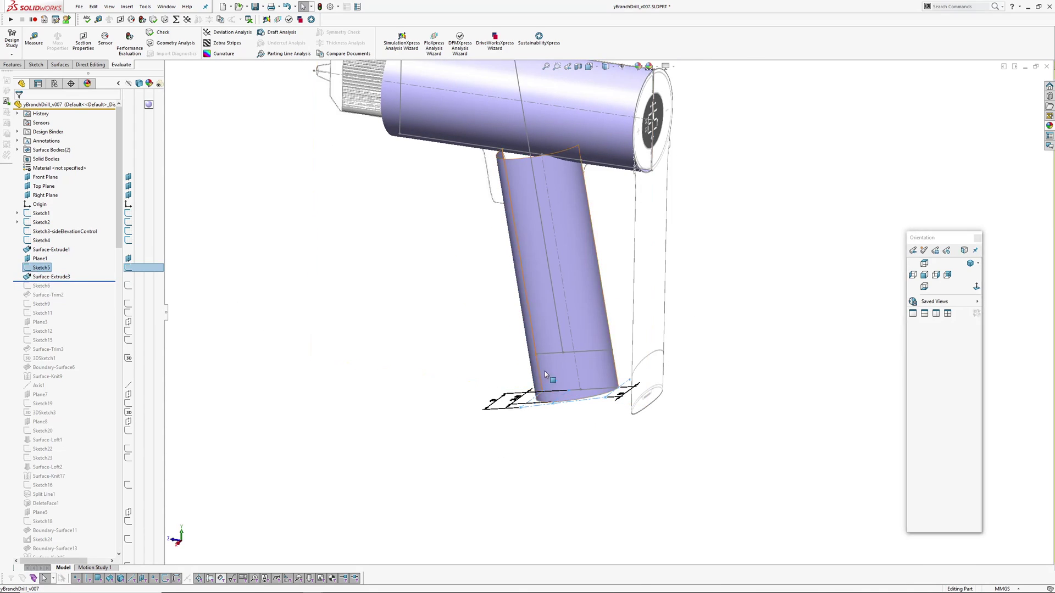
pyautogui.moveTo(549, 186)
pyautogui.mouseDown(button='middle')
pyautogui.moveTo(506, 136)
pyautogui.moveTo(486, 152)
pyautogui.moveTo(504, 180)
pyautogui.mouseUp(button='middle')
pyautogui.scroll(-4, 582, 428)
pyautogui.moveTo(577, 418); pyautogui.dragTo(684, 320, button='middle')
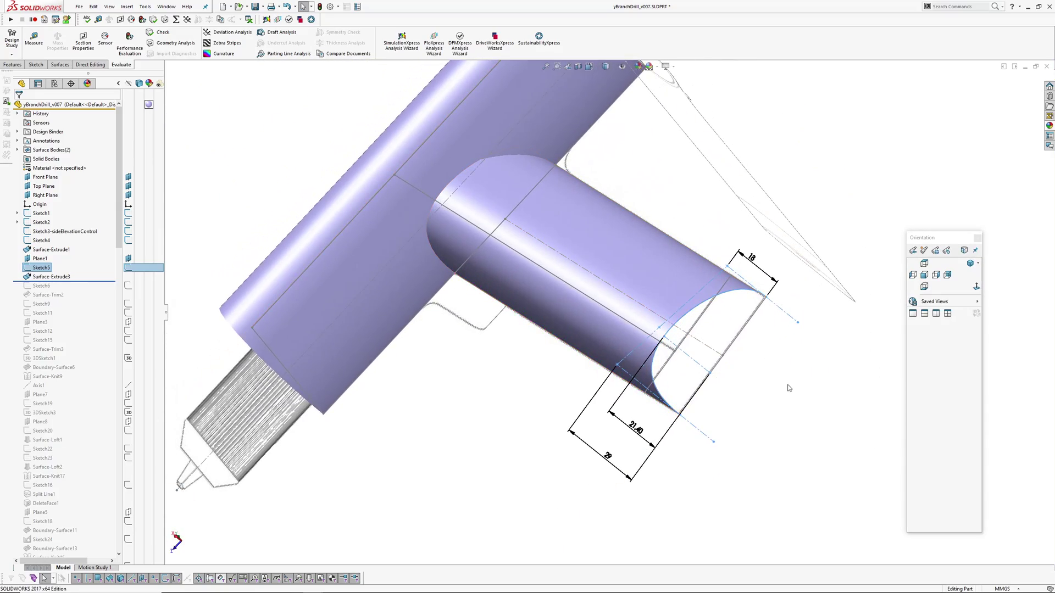
pyautogui.keyDown('ctrl'); pyautogui.moveTo(789, 386); pyautogui.dragTo(763, 378, button='middle'); pyautogui.keyUp('ctrl')
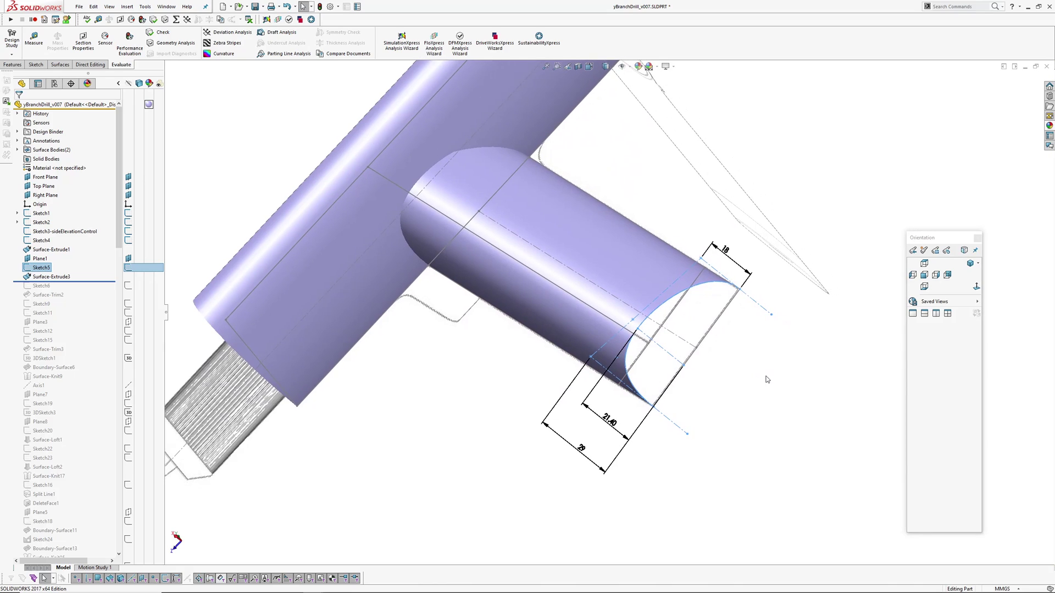
# Open Sketch5 for editing and show the curvature comb on its style spline.
pyautogui.click(38, 267)
pyautogui.click(47, 243)
pyautogui.moveTo(671, 324); pyautogui.dragTo(666, 242, button='middle')
pyautogui.click(663, 235)
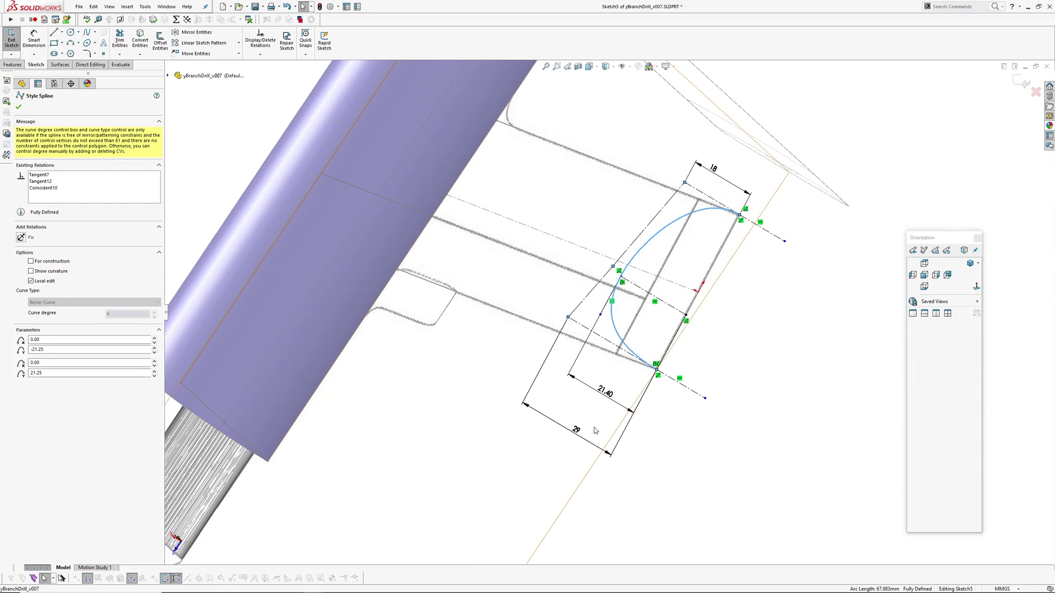
pyautogui.click(669, 236)
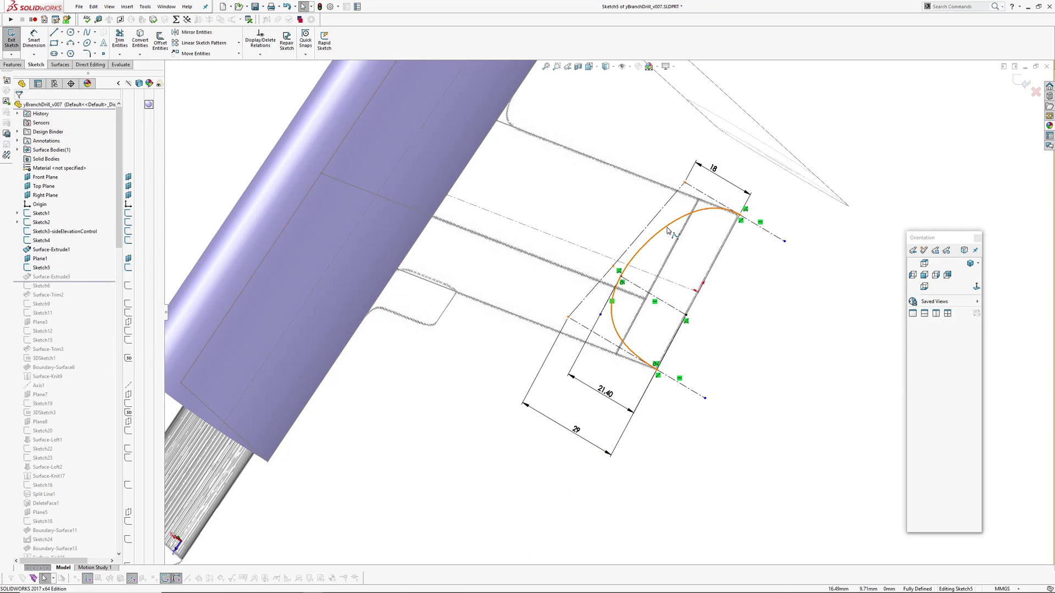
pyautogui.click(669, 236)
pyautogui.click(48, 276)
pyautogui.moveTo(594, 267)
pyautogui.mouseDown(button='middle')
pyautogui.moveTo(722, 254)
pyautogui.moveTo(624, 196)
pyautogui.moveTo(641, 230)
pyautogui.mouseUp(button='middle')
pyautogui.press('Escape')
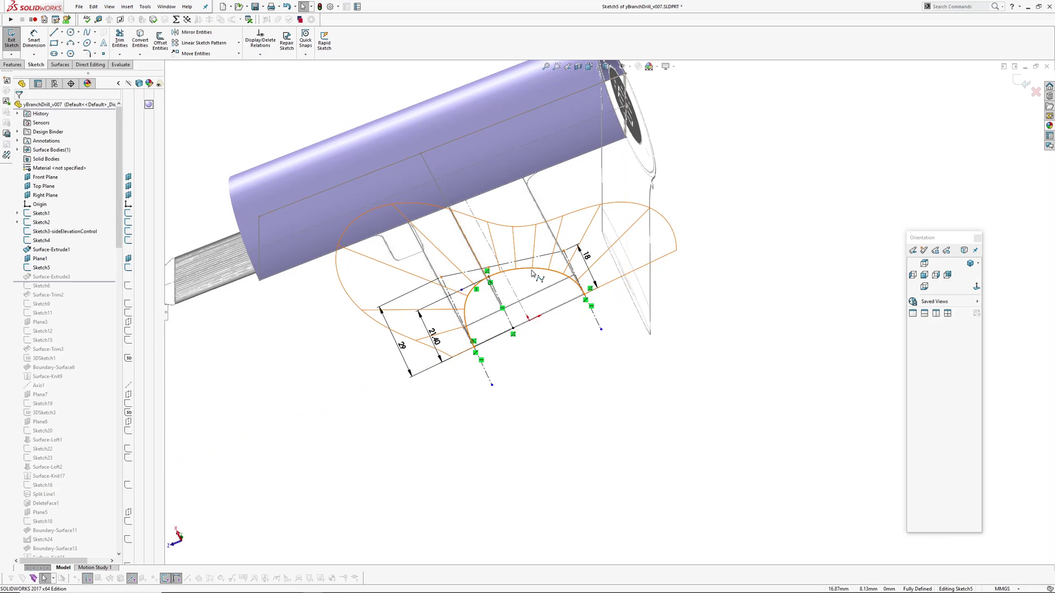
# Hide the style spline's curvature comb and exit Sketch5 without saving changes.
pyautogui.click(531, 275)
pyautogui.click(53, 271)
pyautogui.moveTo(525, 330)
pyautogui.mouseDown(button='middle')
pyautogui.moveTo(595, 296)
pyautogui.moveTo(588, 192)
pyautogui.moveTo(615, 282)
pyautogui.mouseUp(button='middle')
pyautogui.click(1033, 94)
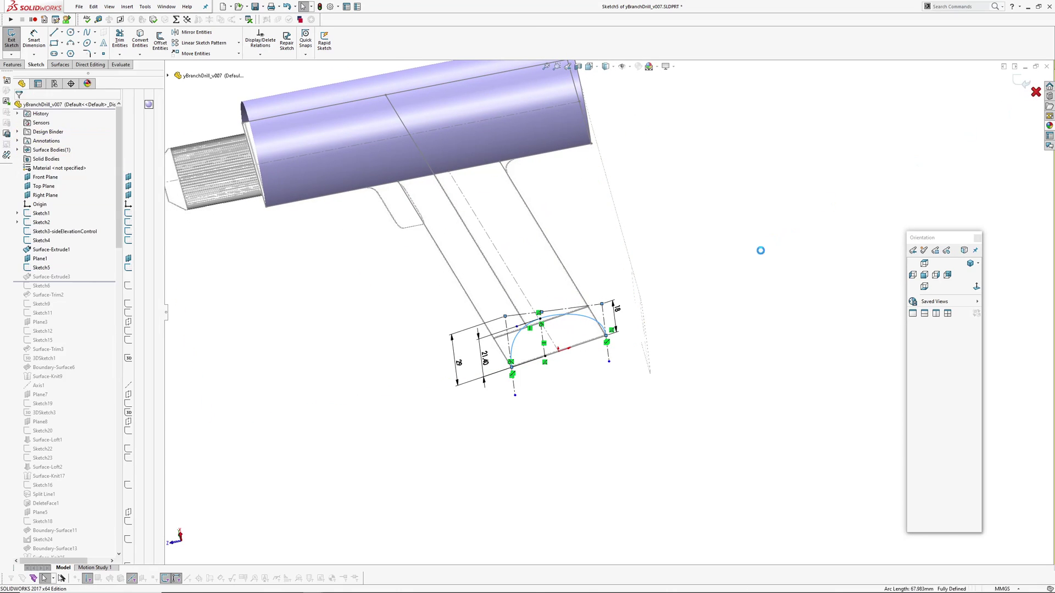
# Hide the sketches and reference geometry and inspect the barrel and handle surfaces on their own.
pyautogui.press('h')
pyautogui.moveTo(509, 252)
pyautogui.mouseDown(button='middle')
pyautogui.moveTo(473, 316)
pyautogui.moveTo(536, 290)
pyautogui.mouseUp(button='middle')
pyautogui.scroll(3, 494, 308)
pyautogui.scroll(-1, 552, 229)
pyautogui.keyDown('ctrl'); pyautogui.moveTo(446, 286); pyautogui.dragTo(412, 320, button='middle'); pyautogui.keyUp('ctrl')
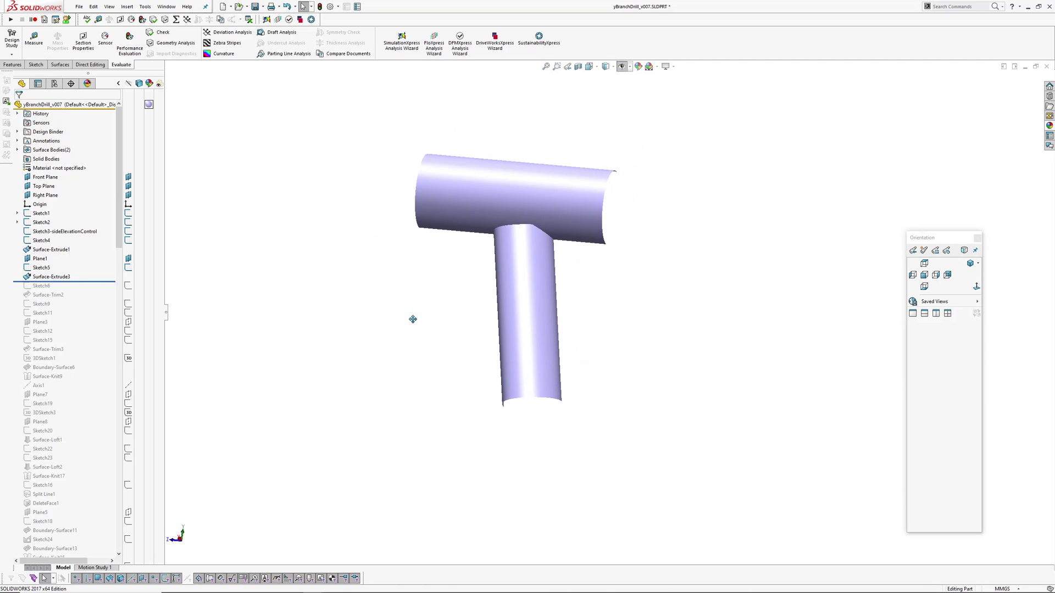
pyautogui.scroll(-1, 547, 244)
# Roll the feature history forward to include Surface-Trim2 and show the sketches again.
pyautogui.moveTo(88, 282); pyautogui.dragTo(91, 299)
pyautogui.moveTo(471, 291)
pyautogui.mouseDown(button='middle')
pyautogui.moveTo(514, 259)
pyautogui.moveTo(496, 313)
pyautogui.mouseUp(button='middle')
pyautogui.press('h')
pyautogui.moveTo(579, 281); pyautogui.dragTo(592, 292, button='middle')
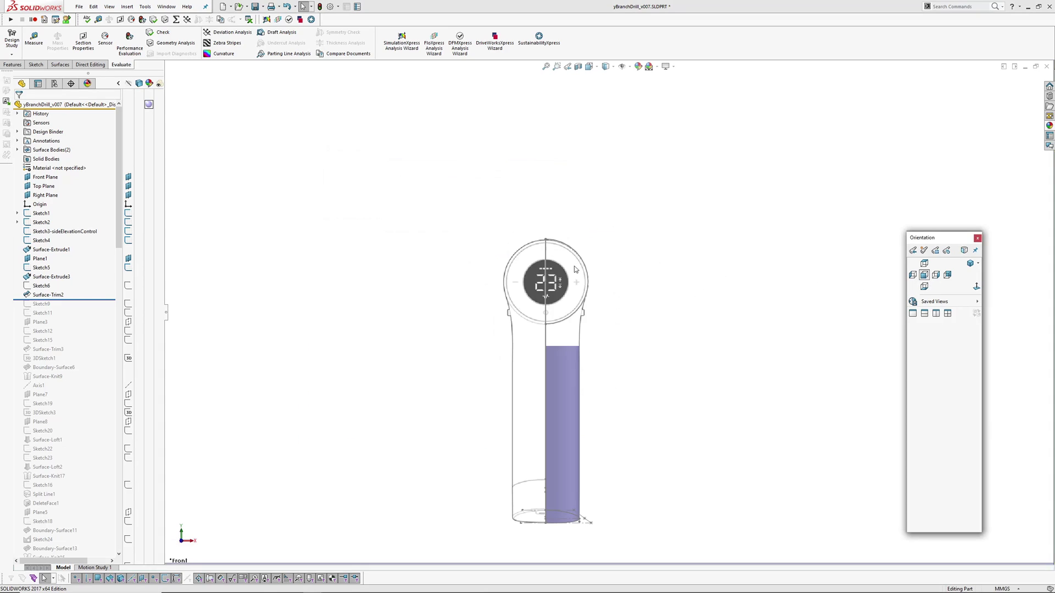
# Examine Sketch6's trim line across the upper end of the handle in the right side view.
pyautogui.hotkey('ctrl', '4')
pyautogui.scroll(-8, 466, 281)
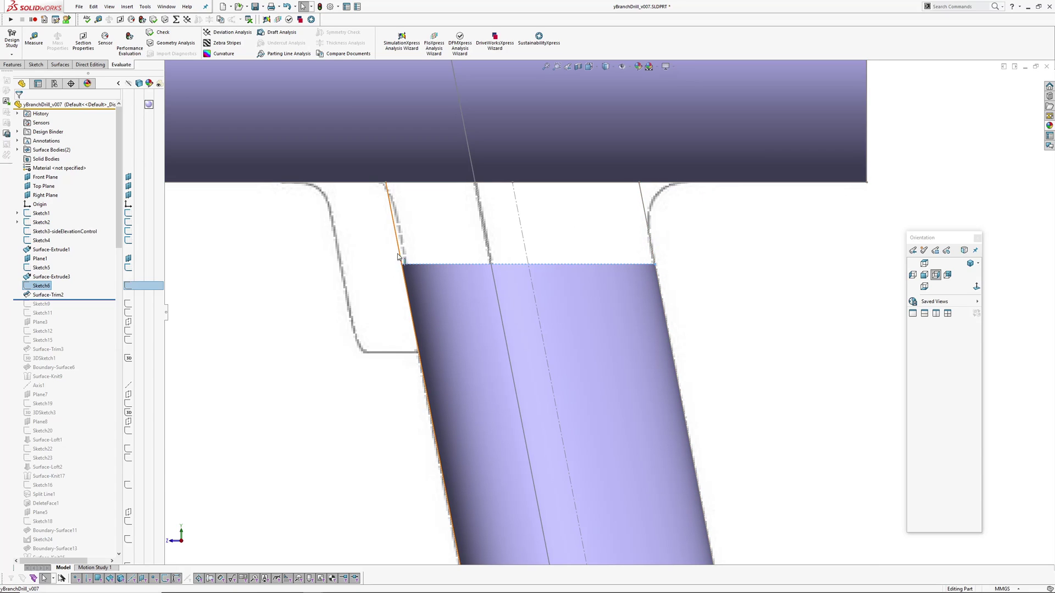
pyautogui.press('f')
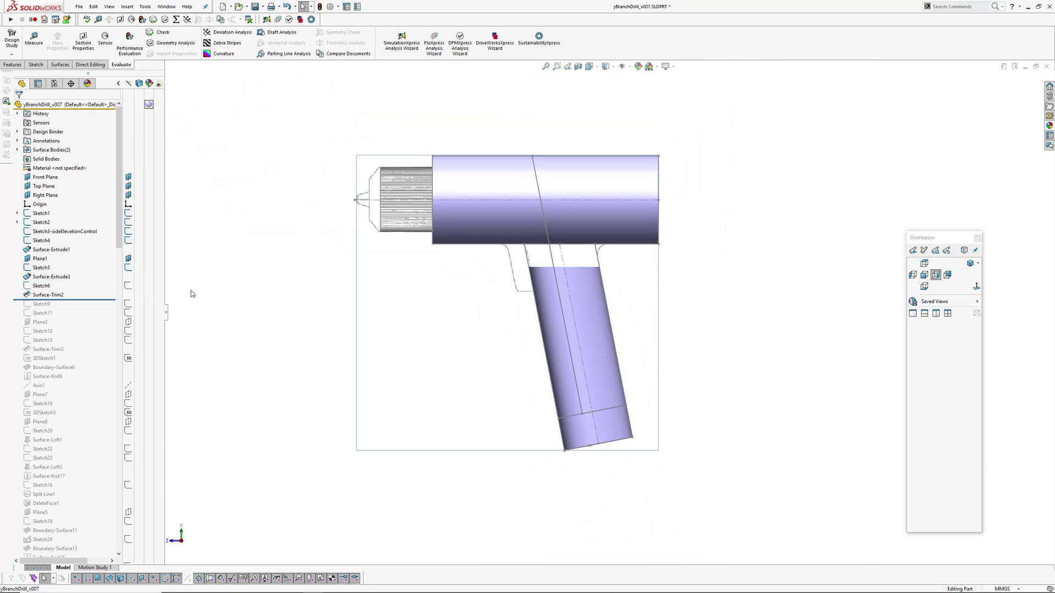
# Check Sketch6's dimension locating the handle trim line below the barrel.
pyautogui.click(40, 286)
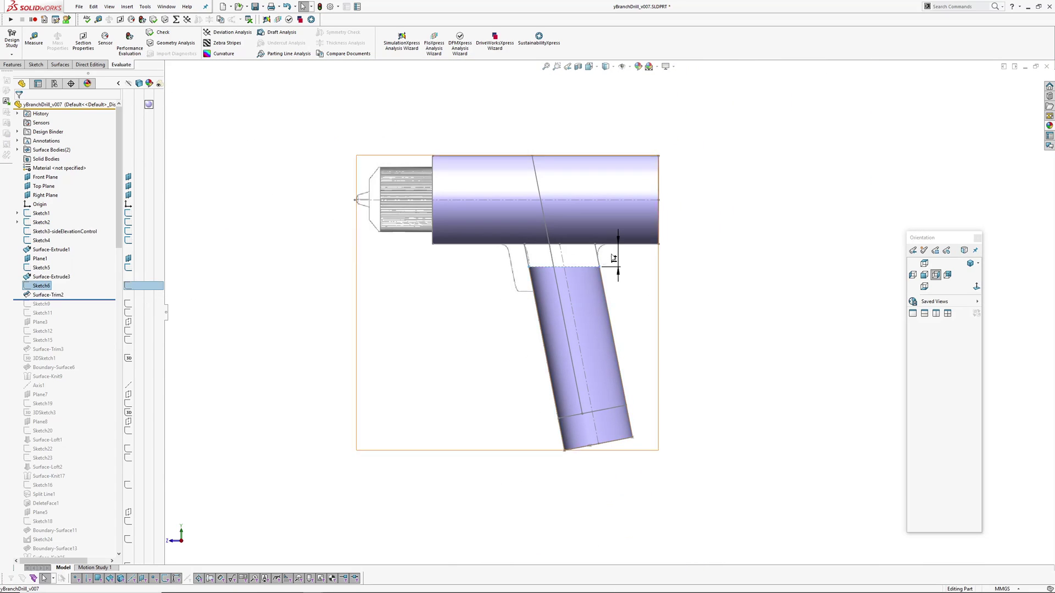
pyautogui.scroll(-5, 617, 258)
pyautogui.scroll(6, 615, 311)
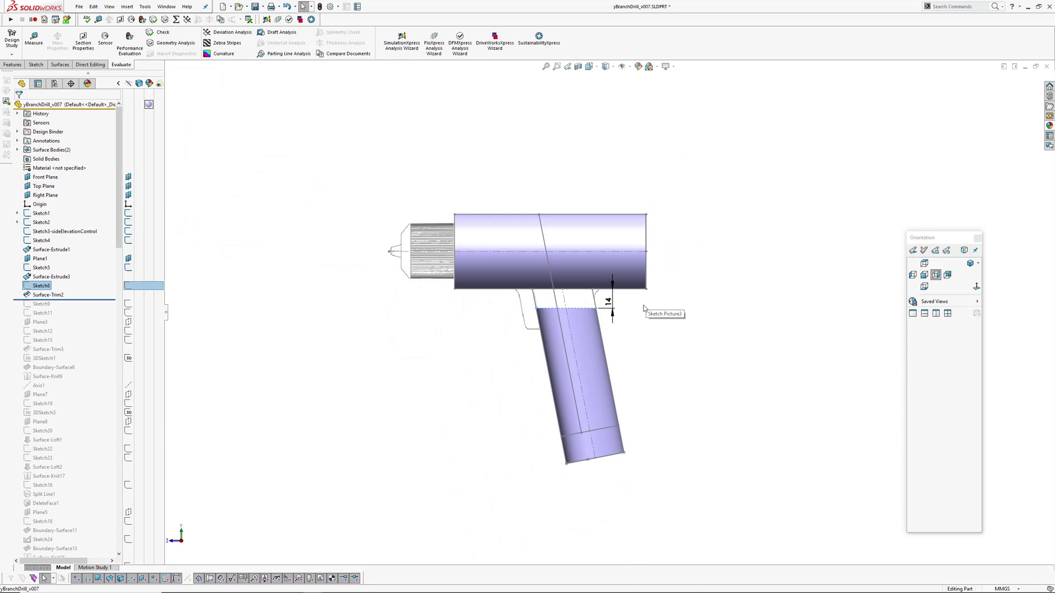
pyautogui.click(268, 345)
# Roll the feature history forward to include Sketch9 and Sketch11 and inspect their blend curves between handle and barrel.
pyautogui.moveTo(85, 301); pyautogui.dragTo(83, 317)
pyautogui.scroll(-4, 571, 312)
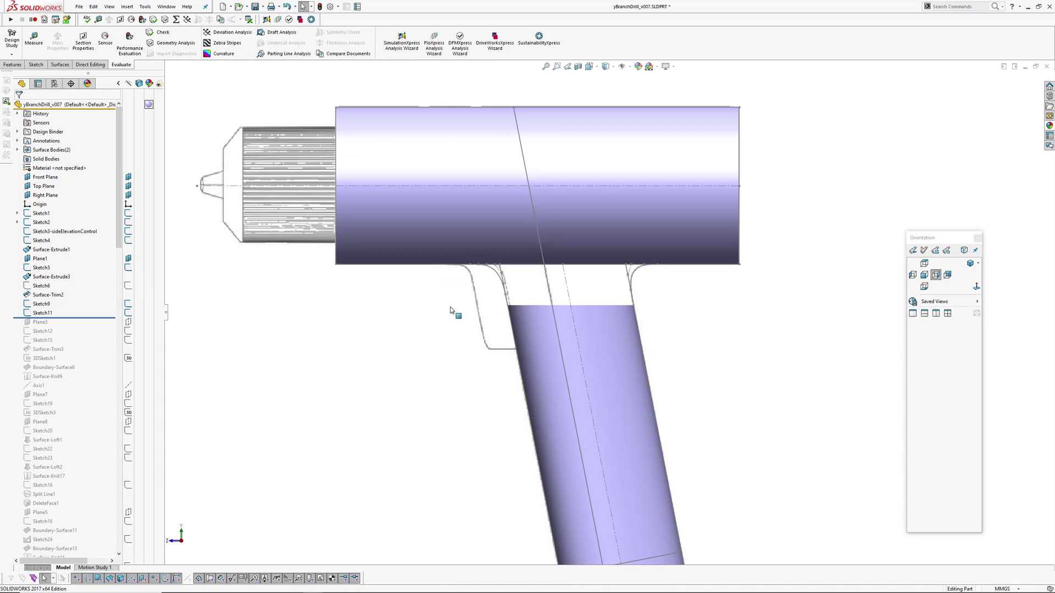
pyautogui.scroll(-3, 672, 254)
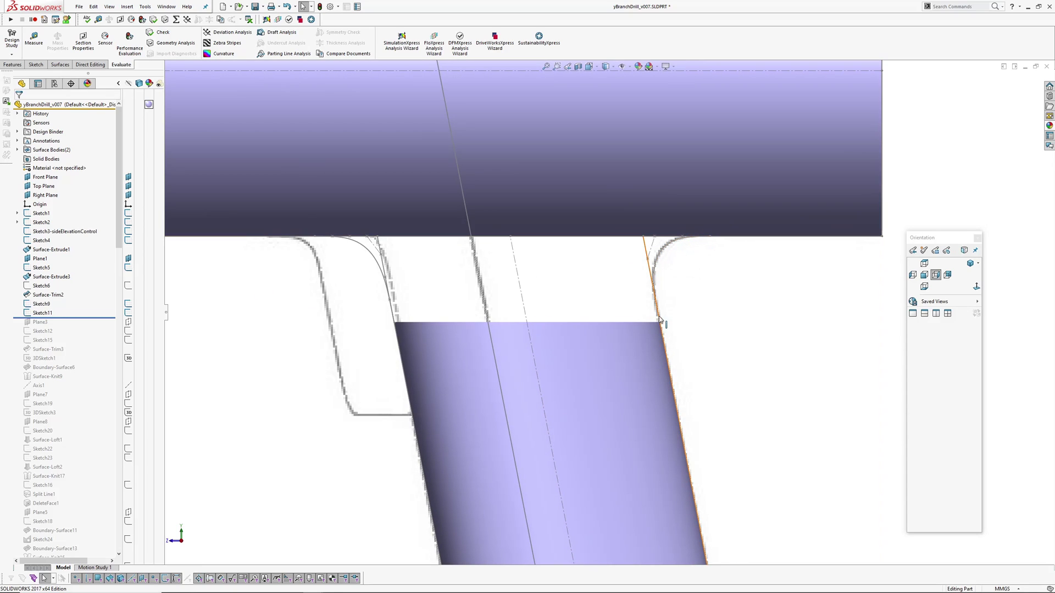
pyautogui.click(666, 256)
pyautogui.click(371, 254)
pyautogui.scroll(5, 450, 322)
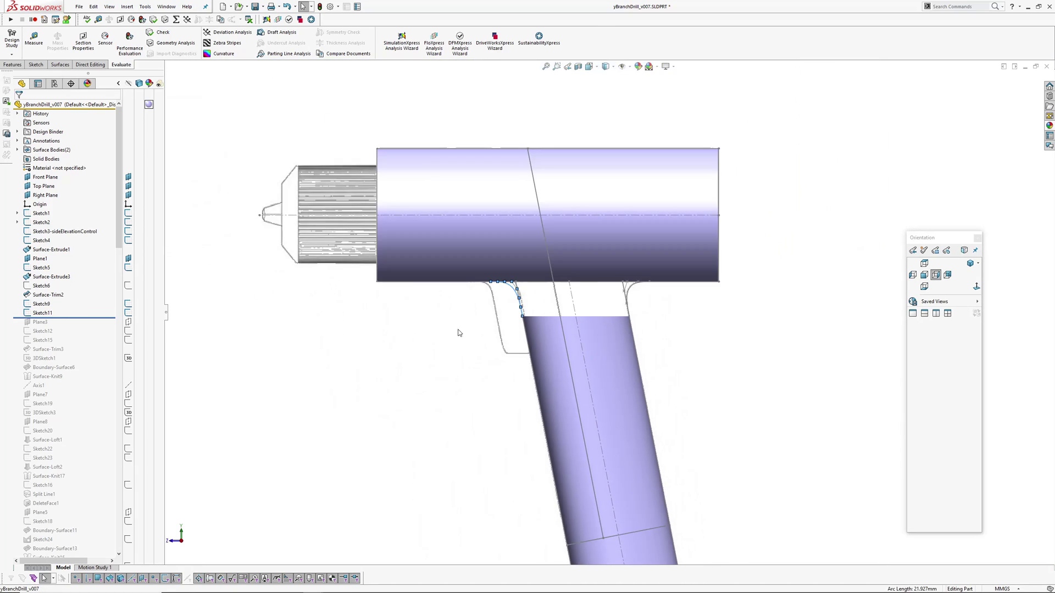
pyautogui.keyDown('ctrl'); pyautogui.moveTo(524, 360); pyautogui.dragTo(396, 308, button='middle'); pyautogui.keyUp('ctrl')
pyautogui.click(334, 347)
pyautogui.keyDown('ctrl'); pyautogui.moveTo(333, 346); pyautogui.dragTo(389, 366, button='middle'); pyautogui.keyUp('ctrl')
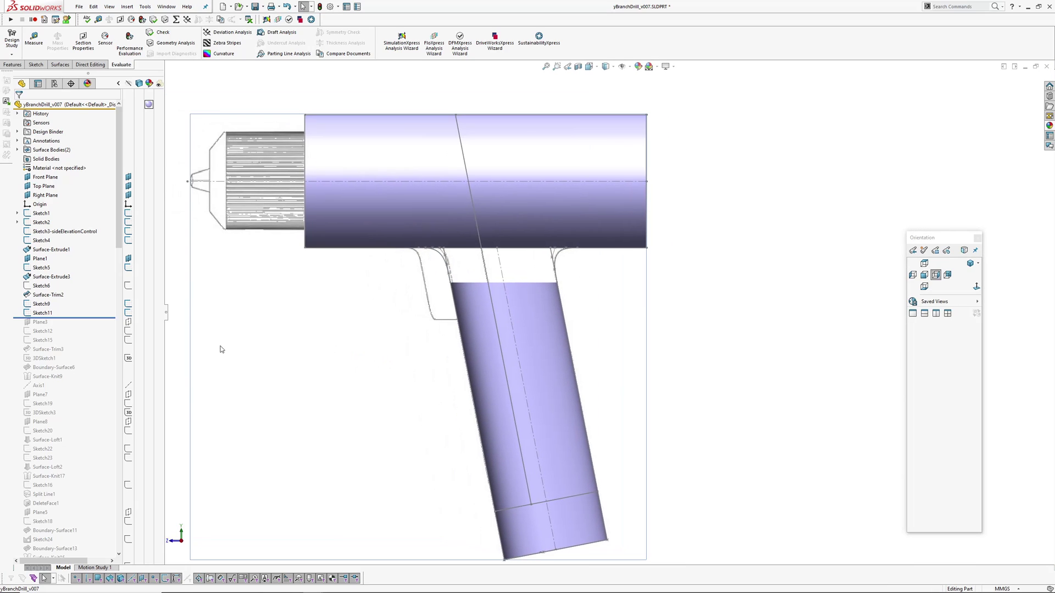
# Show Sketch9's dimensions around the rear blend curve and open the sketch for editing.
pyautogui.click(40, 304)
pyautogui.scroll(-5, 571, 255)
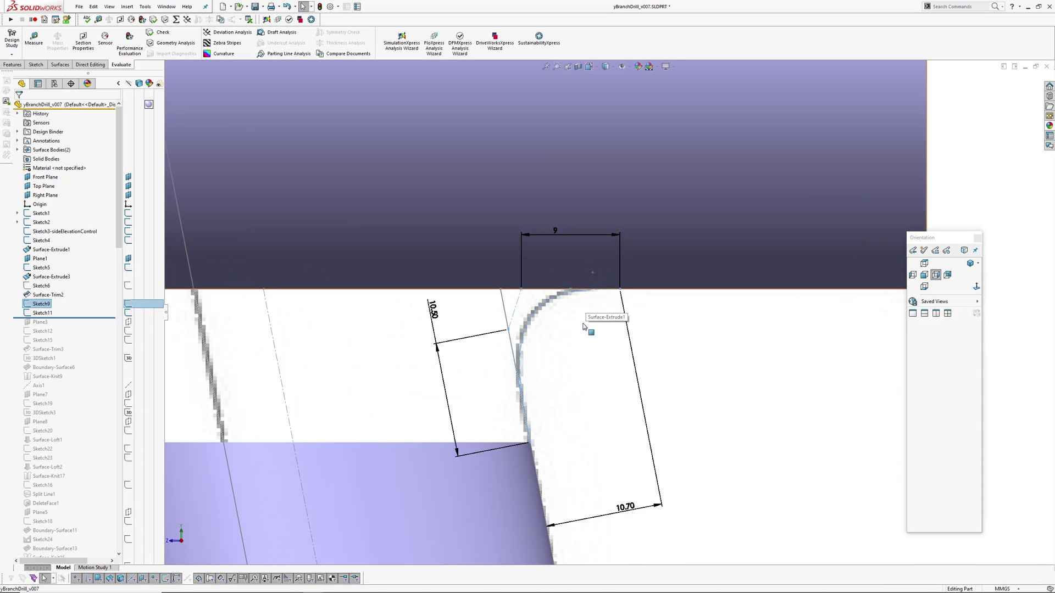
pyautogui.keyDown('ctrl'); pyautogui.moveTo(579, 355); pyautogui.dragTo(611, 300, button='middle'); pyautogui.keyUp('ctrl')
pyautogui.click(611, 299)
pyautogui.scroll(2, 611, 299)
pyautogui.click(41, 304)
pyautogui.click(50, 283)
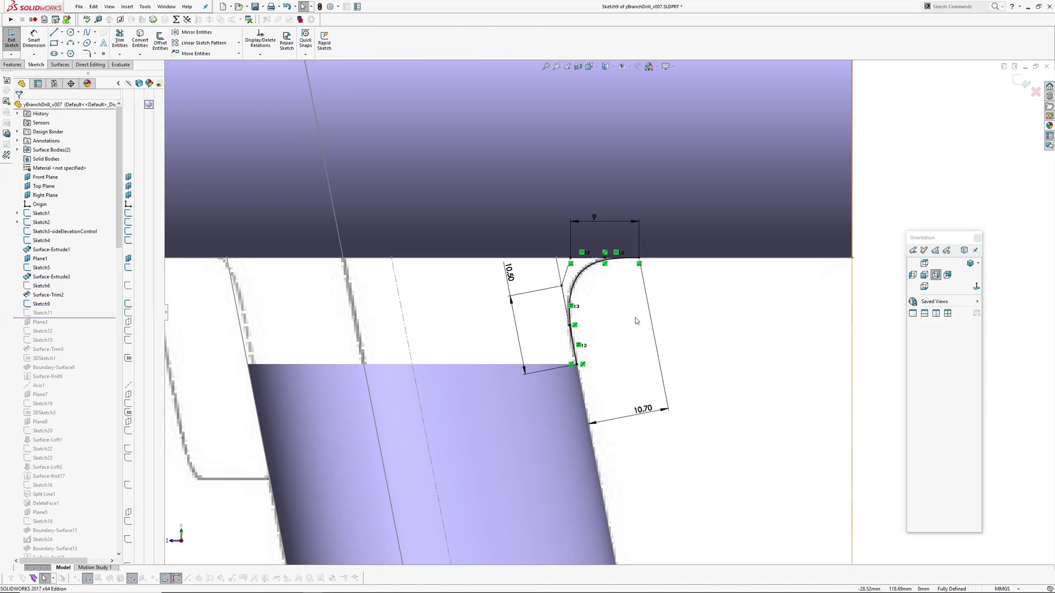
# Examine the control polygon of Sketch9's style spline and the relations on its lower leg along the handle.
pyautogui.scroll(-4, 638, 254)
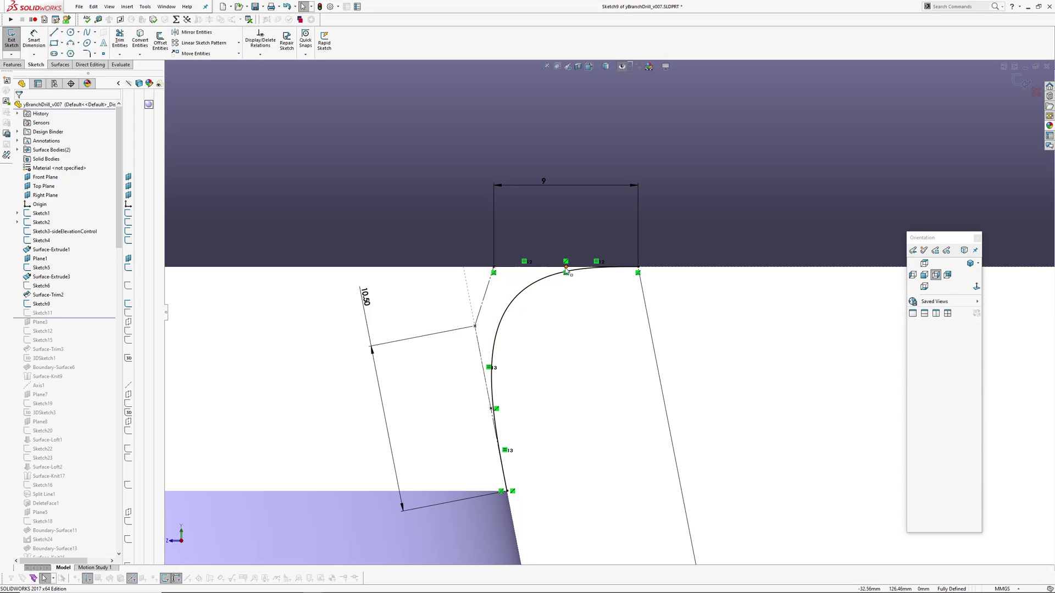
pyautogui.moveTo(613, 279); pyautogui.dragTo(631, 308, button='middle')
pyautogui.click(445, 380)
pyautogui.keyDown('ctrl'); pyautogui.moveTo(483, 430); pyautogui.dragTo(506, 255, button='middle'); pyautogui.keyUp('ctrl')
pyautogui.scroll(3, 506, 256)
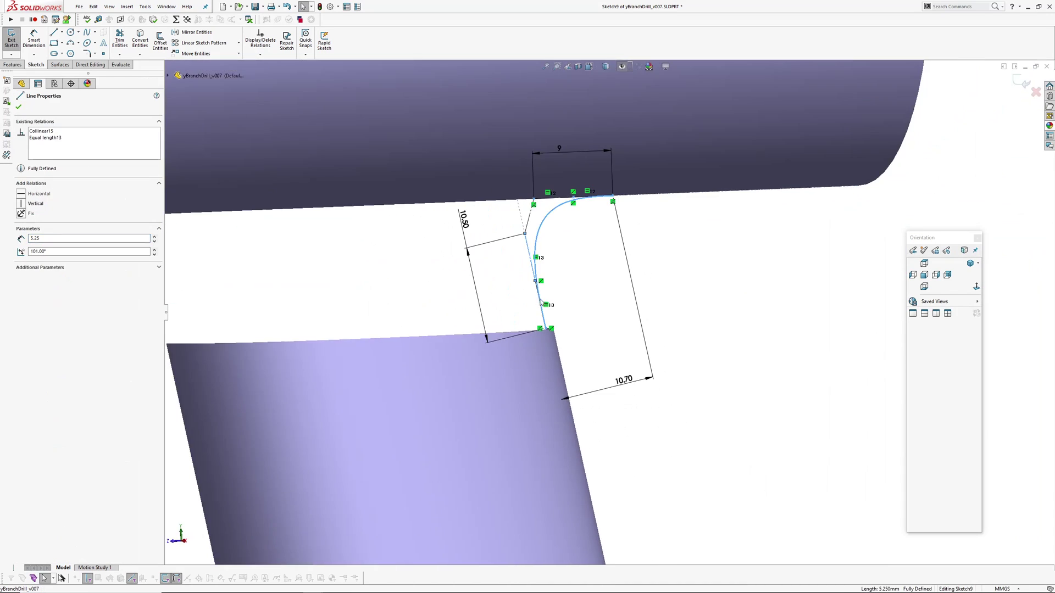
pyautogui.moveTo(541, 302); pyautogui.dragTo(488, 310, button='middle')
pyautogui.click(549, 307)
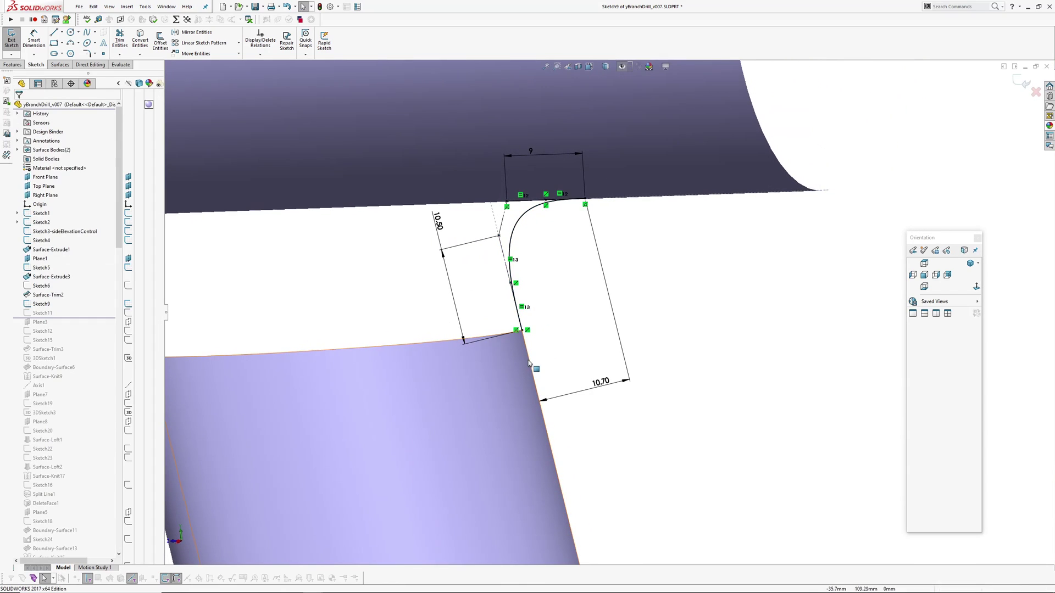
# Inspect the relation tying the spline's lower end to the handle's edge line, and exit Sketch9 without saving changes.
pyautogui.click(528, 331)
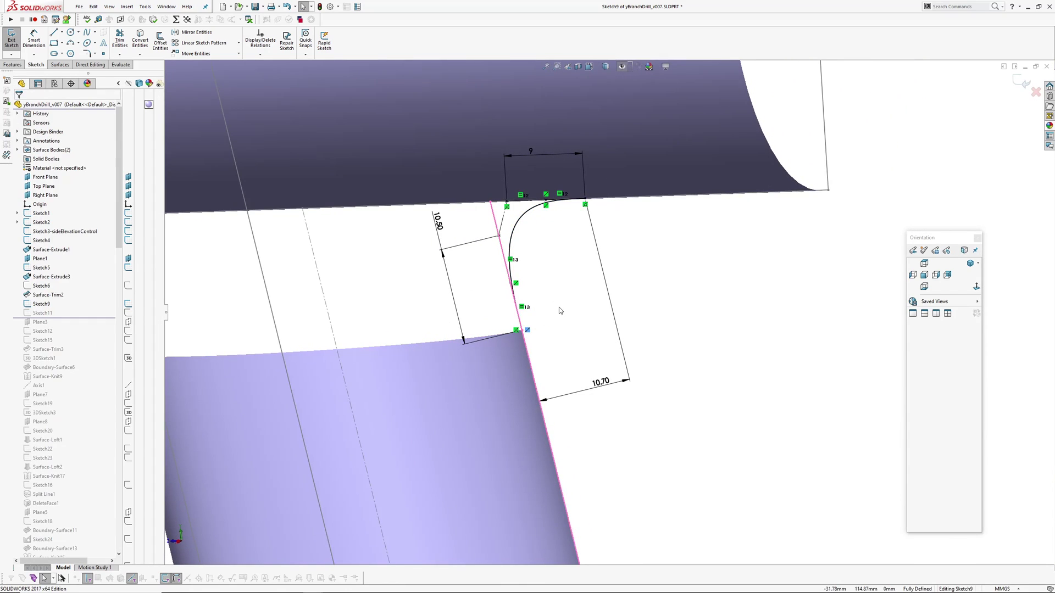
pyautogui.click(567, 290)
pyautogui.scroll(-3, 562, 301)
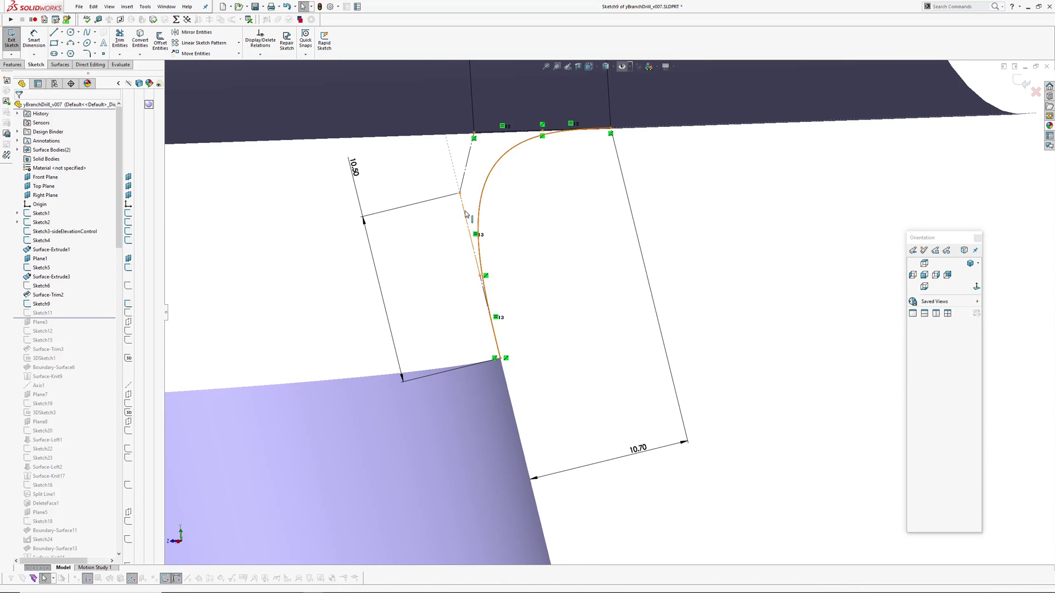
pyautogui.scroll(2, 486, 244)
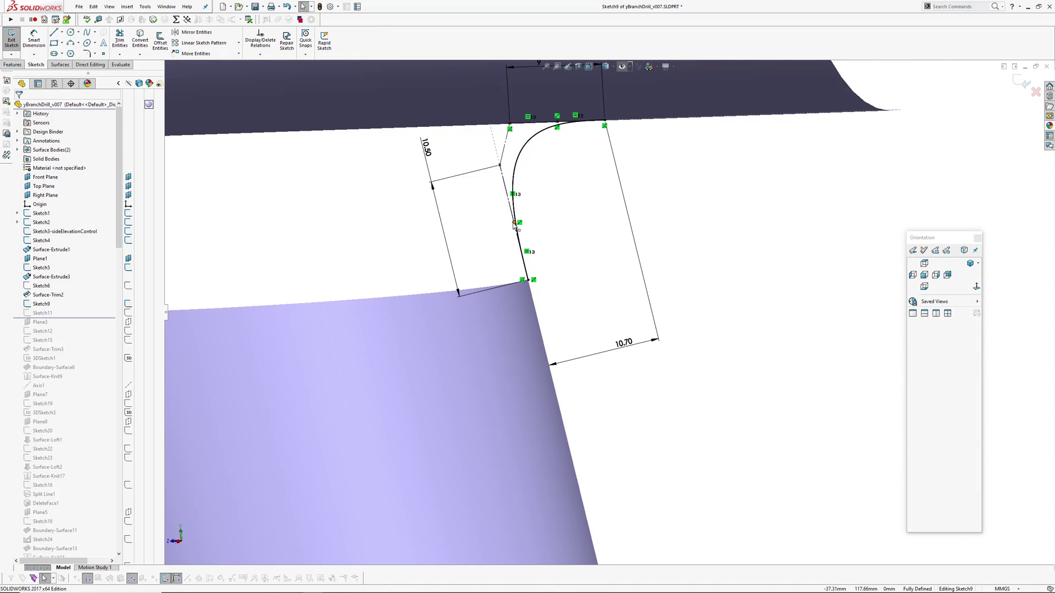
pyautogui.scroll(3, 558, 302)
pyautogui.click(1033, 95)
# Hide the sketches, roll the feature history forward to include Plane3 and Sketch15, and inspect both against the surfaces.
pyautogui.scroll(2, 474, 338)
pyautogui.moveTo(474, 337); pyautogui.dragTo(549, 319, button='middle')
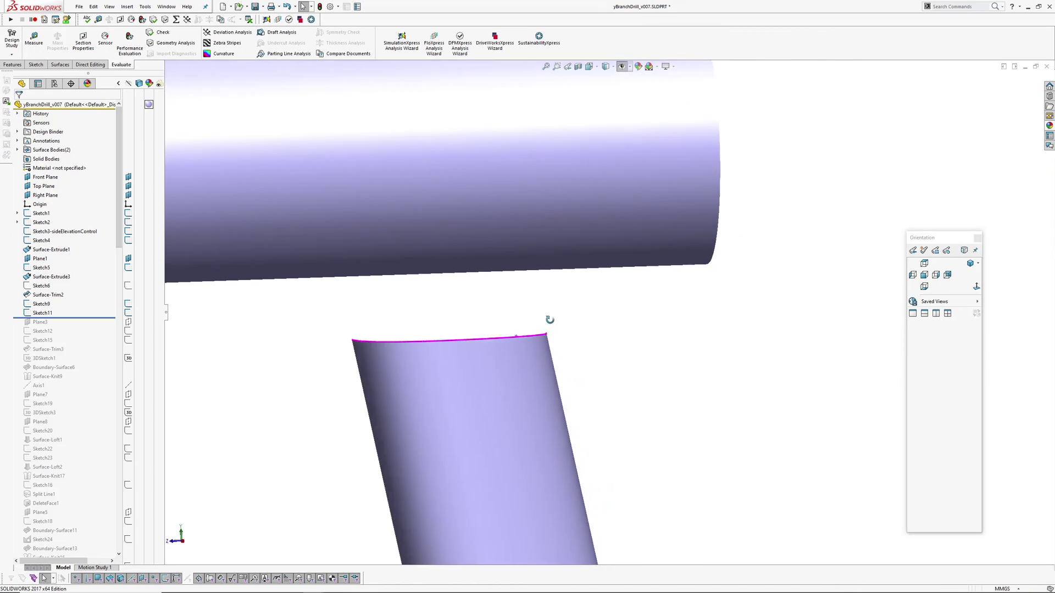
pyautogui.moveTo(521, 342)
pyautogui.mouseDown(button='middle')
pyautogui.moveTo(571, 346)
pyautogui.moveTo(559, 136)
pyautogui.moveTo(563, 205)
pyautogui.moveTo(577, 181)
pyautogui.moveTo(546, 211)
pyautogui.mouseUp(button='middle')
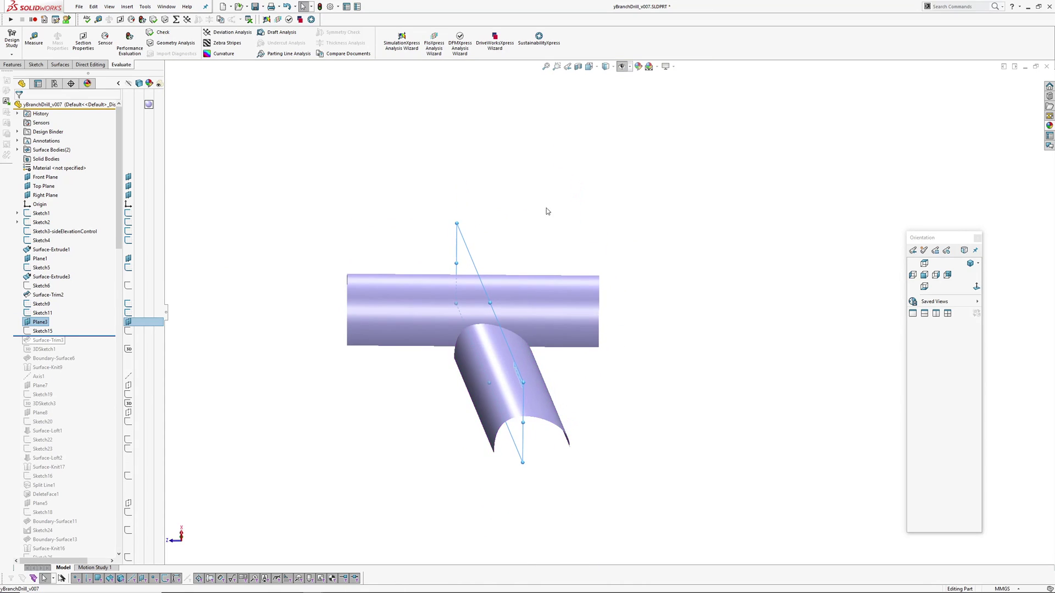
pyautogui.click(39, 331)
pyautogui.moveTo(440, 467)
pyautogui.mouseDown(button='middle')
pyautogui.moveTo(547, 339)
pyautogui.moveTo(558, 394)
pyautogui.mouseUp(button='middle')
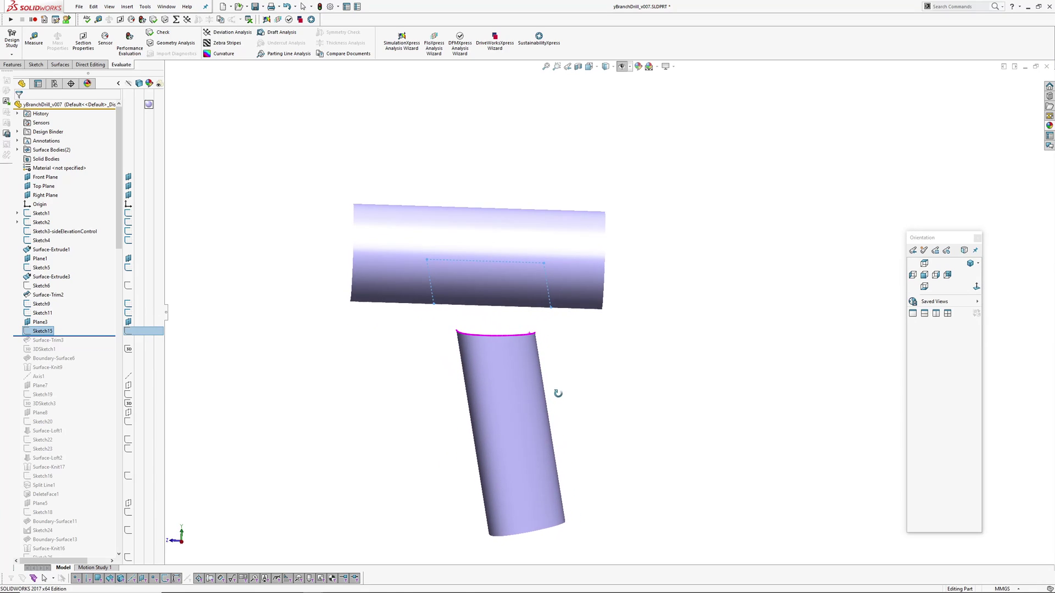
# Open Sketch15 for editing and view its barrel trim profile from the right side.
pyautogui.click(33, 331)
pyautogui.click(42, 311)
pyautogui.click(935, 274)
pyautogui.scroll(-2, 473, 310)
pyautogui.scroll(-3, 453, 308)
pyautogui.keyDown('ctrl'); pyautogui.moveTo(438, 344); pyautogui.dragTo(445, 294, button='middle'); pyautogui.keyUp('ctrl')
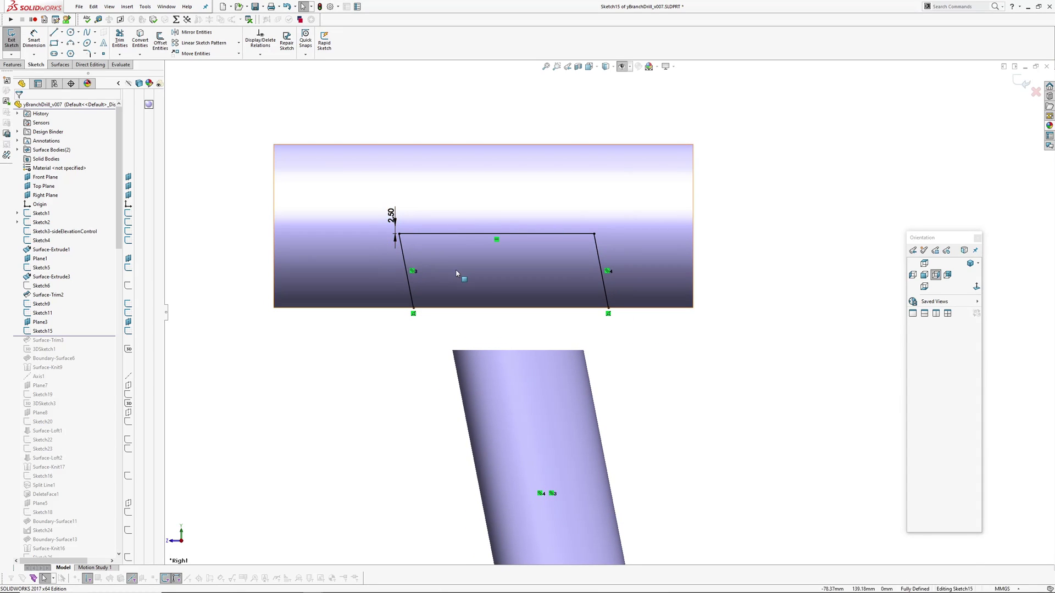
# Check the offset dimension on Sketch15's upper line, and show the other sketches to compare its profile with both blend curves.
pyautogui.click(392, 216)
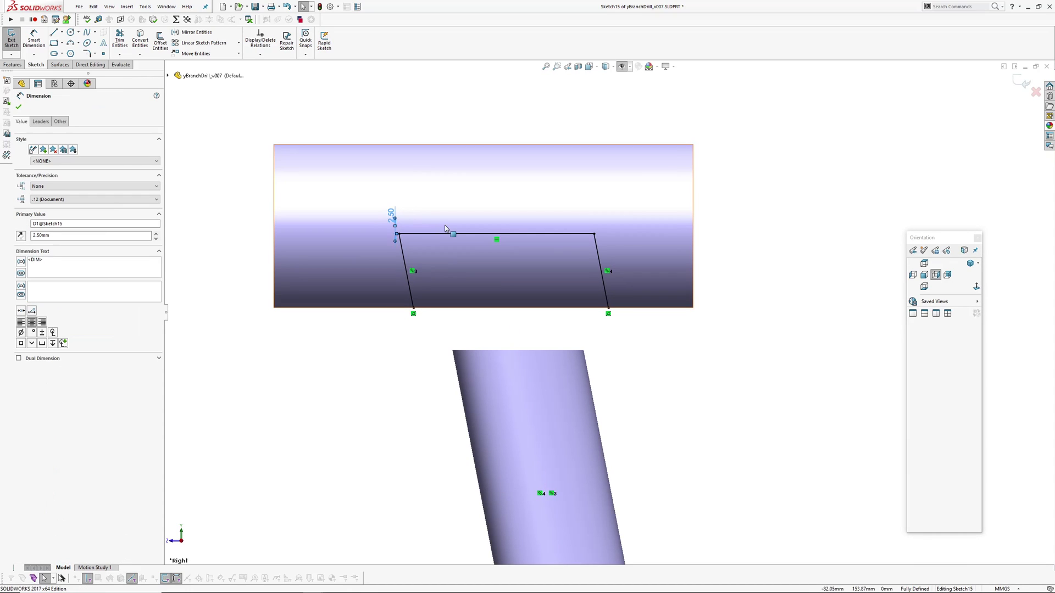
pyautogui.press('h')
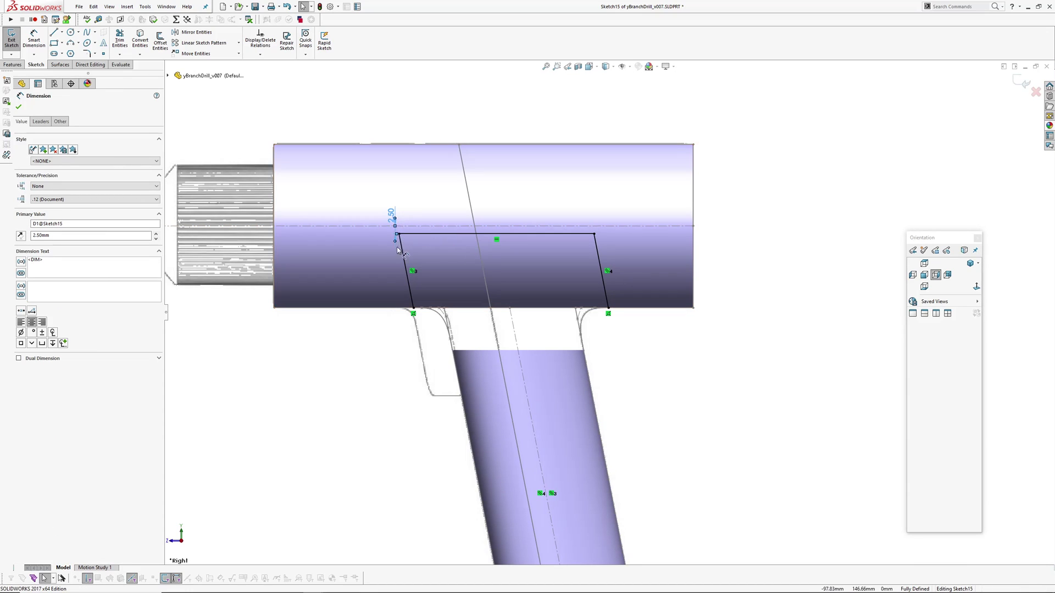
pyautogui.scroll(-3, 599, 301)
pyautogui.click(640, 384)
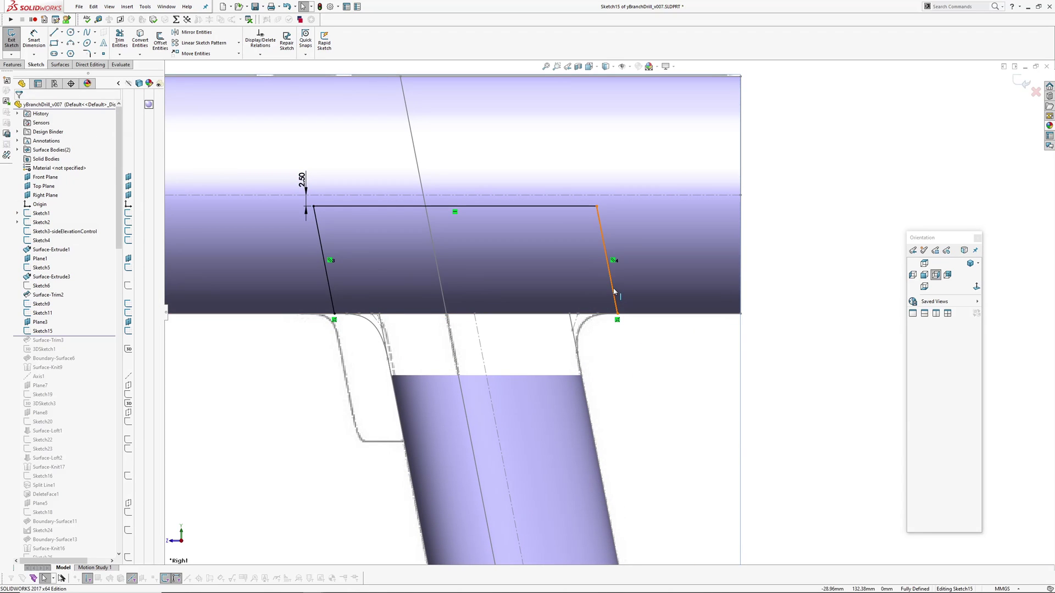
pyautogui.click(369, 323)
pyautogui.keyDown('ctrl'); pyautogui.click(581, 329); pyautogui.keyUp('ctrl')
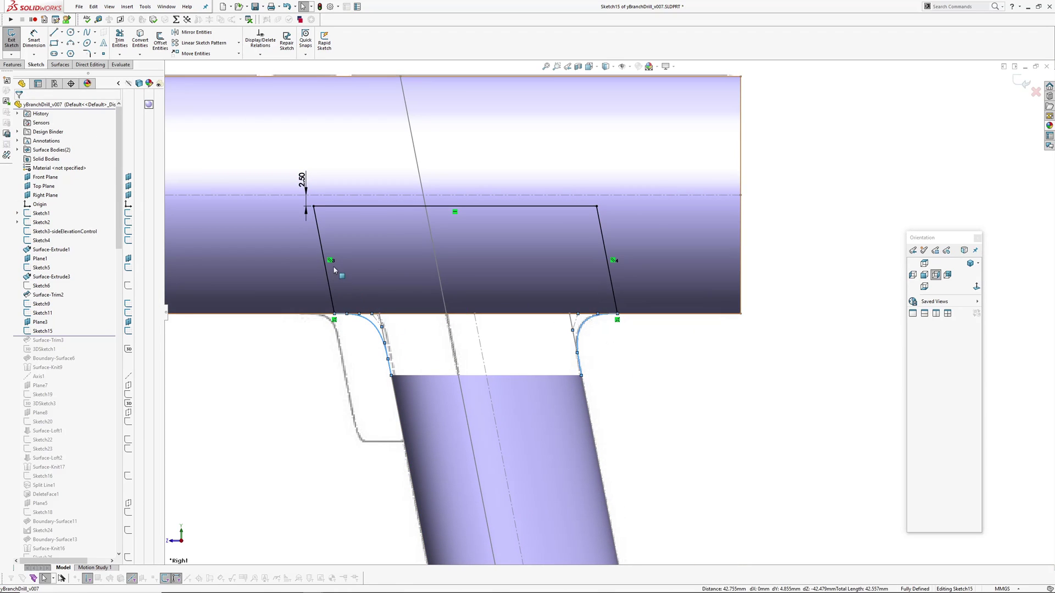
# Compare Sketch15's front sloping line with the slanted line of Sketch3-sideElevationControl, and exit the sketch without saving changes.
pyautogui.click(326, 268)
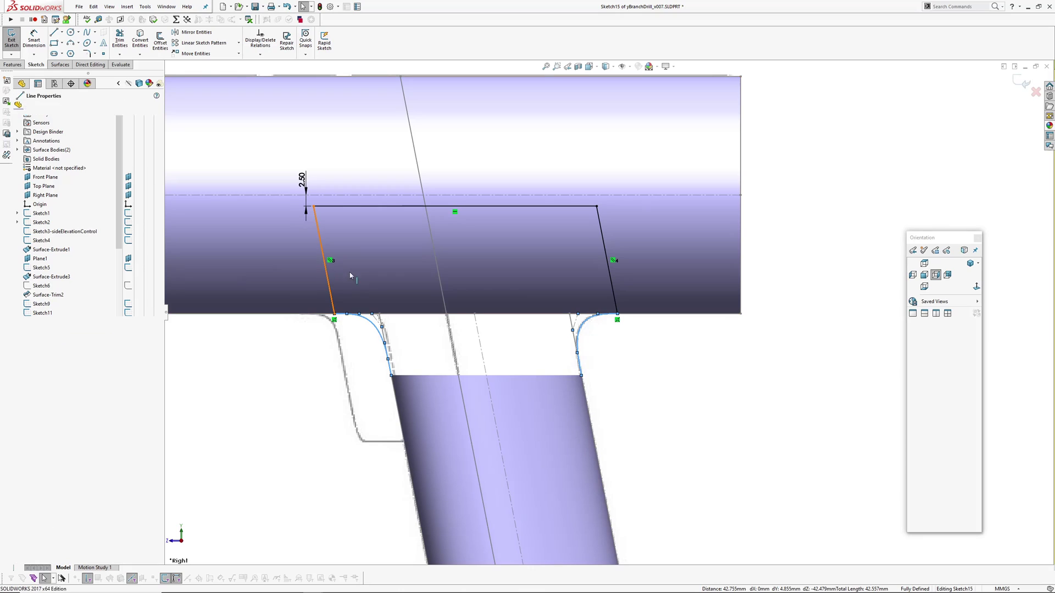
pyautogui.click(438, 268)
pyautogui.scroll(7, 450, 300)
pyautogui.keyDown('ctrl'); pyautogui.moveTo(566, 359); pyautogui.dragTo(512, 358, button='middle'); pyautogui.keyUp('ctrl')
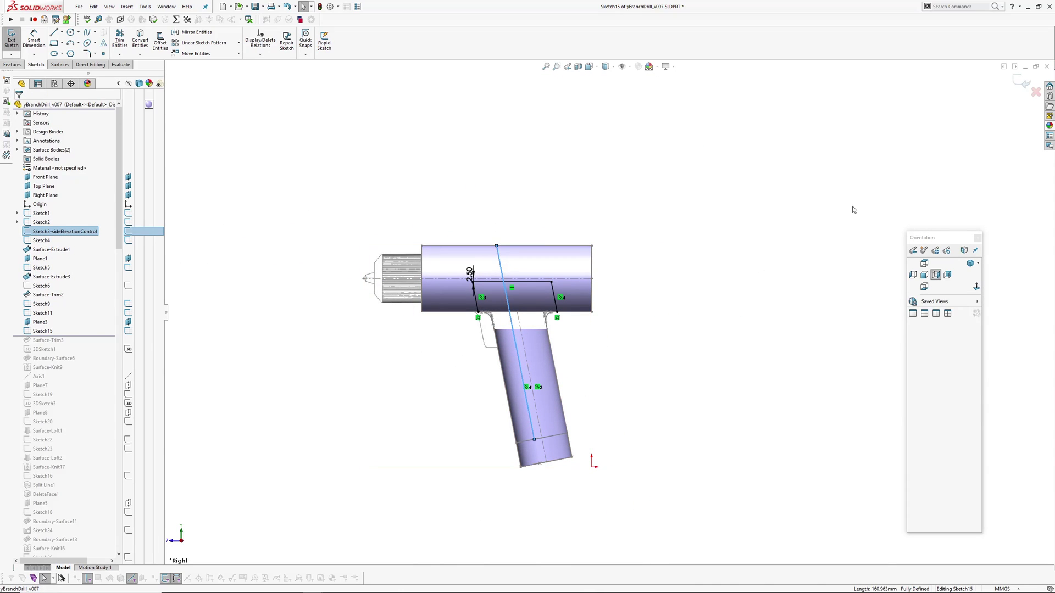
pyautogui.click(1036, 92)
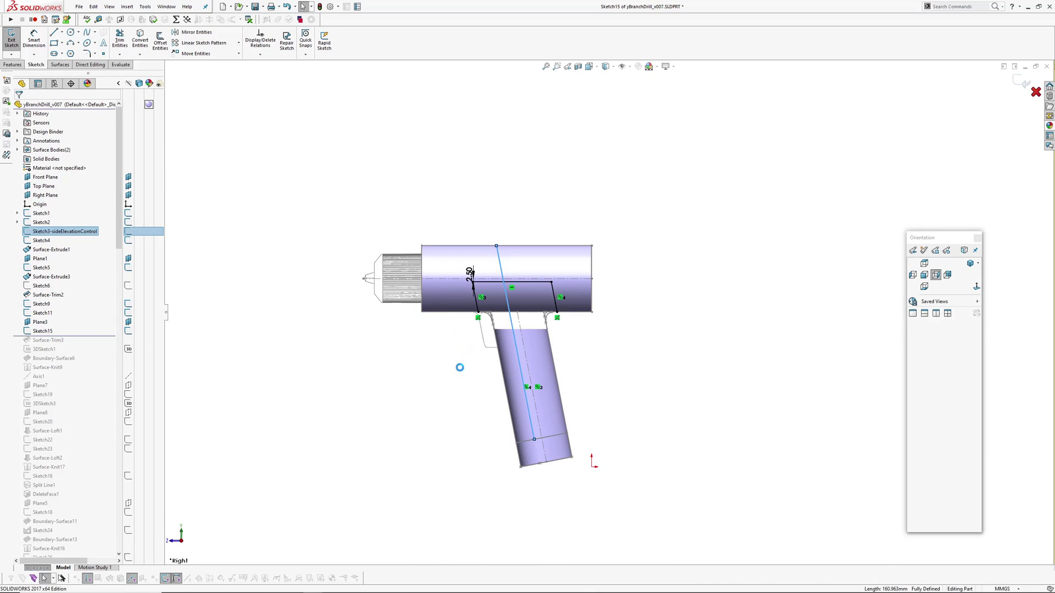
# Roll the feature history forward to include Surface-Trim3 and inspect the opening cut in the barrel surface.
pyautogui.scroll(2, 549, 310)
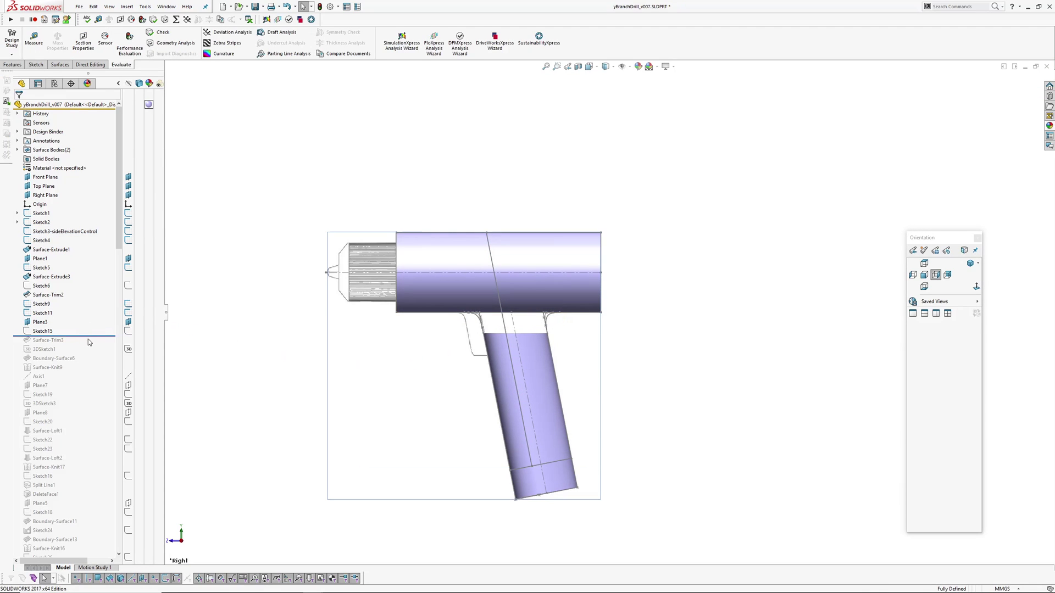
pyautogui.moveTo(94, 335); pyautogui.dragTo(94, 345)
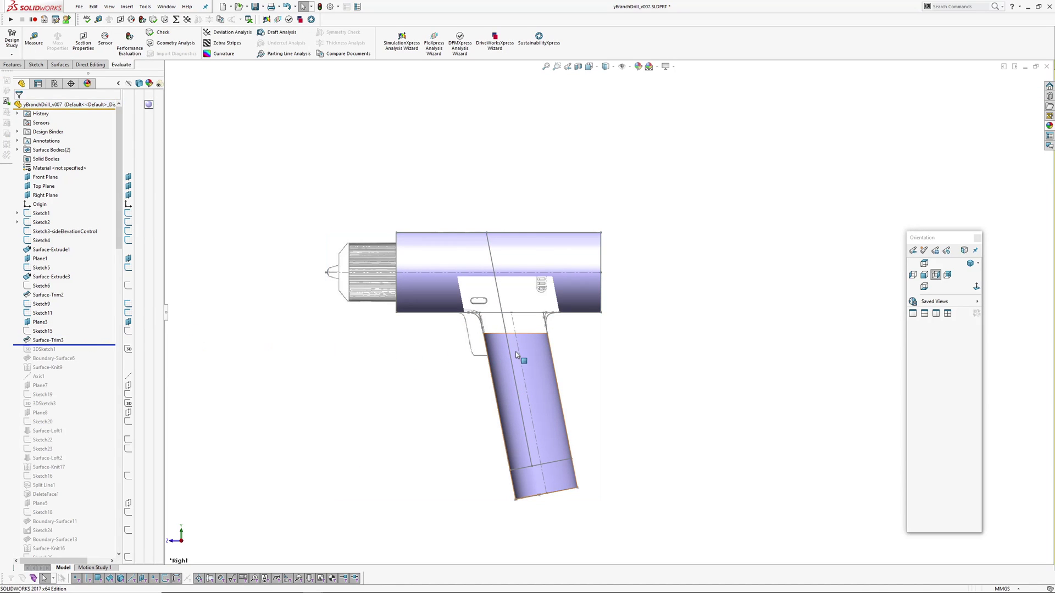
pyautogui.moveTo(537, 327)
pyautogui.mouseDown(button='middle')
pyautogui.moveTo(497, 299)
pyautogui.moveTo(365, 369)
pyautogui.mouseUp(button='middle')
# Roll the feature history forward to include 3DSketch1 and examine its points on the trimmed surface edges.
pyautogui.moveTo(88, 344); pyautogui.dragTo(93, 357)
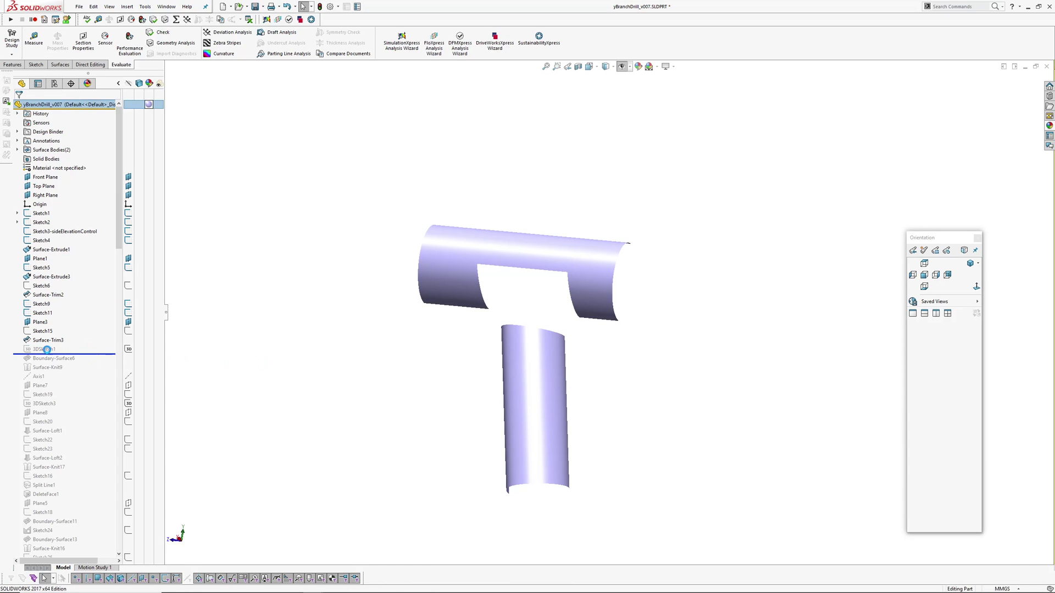
pyautogui.click(43, 350)
pyautogui.moveTo(506, 345); pyautogui.dragTo(532, 313, button='middle')
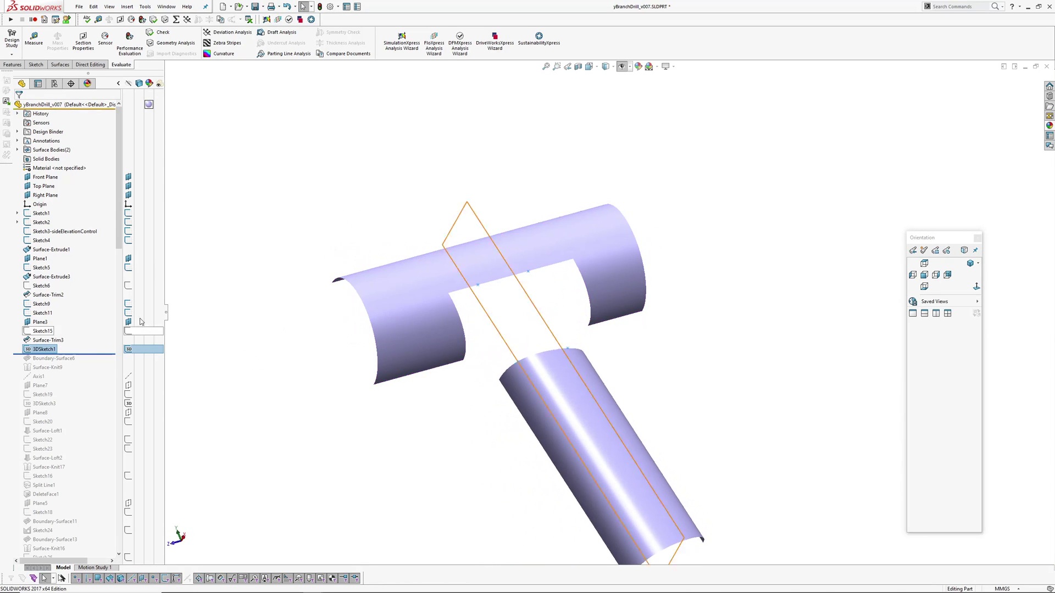
# Roll the feature history forward to include Boundary-Surface6 and inspect the bridge between barrel and handle with sketches shown and hidden.
pyautogui.moveTo(97, 354); pyautogui.dragTo(98, 364)
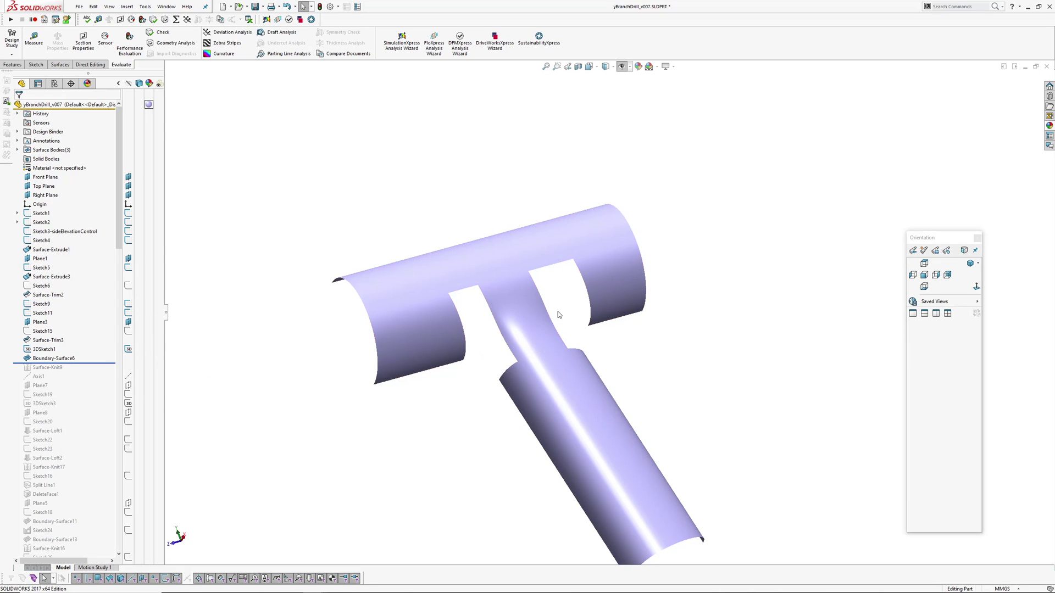
pyautogui.moveTo(558, 313); pyautogui.dragTo(528, 318, button='middle')
pyautogui.press('h')
pyautogui.scroll(-3, 506, 389)
pyautogui.moveTo(508, 390); pyautogui.dragTo(441, 425, button='middle')
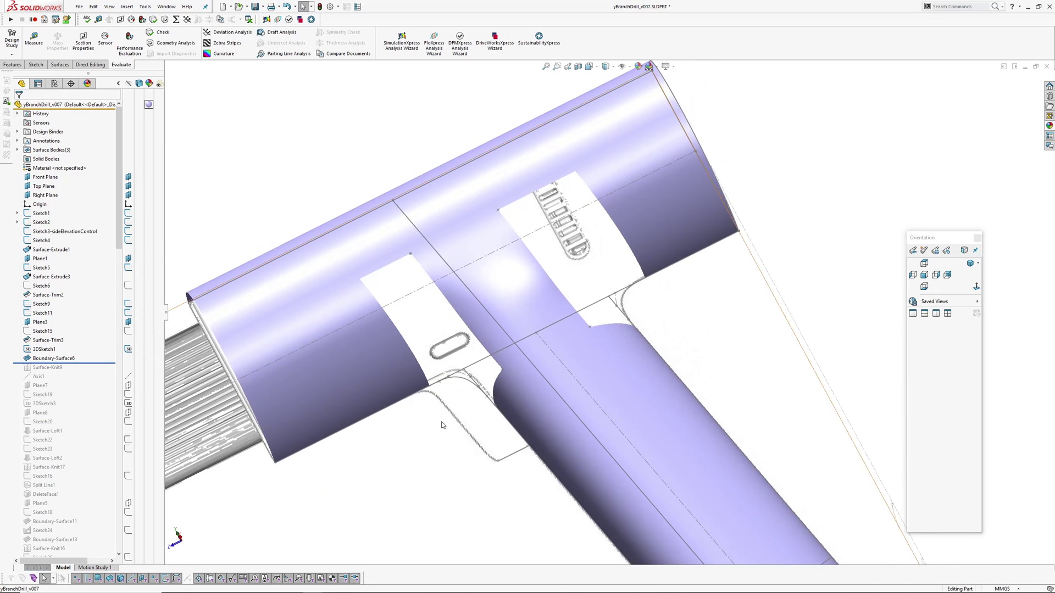
pyautogui.press('h')
pyautogui.press('e')
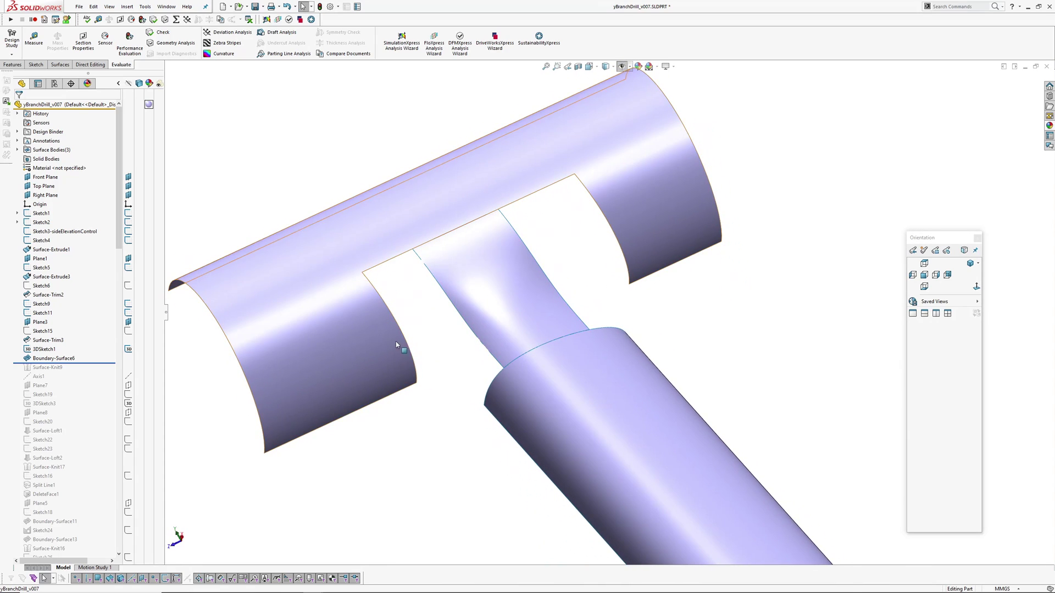
# Open 3DSketch1 for editing and orbit to its points on the barrel opening and handle edge.
pyautogui.click(42, 349)
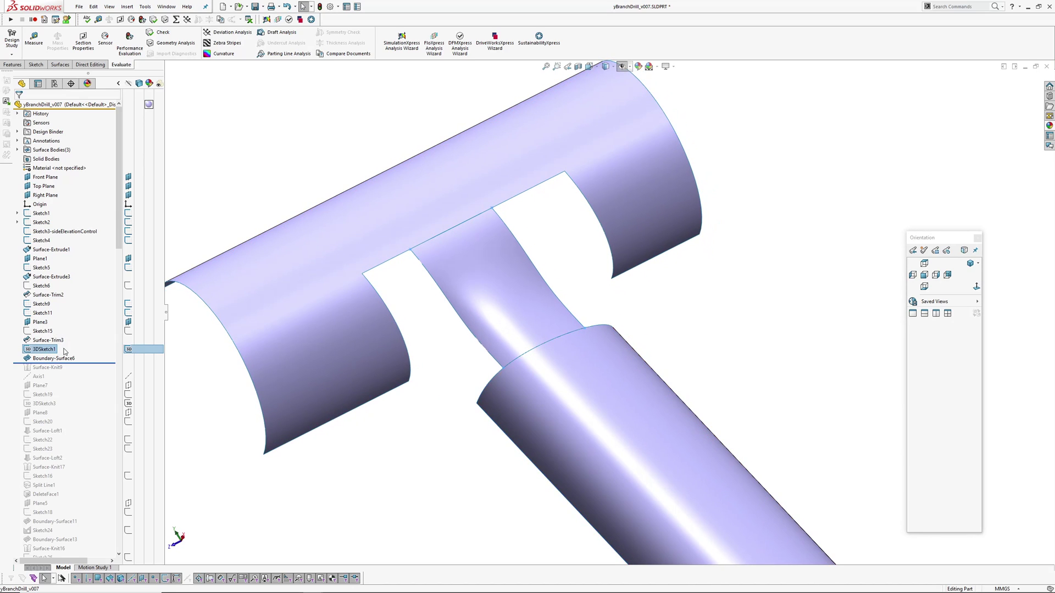
pyautogui.click(44, 349)
pyautogui.click(53, 332)
pyautogui.moveTo(581, 346); pyautogui.dragTo(506, 362, button='middle')
# Show the sketches and planes, and examine how 3DSketch1's points are dimensioned from Plane3.
pyautogui.press('h')
pyautogui.scroll(4, 497, 269)
pyautogui.click(520, 194)
pyautogui.scroll(-5, 523, 234)
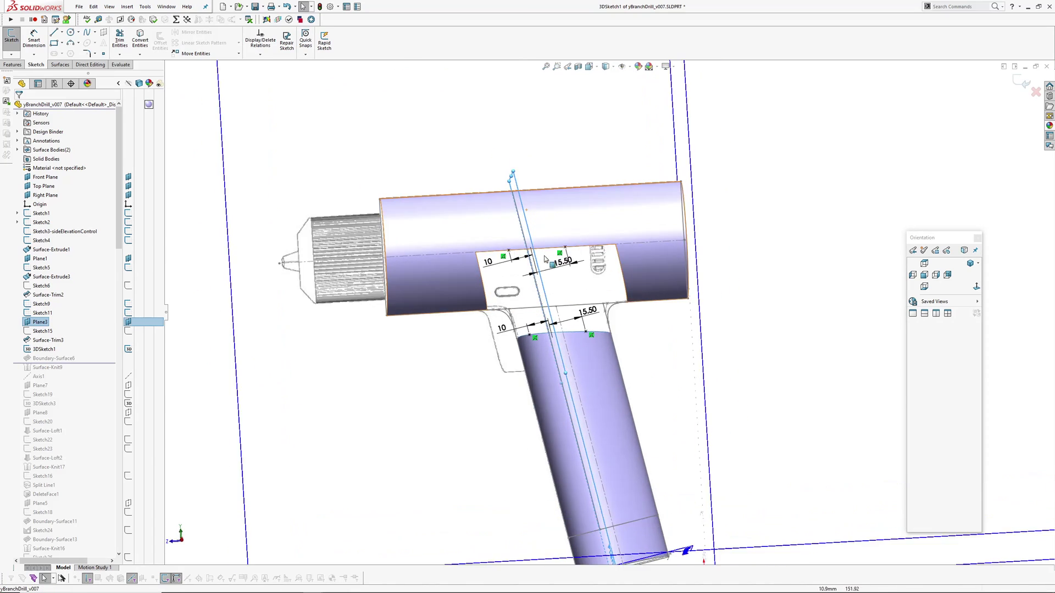
pyautogui.moveTo(558, 316); pyautogui.dragTo(550, 319, button='middle')
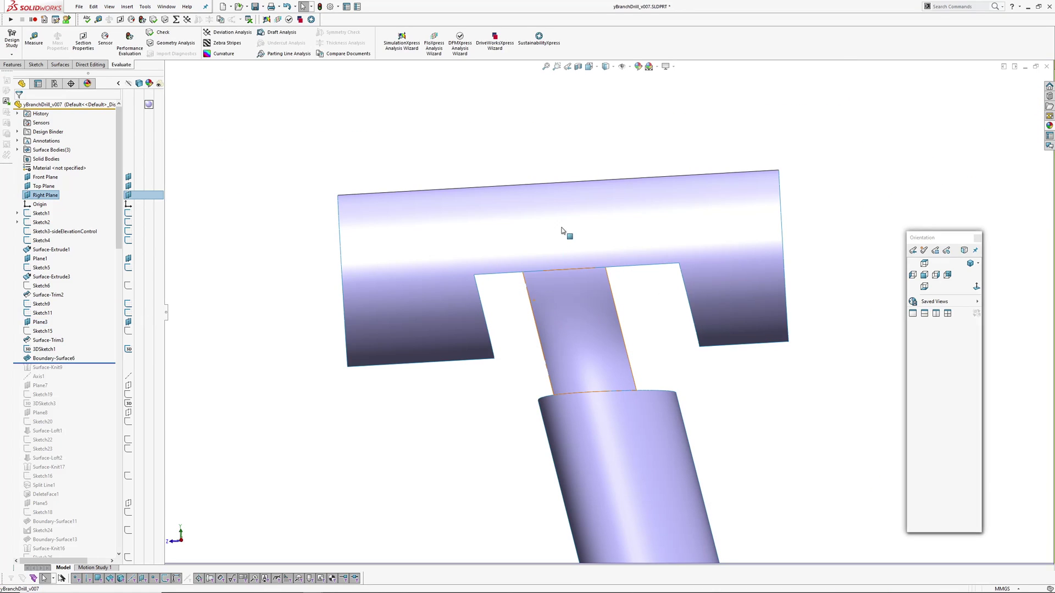
# Open Boundary-Surface6 for editing and examine its zebra-striped preview and Curvature To Face conditions between barrel and handle.
pyautogui.moveTo(565, 231)
pyautogui.mouseDown(button='middle')
pyautogui.moveTo(532, 231)
pyautogui.moveTo(561, 264)
pyautogui.mouseUp(button='middle')
pyautogui.click(560, 265)
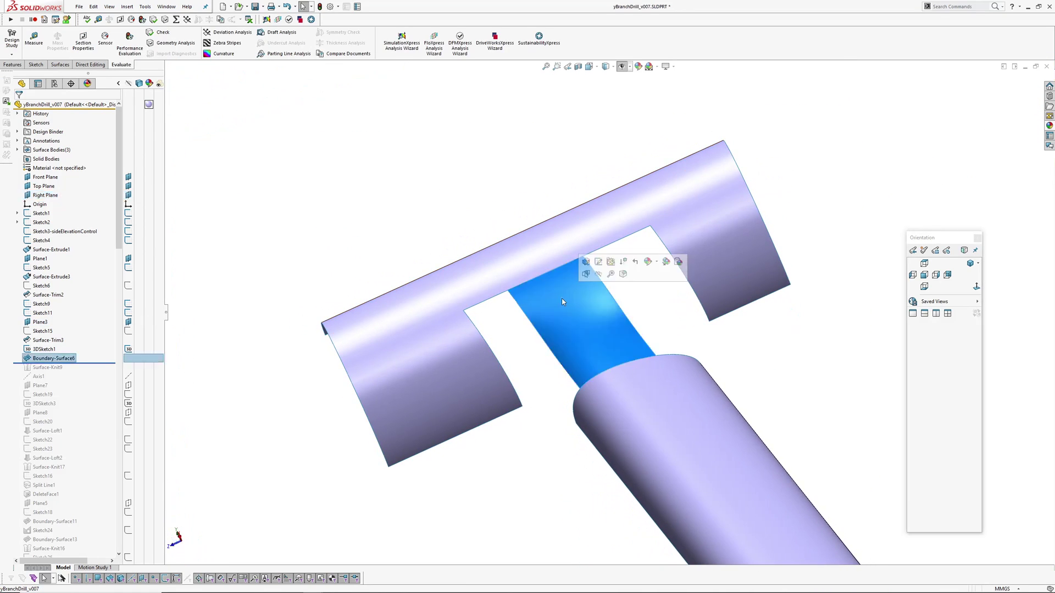
pyautogui.click(583, 266)
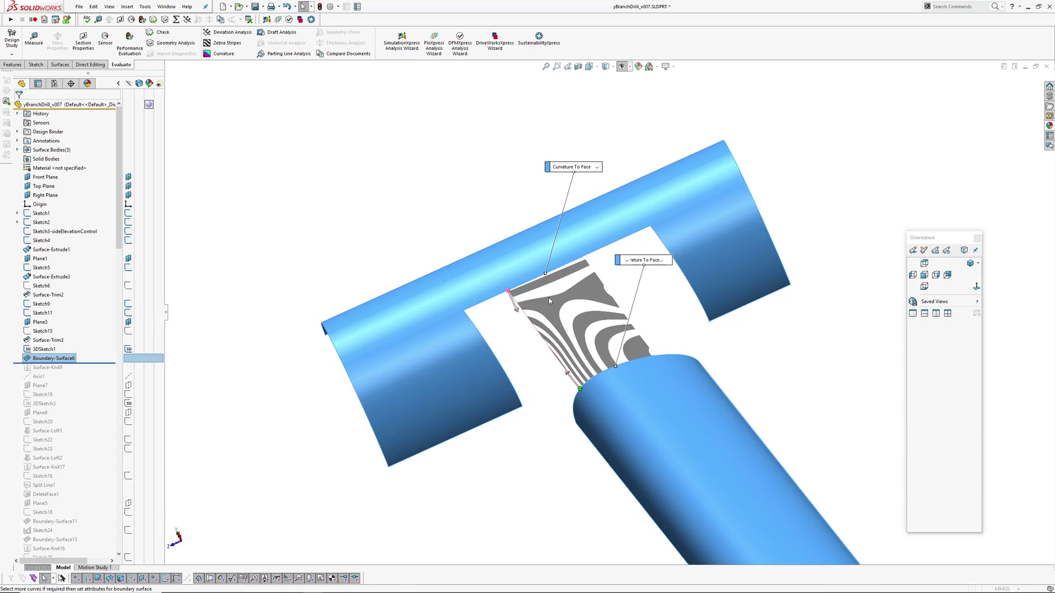
pyautogui.scroll(-1, 542, 302)
pyautogui.moveTo(541, 302); pyautogui.dragTo(557, 291, button='middle')
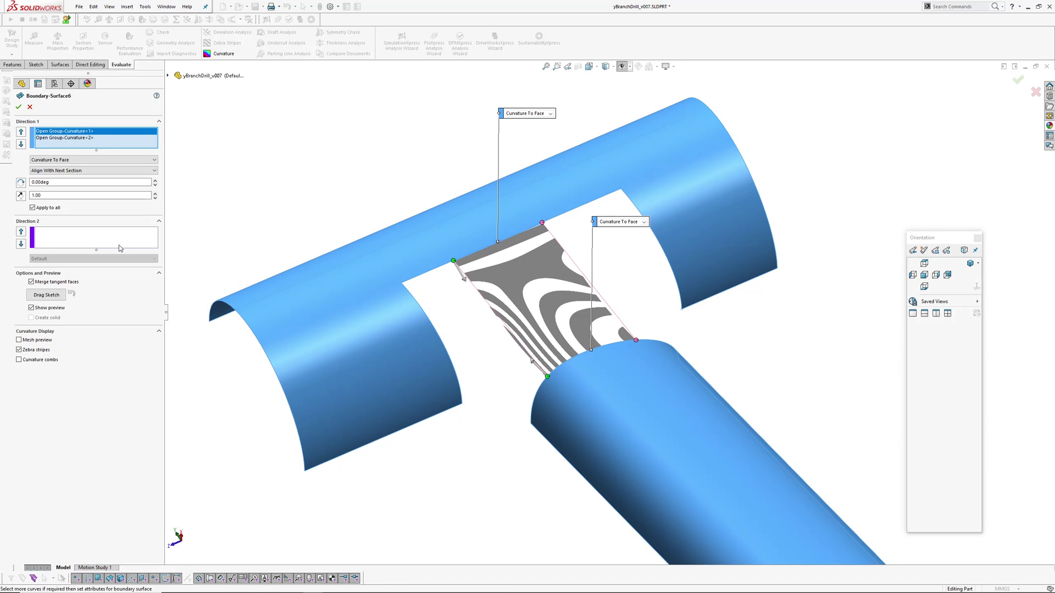
pyautogui.moveTo(503, 308); pyautogui.dragTo(577, 292, button='middle')
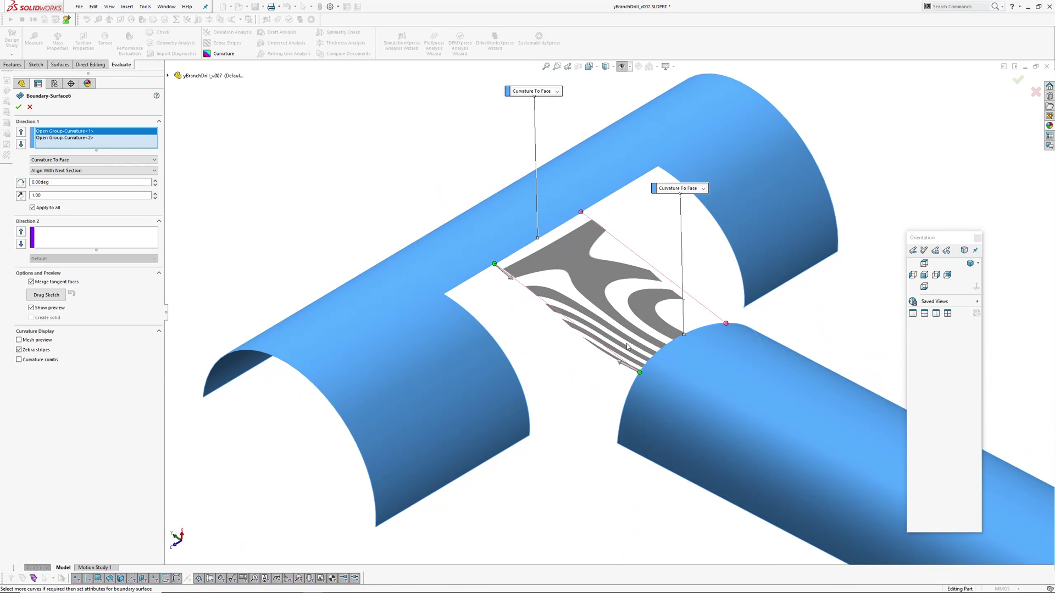
pyautogui.moveTo(627, 346); pyautogui.dragTo(515, 302, button='middle')
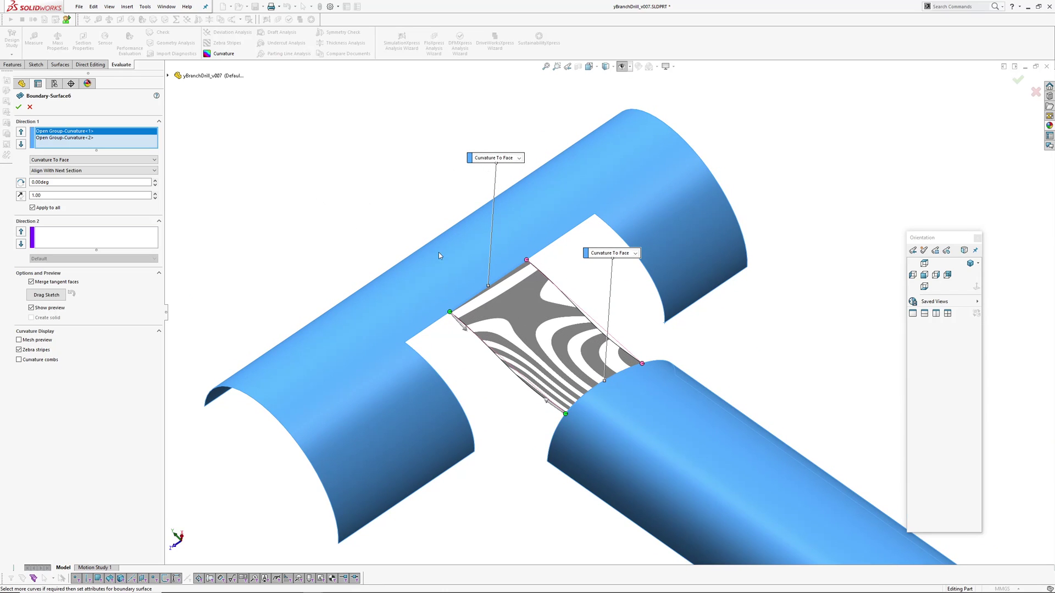
pyautogui.moveTo(459, 263); pyautogui.dragTo(414, 259, button='middle')
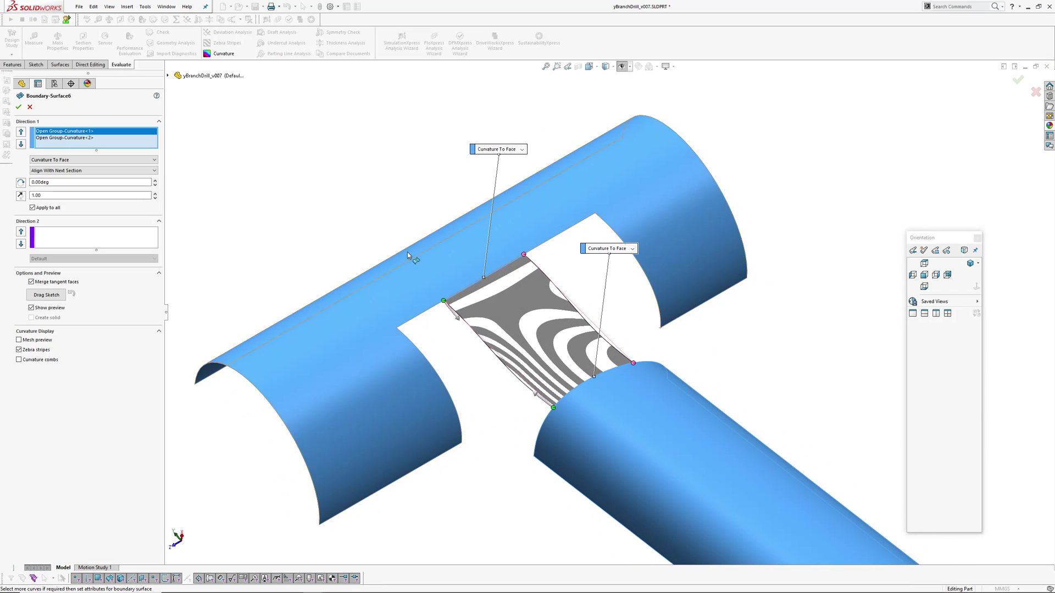
# Review the alignment of the second Direction 1 curve group and examine the bridge's corner points with the sketches shown.
pyautogui.click(47, 138)
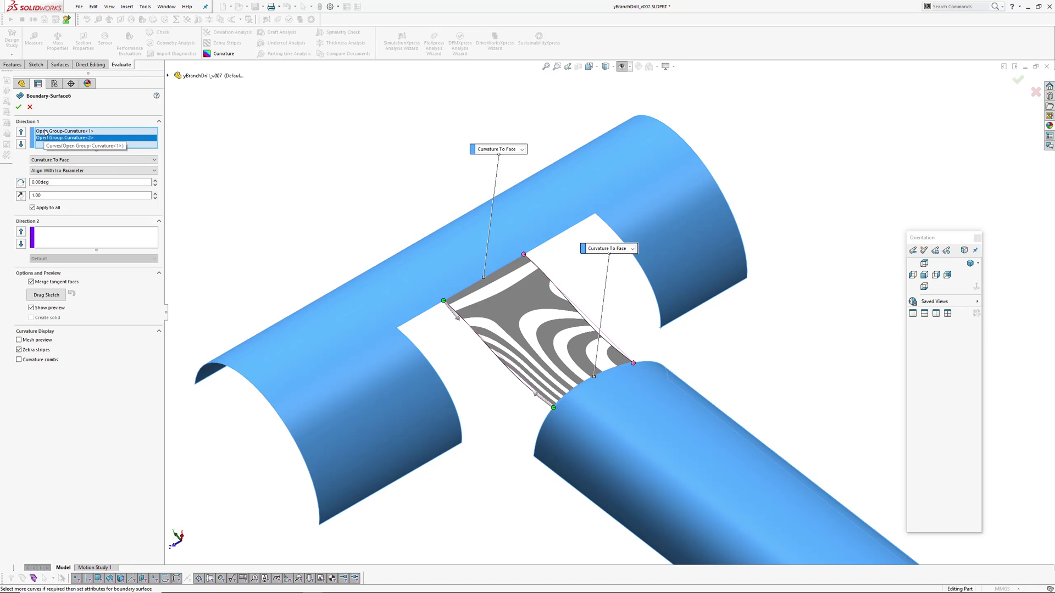
pyautogui.scroll(-4, 421, 228)
pyautogui.scroll(-3, 462, 298)
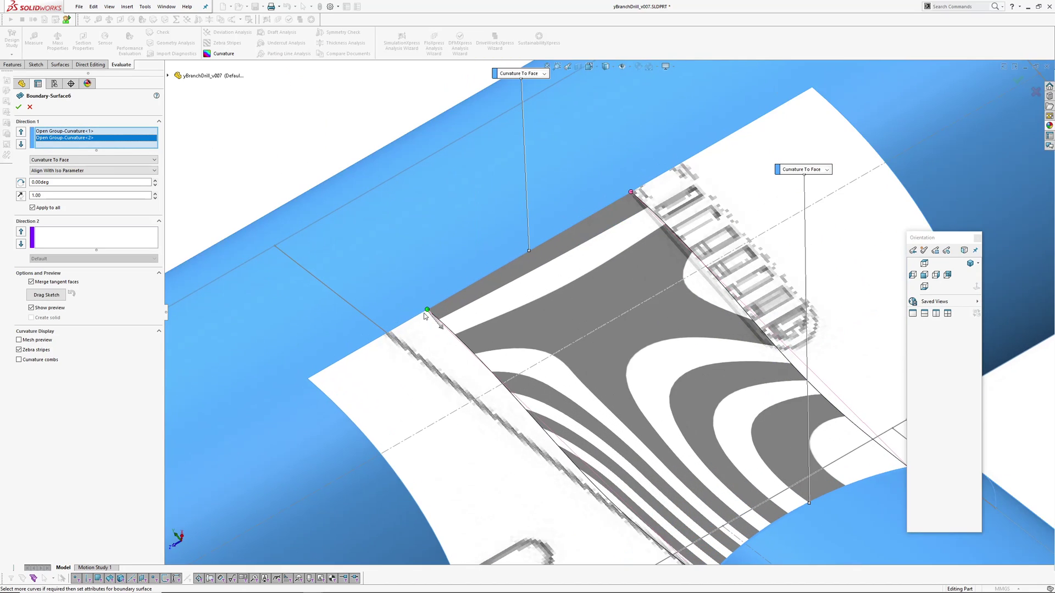
pyautogui.scroll(6, 427, 312)
pyautogui.moveTo(593, 242); pyautogui.dragTo(576, 361, button='middle')
pyautogui.scroll(2, 576, 361)
pyautogui.scroll(-3, 531, 215)
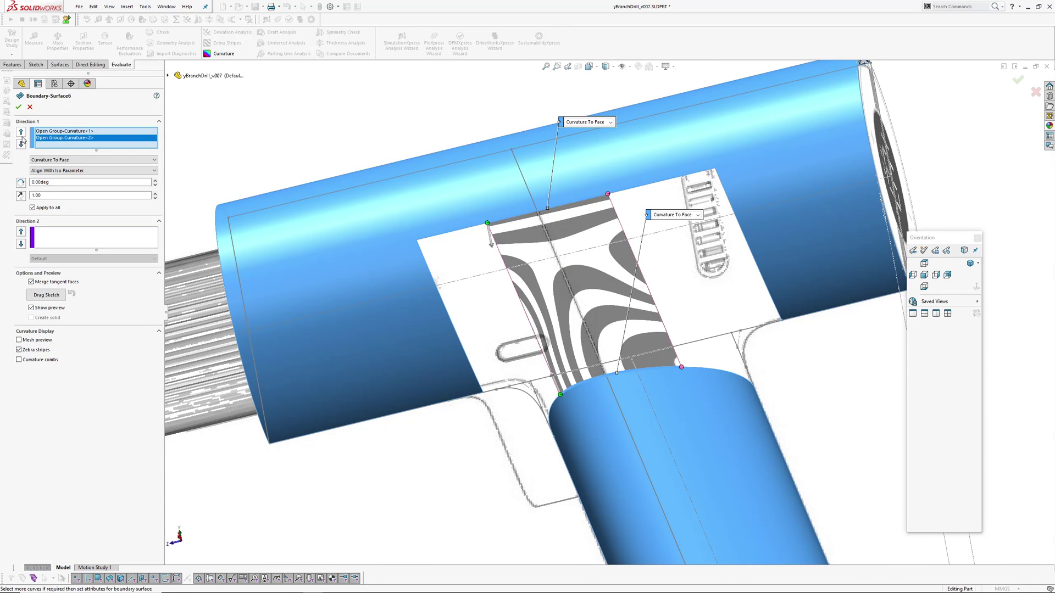
# Clear the Direction 1 curves and use SelectionManager to choose the barrel opening edge segment between the sketch points as the first open group.
pyautogui.rightClick(83, 138)
pyautogui.click(99, 151)
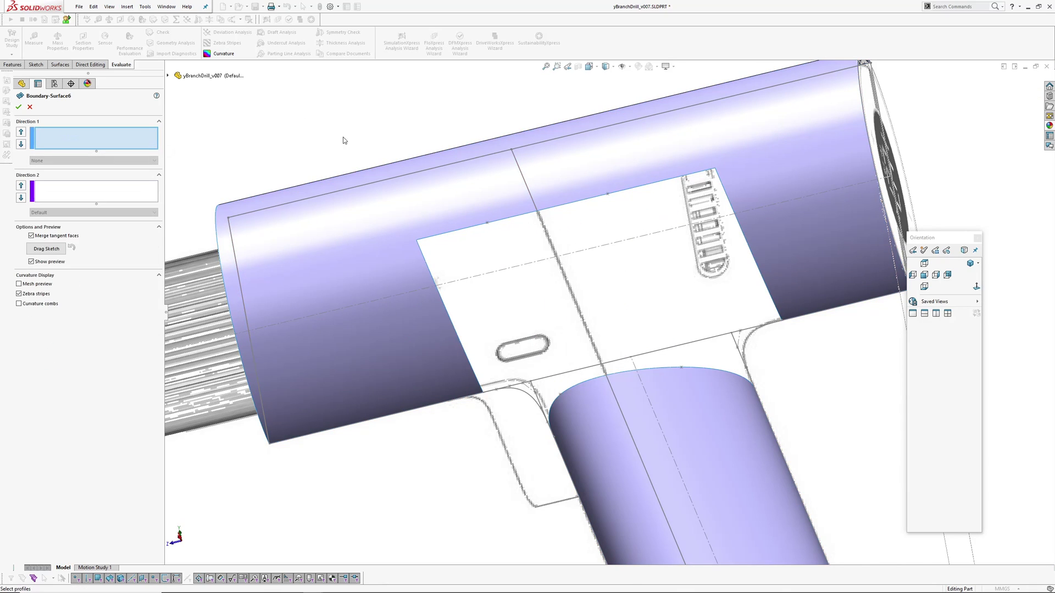
pyautogui.scroll(3, 577, 285)
pyautogui.moveTo(576, 283); pyautogui.dragTo(585, 246, button='middle')
pyautogui.rightClick(443, 148)
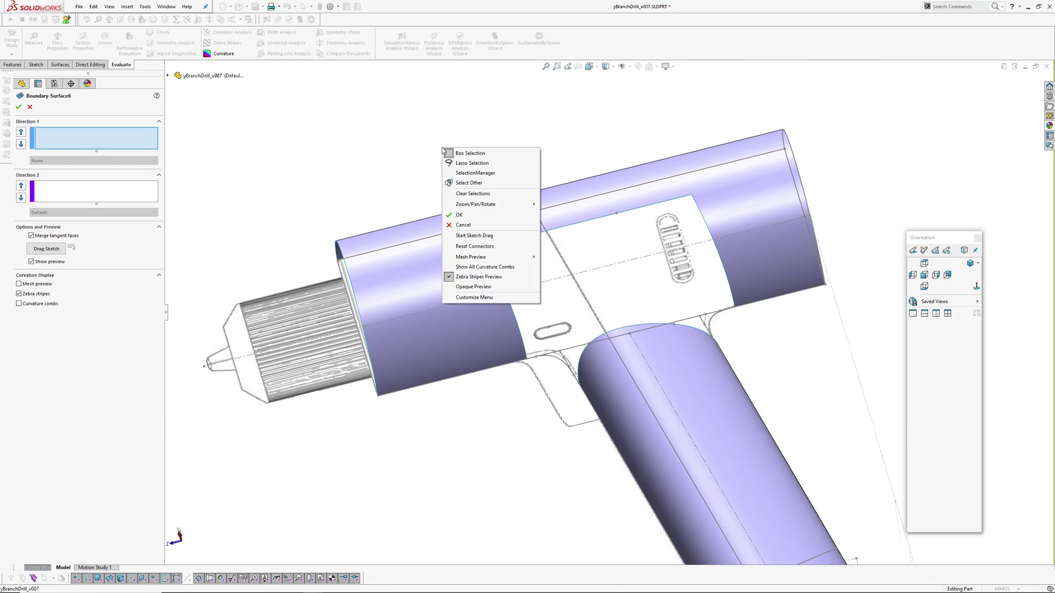
pyautogui.click(454, 172)
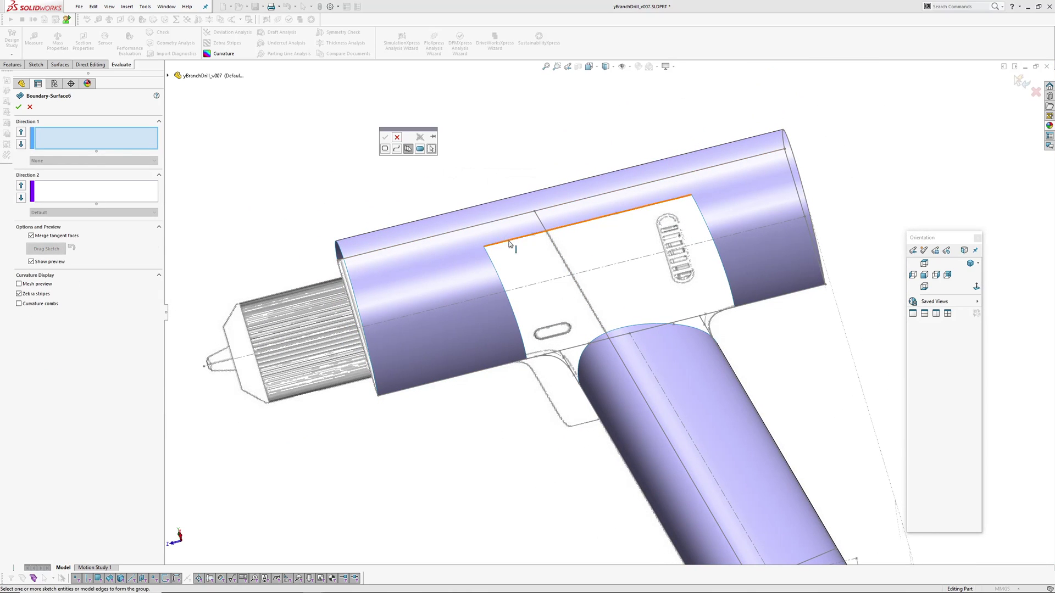
pyautogui.scroll(-3, 549, 236)
pyautogui.click(411, 258)
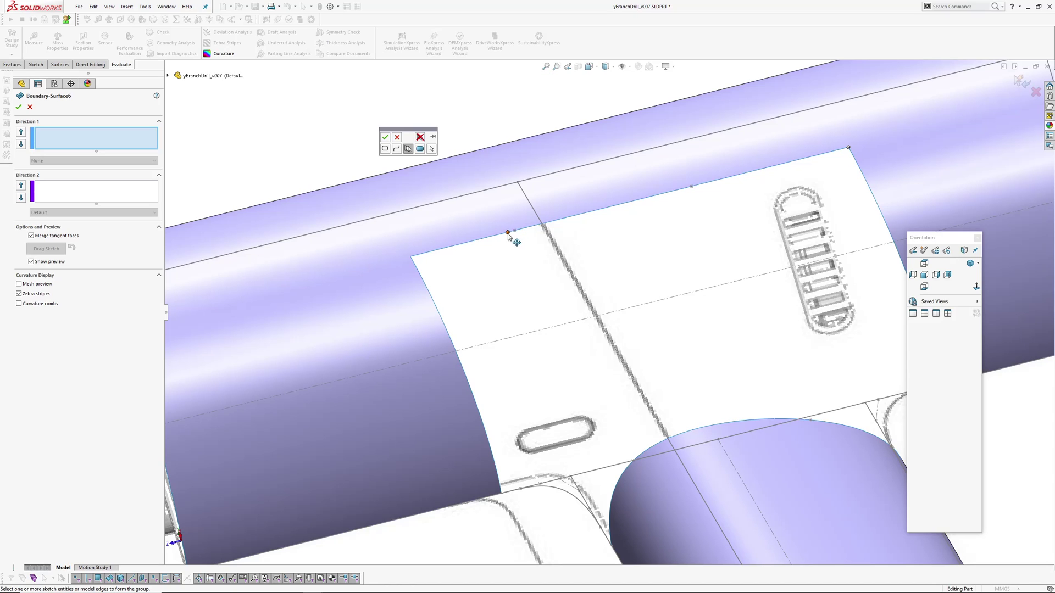
pyautogui.keyDown('ctrl'); pyautogui.moveTo(727, 222); pyautogui.dragTo(702, 228, button='middle'); pyautogui.keyUp('ctrl')
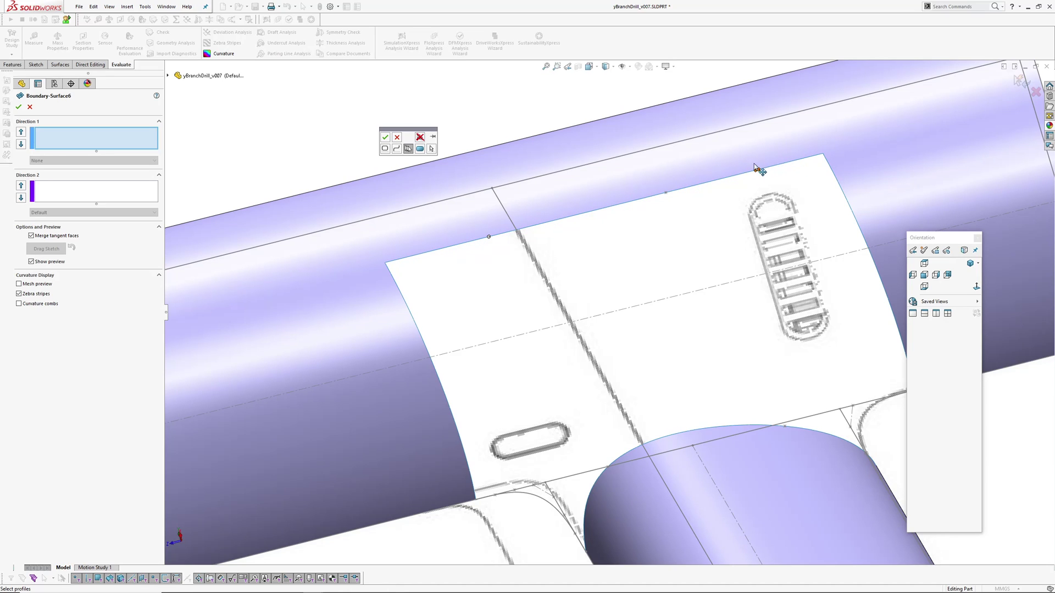
pyautogui.scroll(1, 648, 240)
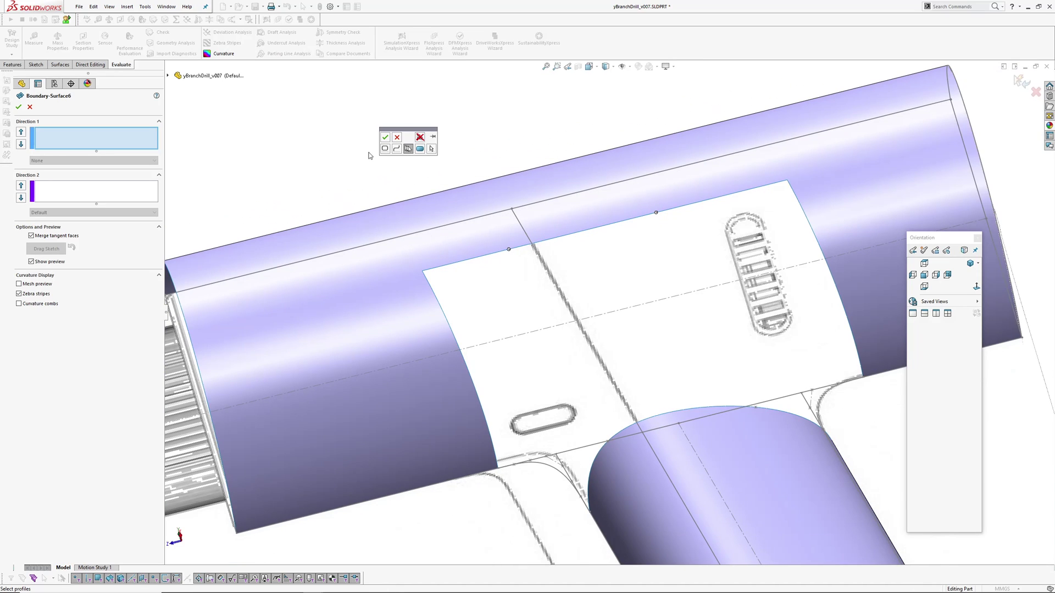
pyautogui.click(385, 137)
pyautogui.scroll(3, 614, 238)
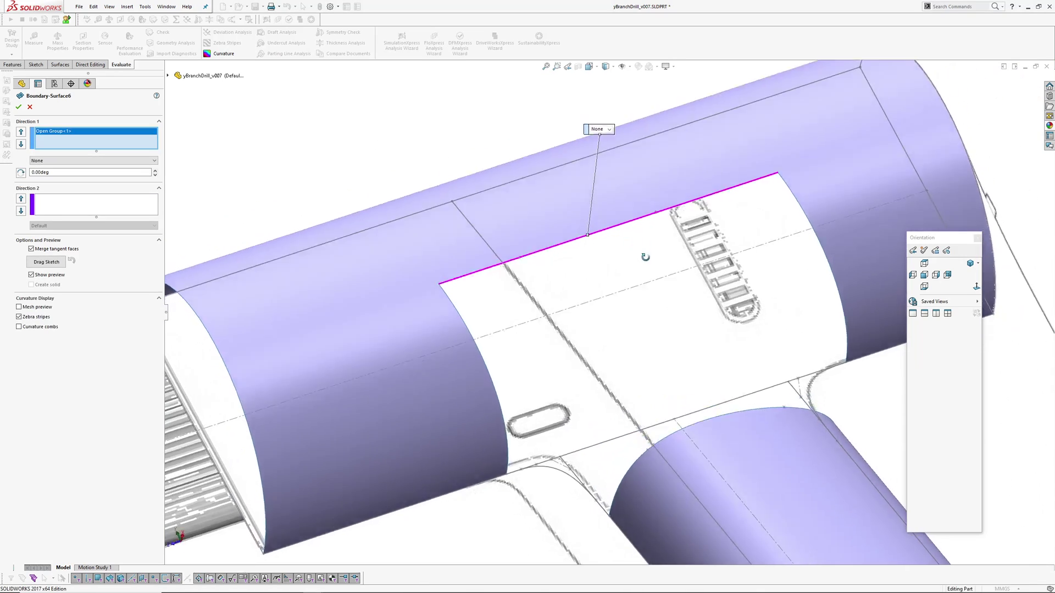
# Use SelectionManager to add the handle edge segment between the sketch points as the second open group, and leave the feature edit.
pyautogui.keyDown('ctrl'); pyautogui.moveTo(653, 318); pyautogui.dragTo(641, 262, button='middle'); pyautogui.keyUp('ctrl')
pyautogui.rightClick(495, 427)
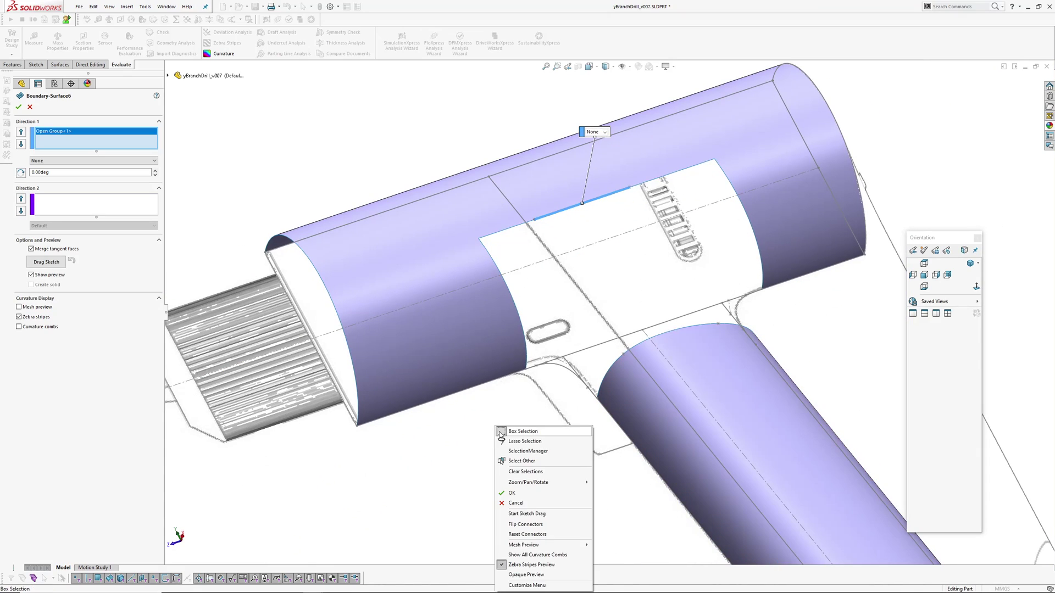
pyautogui.click(516, 455)
pyautogui.click(603, 383)
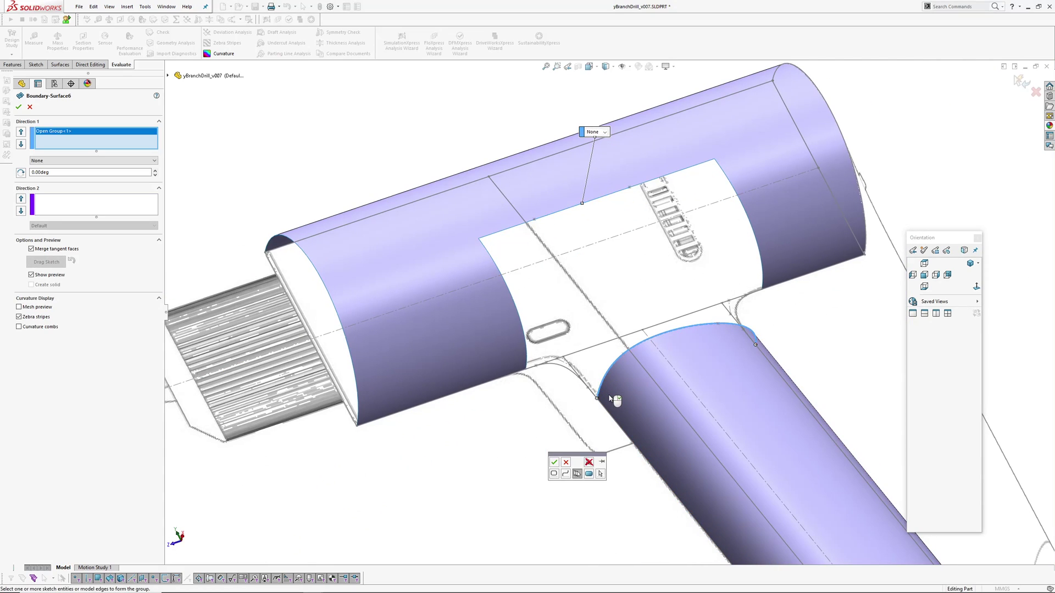
pyautogui.scroll(-3, 604, 385)
pyautogui.click(621, 330)
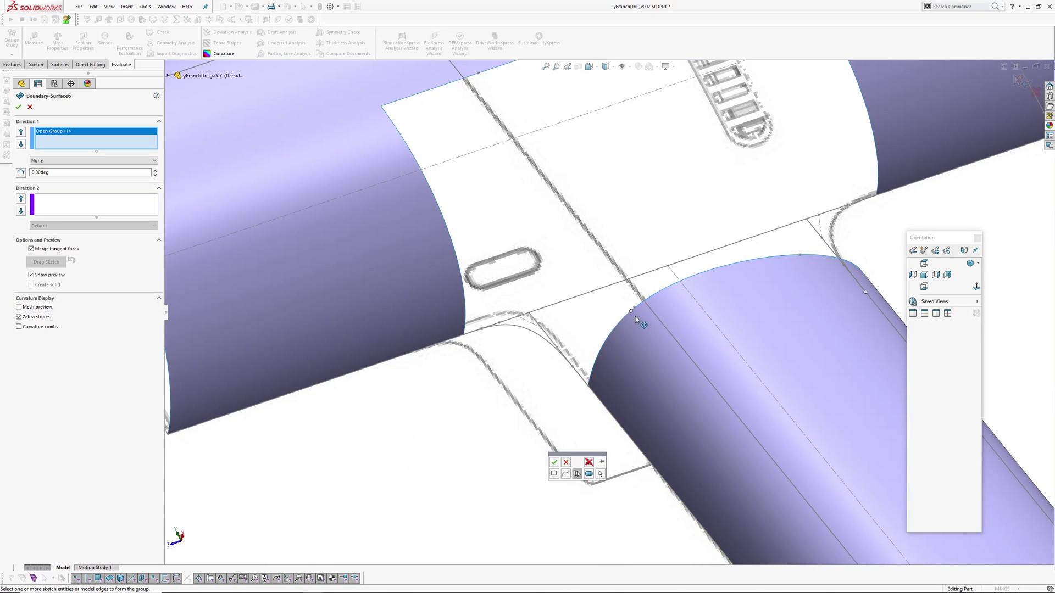
pyautogui.moveTo(684, 303); pyautogui.dragTo(861, 320, button='middle')
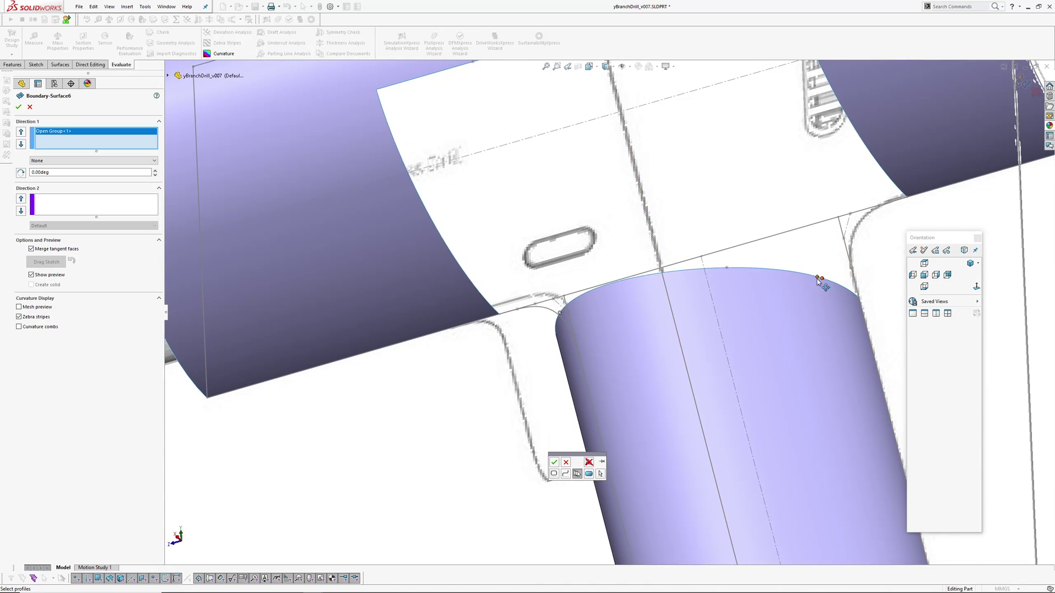
pyautogui.click(559, 462)
pyautogui.scroll(5, 715, 295)
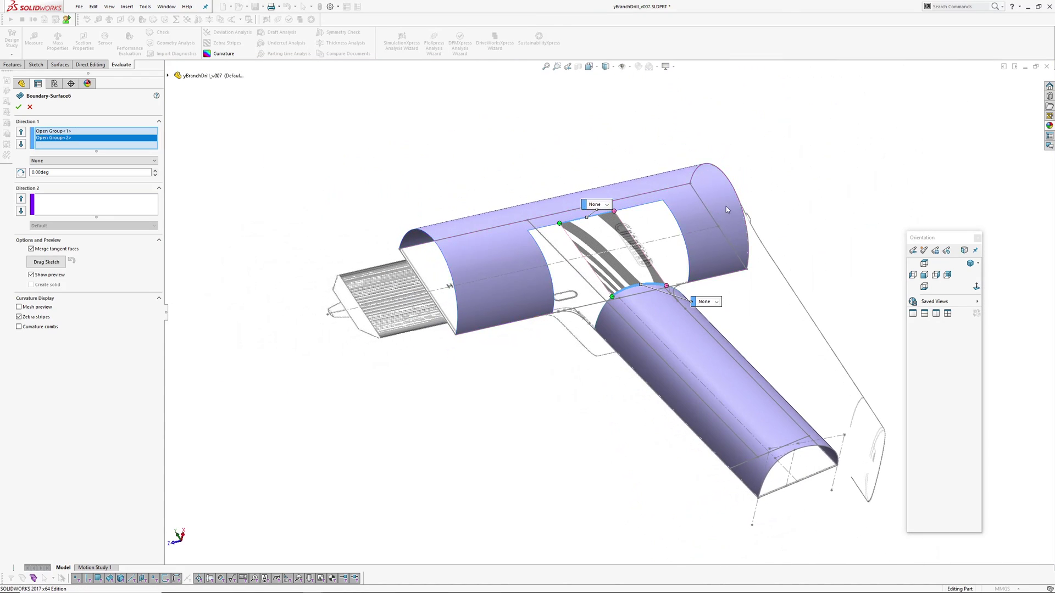
pyautogui.press('Return')
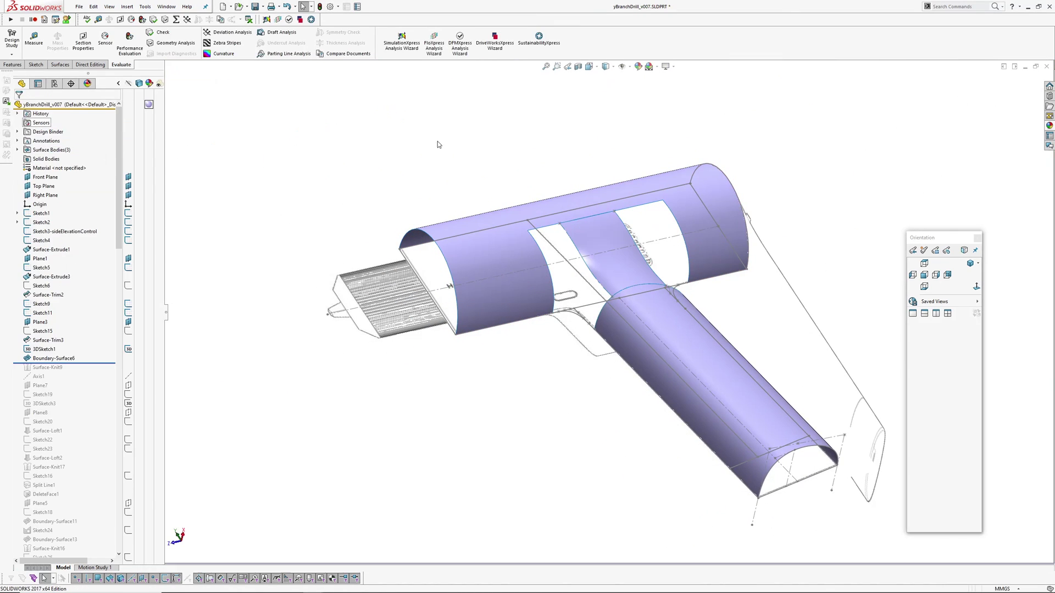
# Reopen Boundary-Surface6 for editing and compare the tangency and alignment settings of its two Direction 1 curve groups.
pyautogui.click(595, 236)
pyautogui.click(618, 198)
pyautogui.scroll(-2, 640, 236)
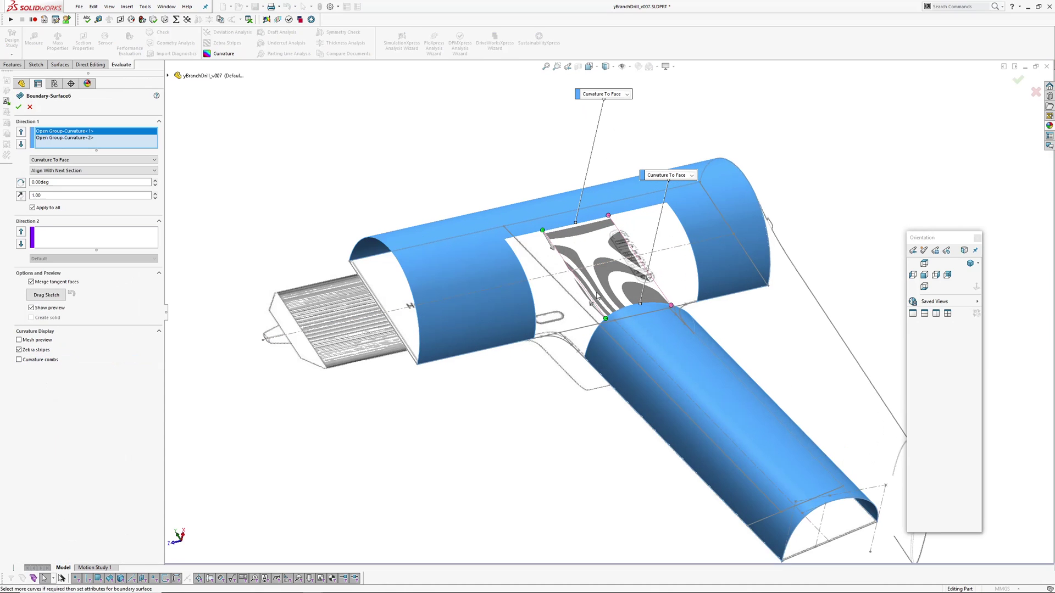
pyautogui.moveTo(654, 247); pyautogui.dragTo(588, 316, button='middle')
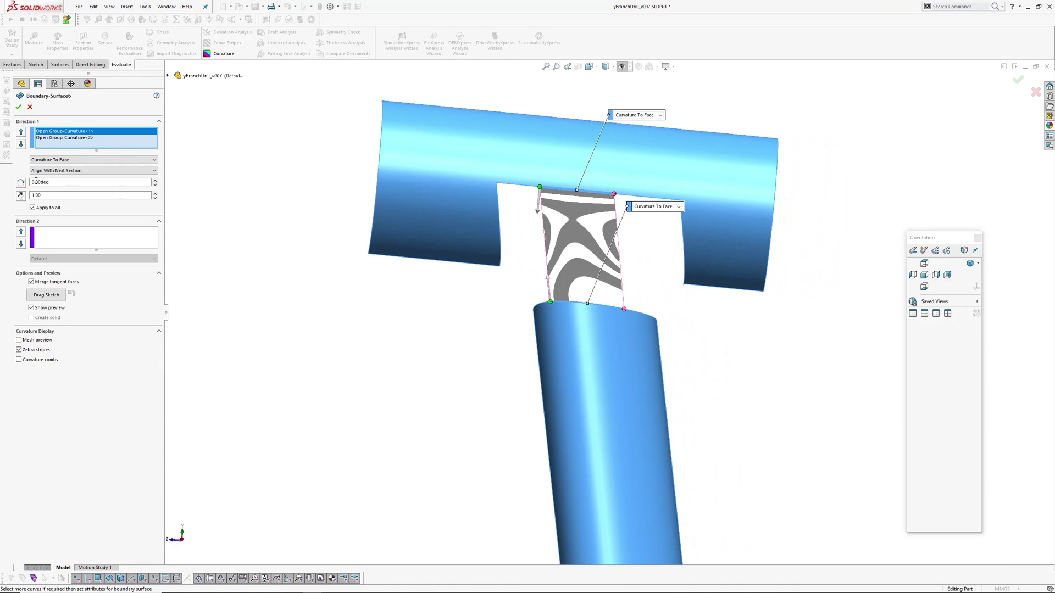
pyautogui.click(54, 137)
pyautogui.click(54, 132)
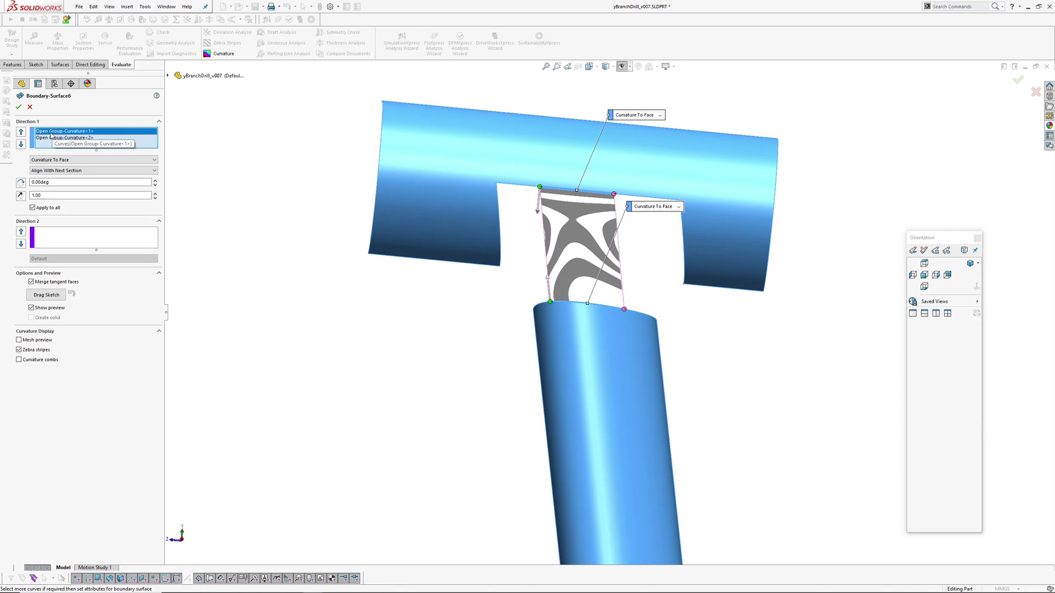
pyautogui.scroll(-2, 583, 256)
pyautogui.moveTo(584, 258); pyautogui.dragTo(571, 228, button='middle')
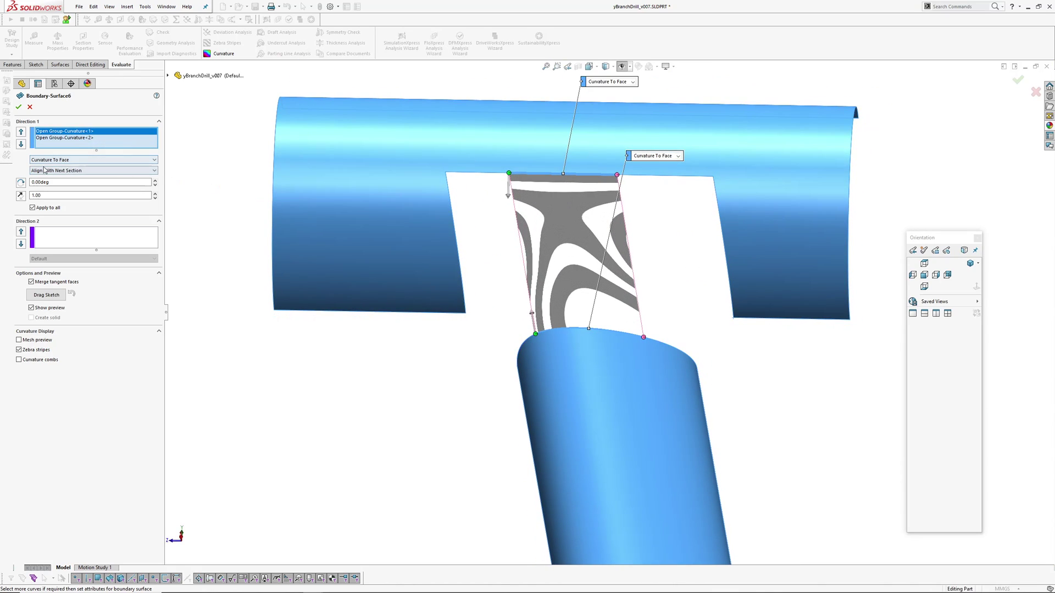
pyautogui.click(69, 139)
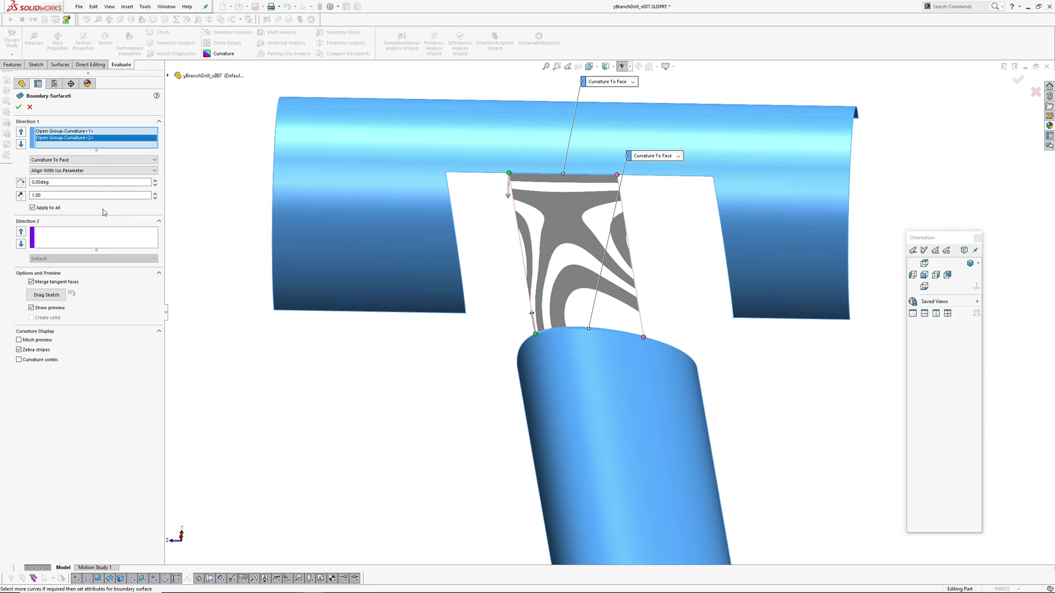
pyautogui.moveTo(552, 328); pyautogui.dragTo(567, 348, button='middle')
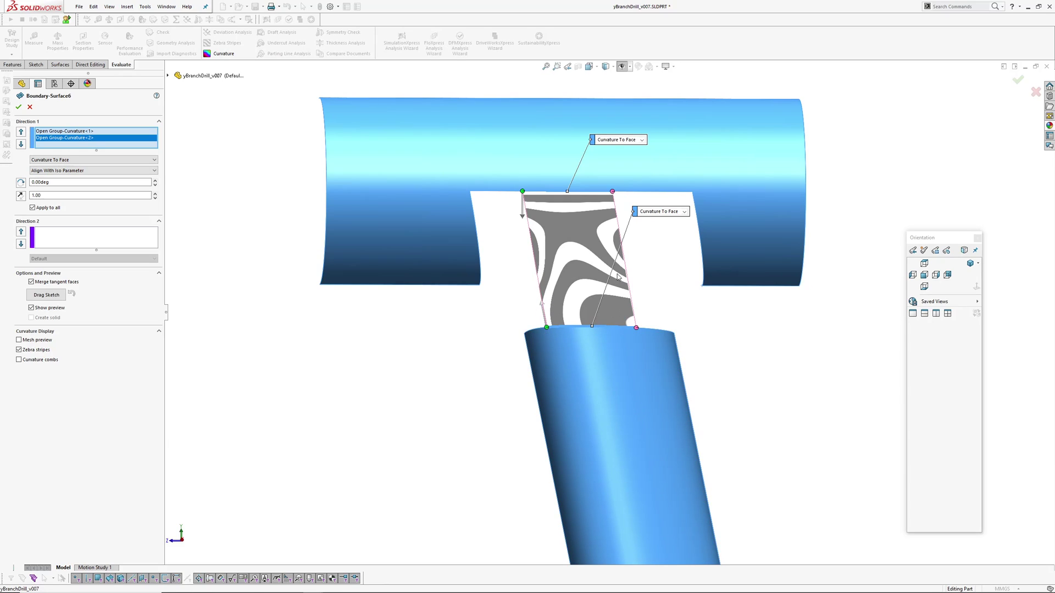
# Try Align With Next Section and Align With Other Geometry on the second curve group and inspect the zebra stripes.
pyautogui.click(66, 170)
pyautogui.click(65, 178)
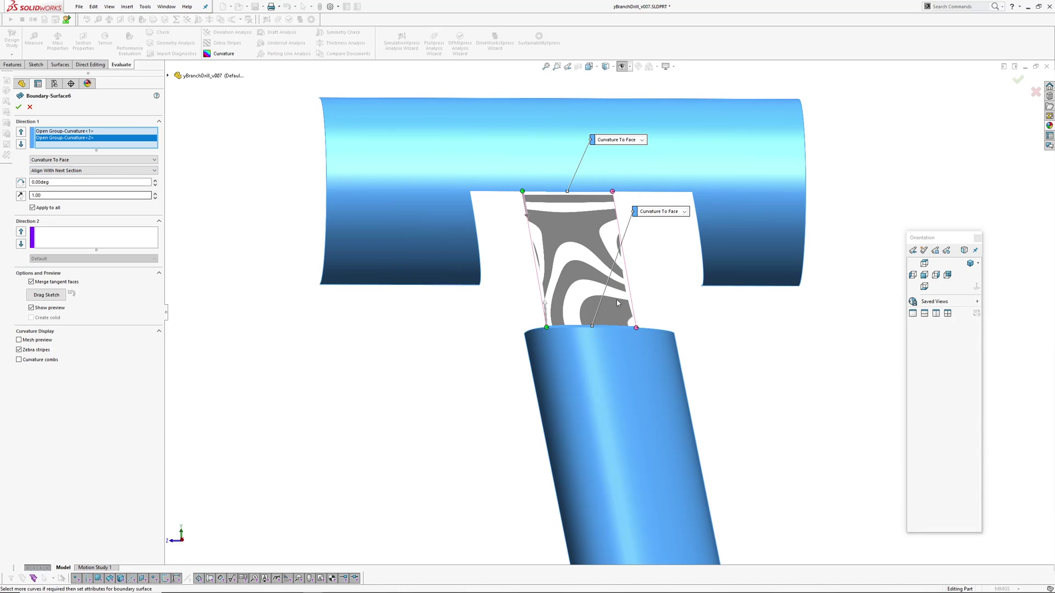
pyautogui.moveTo(616, 302); pyautogui.dragTo(648, 337, button='middle')
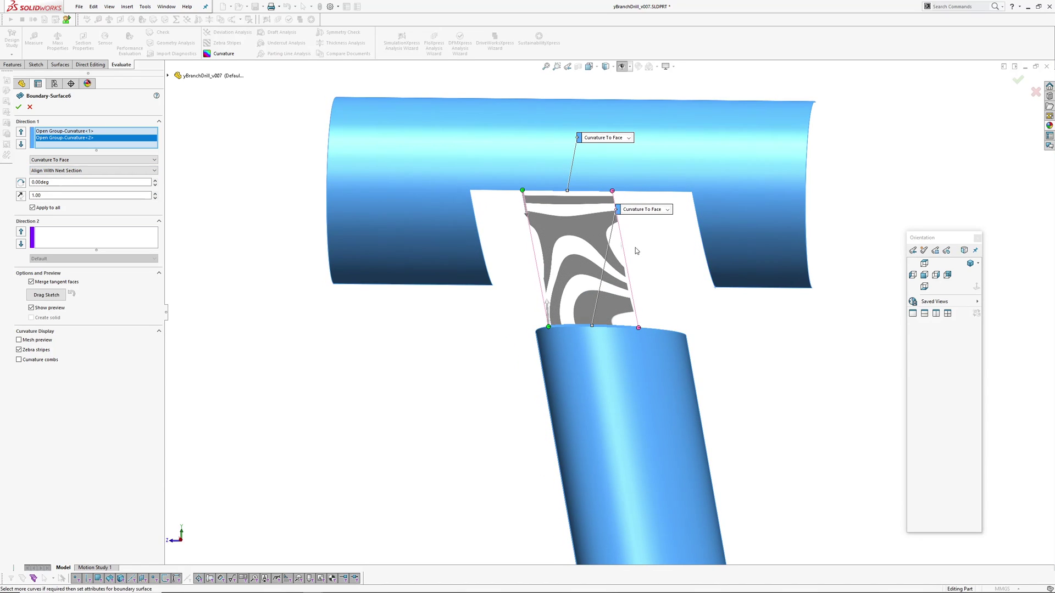
pyautogui.click(54, 171)
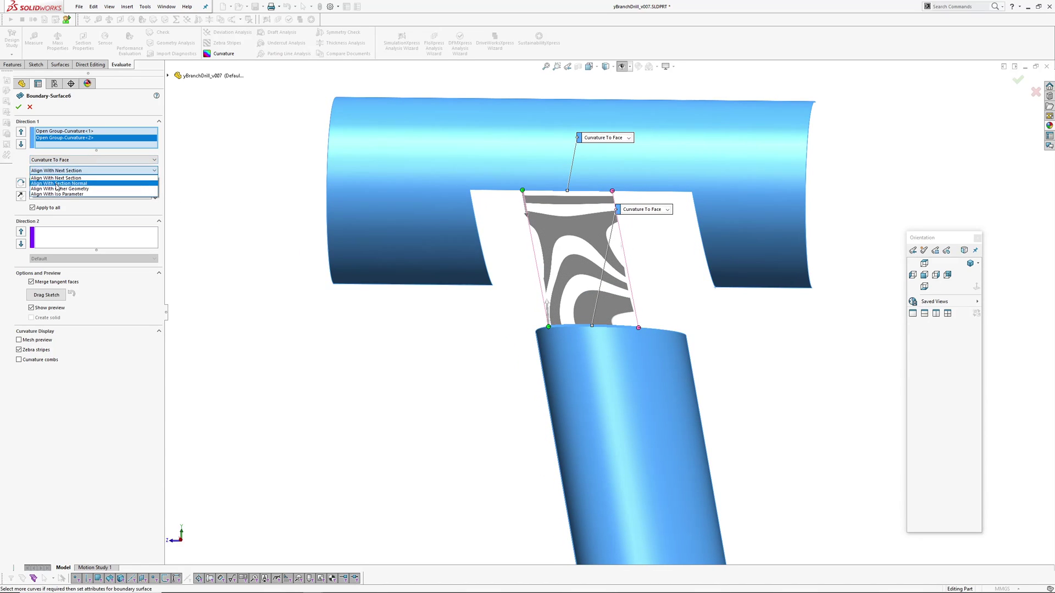
pyautogui.click(56, 190)
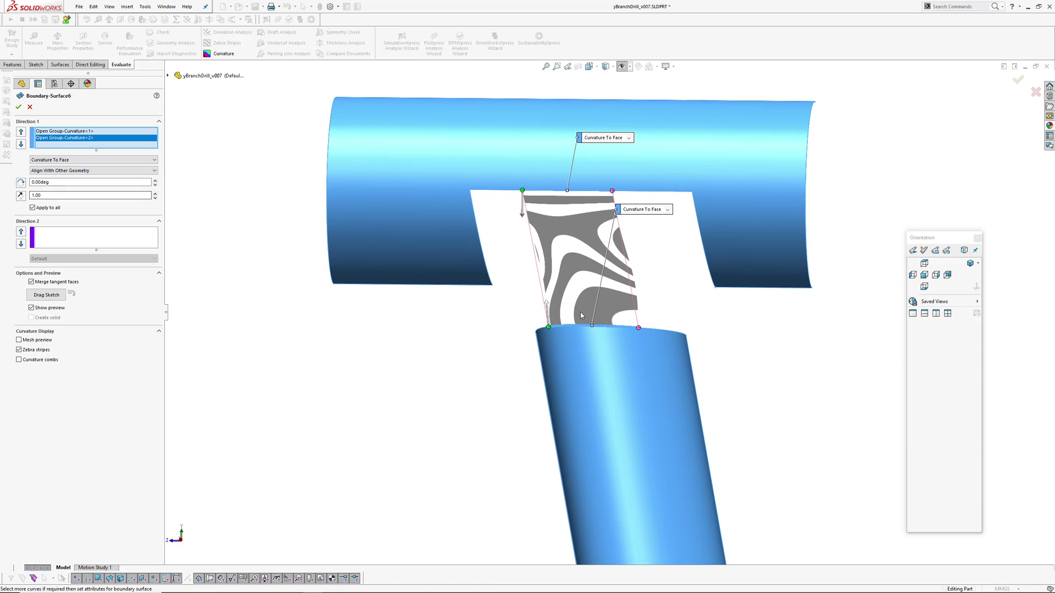
pyautogui.moveTo(581, 314); pyautogui.dragTo(638, 284, button='middle')
pyautogui.scroll(-4, 634, 289)
pyautogui.scroll(3, 619, 318)
# Set the second curve group back to Align With Iso Parameter, check the first group's alignment, and cancel the Boundary-Surface6 edit.
pyautogui.click(45, 170)
pyautogui.click(46, 195)
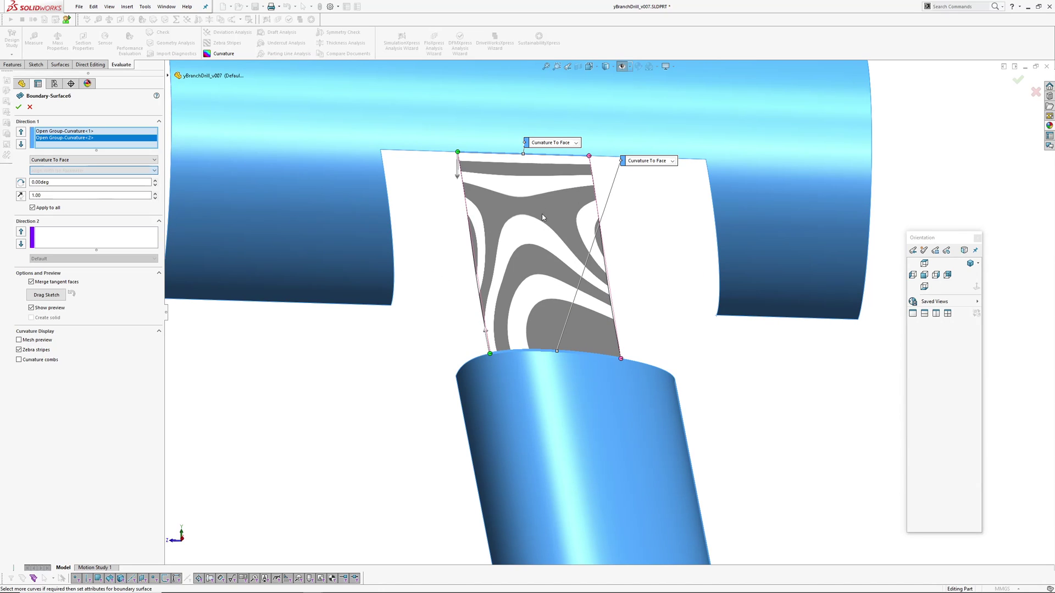
pyautogui.click(56, 132)
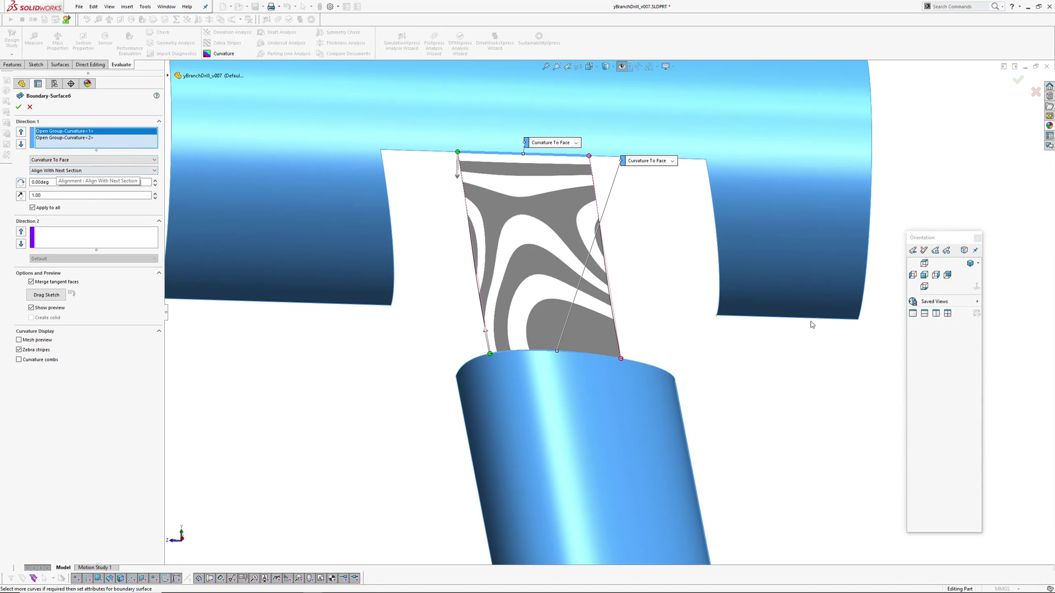
pyautogui.click(1036, 92)
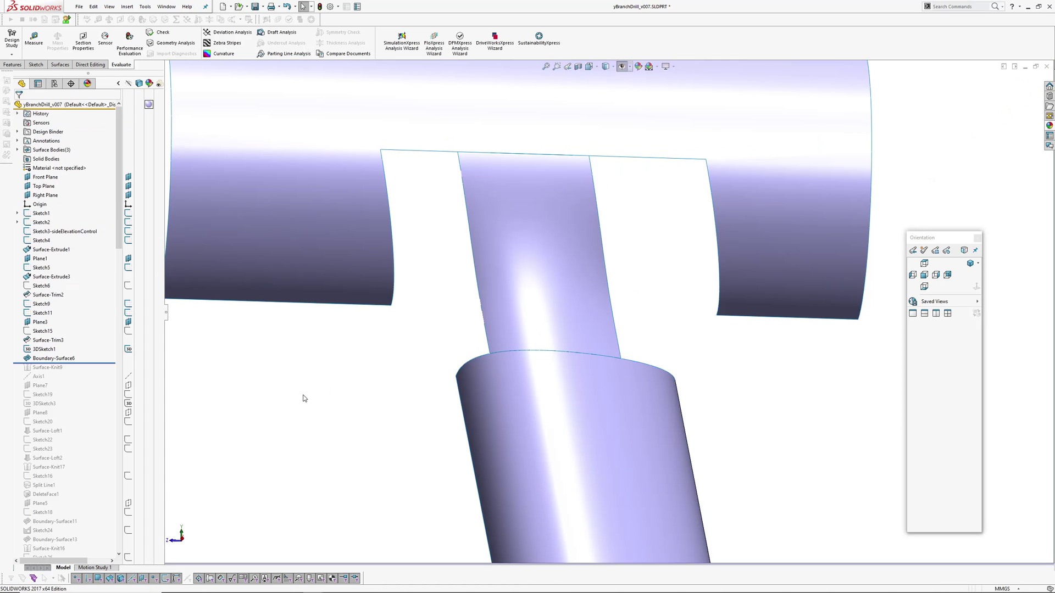
# Roll the model history forward to include Surface-Knit9 and examine the knitted barrel, bridge and handle surfaces from several angles.
pyautogui.moveTo(325, 400); pyautogui.dragTo(489, 391, button='middle')
pyautogui.click(456, 382)
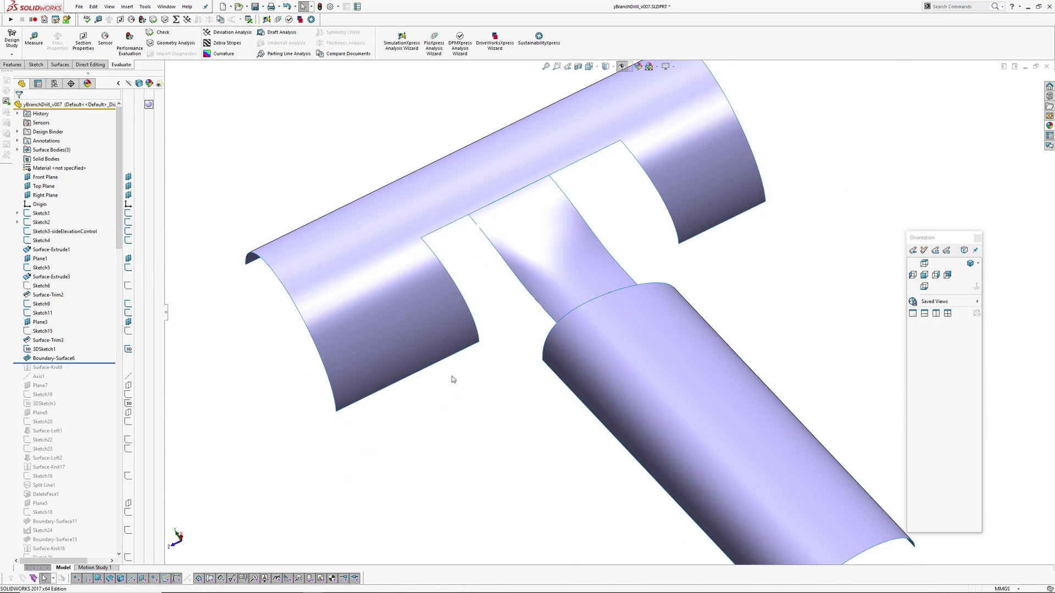
pyautogui.moveTo(103, 364); pyautogui.dragTo(100, 373)
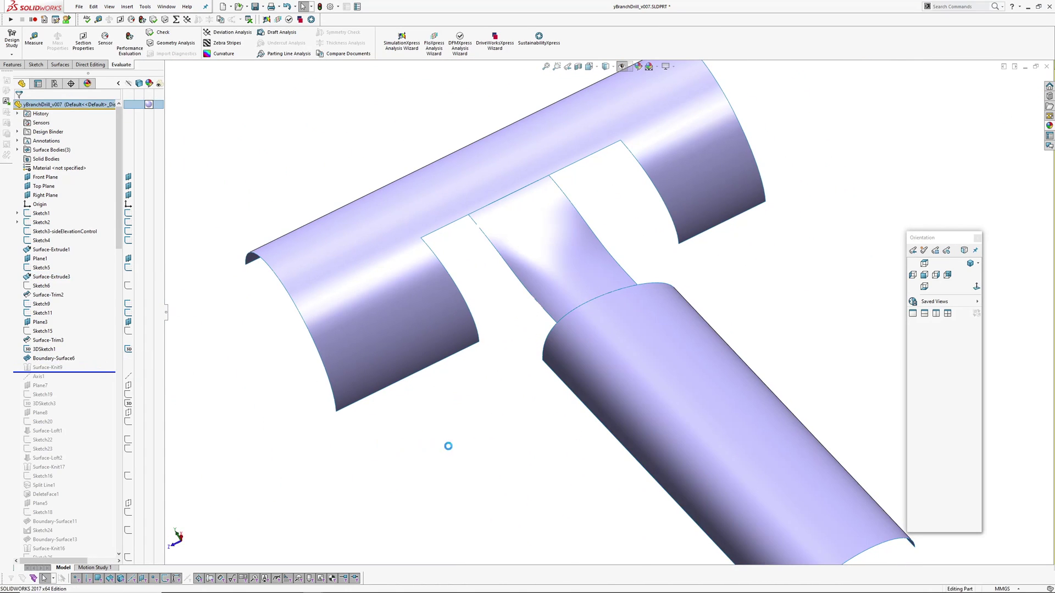
pyautogui.keyDown('ctrl'); pyautogui.moveTo(506, 396); pyautogui.dragTo(476, 417, button='middle'); pyautogui.keyUp('ctrl')
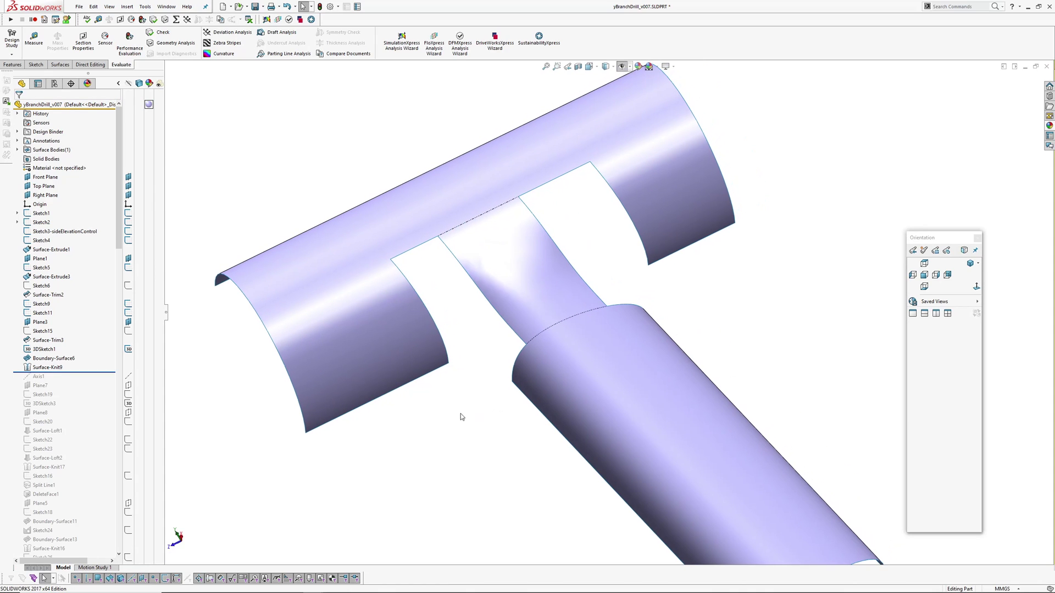
pyautogui.middleClick(551, 301)
pyautogui.moveTo(550, 301); pyautogui.dragTo(516, 405, button='middle')
pyautogui.moveTo(515, 406); pyautogui.dragTo(550, 350, button='right')
pyautogui.rightClick(549, 350)
pyautogui.moveTo(550, 350); pyautogui.dragTo(596, 234, button='middle')
pyautogui.scroll(-5, 481, 295)
pyautogui.moveTo(497, 301); pyautogui.dragTo(450, 394, button='middle')
pyautogui.moveTo(405, 344); pyautogui.dragTo(324, 161, button='middle')
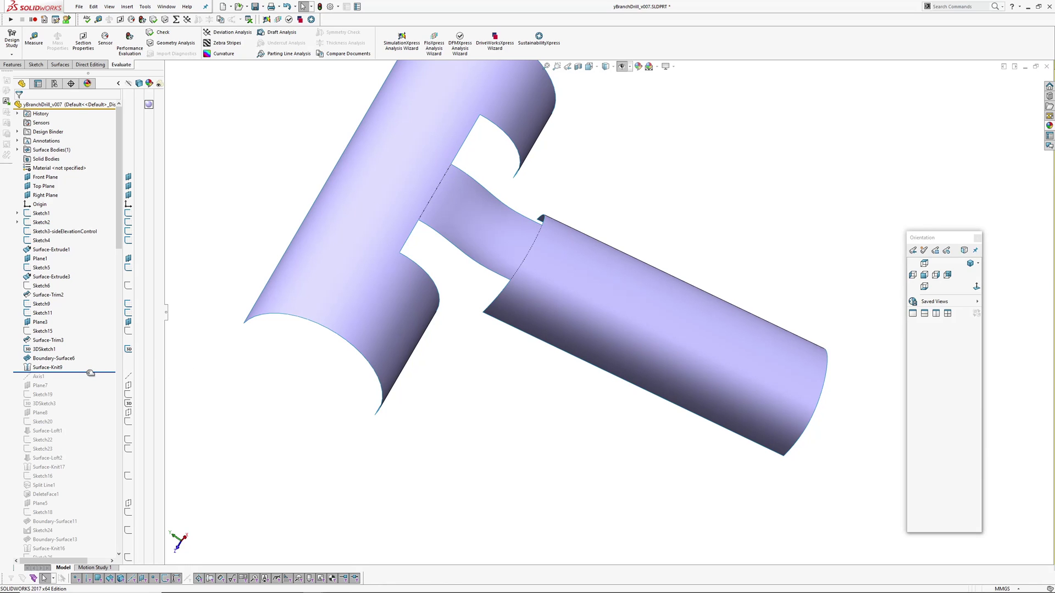
# Roll the history forward past Axis1 and Plane7, and select Plane7 to inspect where it crosses the bridge surface.
pyautogui.moveTo(88, 371); pyautogui.dragTo(88, 389)
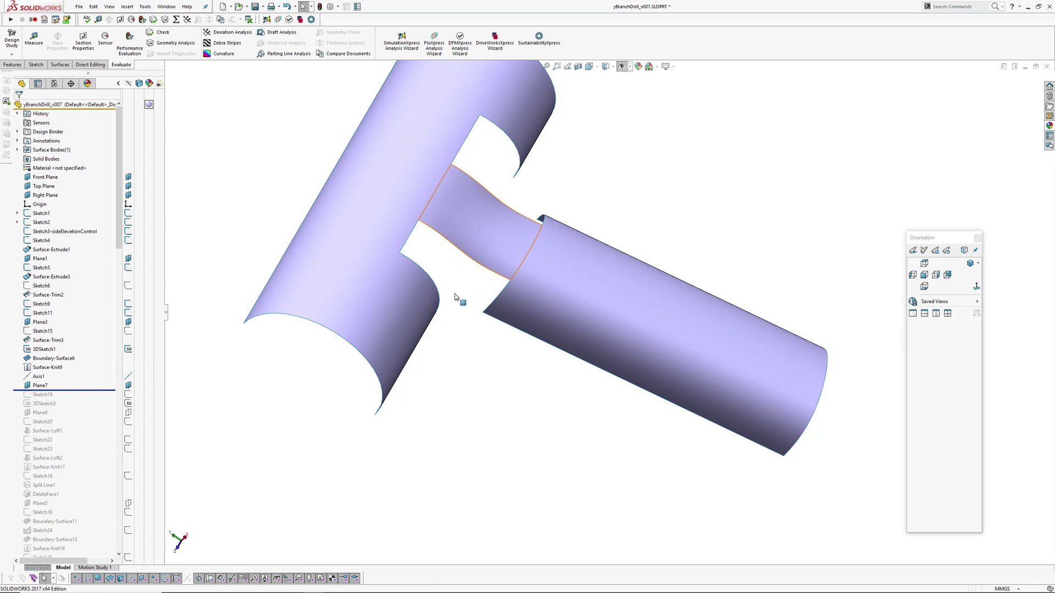
pyautogui.moveTo(457, 299); pyautogui.dragTo(408, 304, button='middle')
pyautogui.click(40, 385)
pyautogui.moveTo(494, 247); pyautogui.dragTo(572, 209, button='middle')
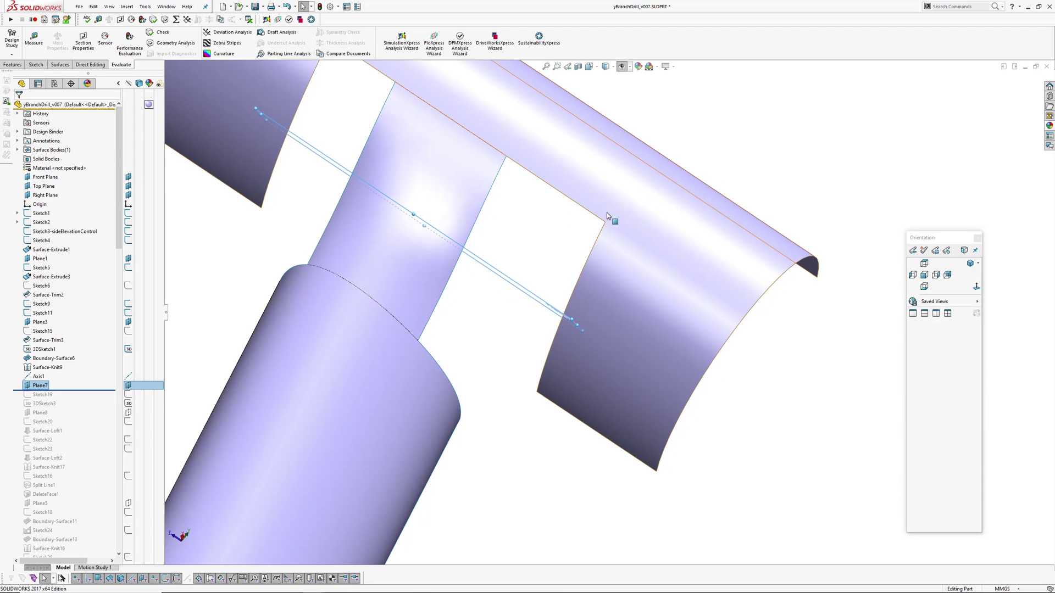
pyautogui.moveTo(480, 264); pyautogui.dragTo(427, 141, button='middle')
pyautogui.scroll(-3, 400, 332)
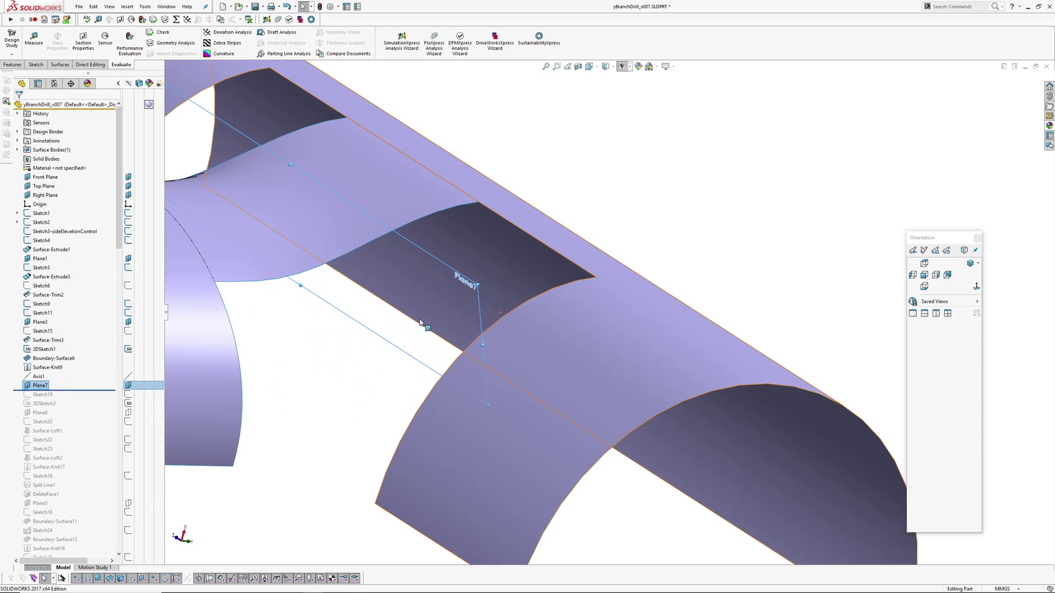
# Examine Plane7's angle edge-on against the barrel and handle profiles, and clear the selection.
pyautogui.click(36, 388)
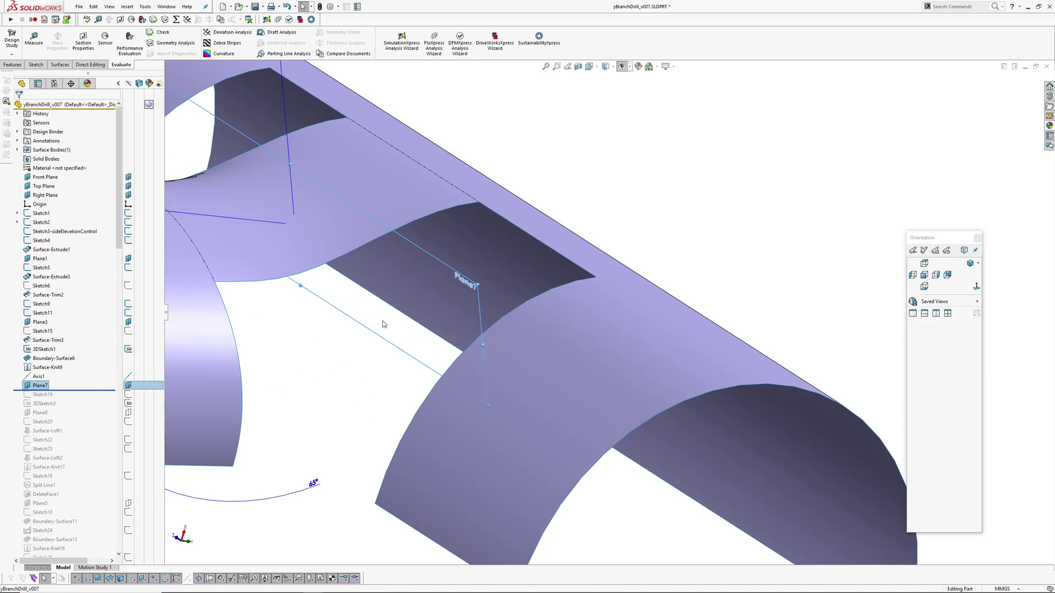
pyautogui.scroll(3, 425, 331)
pyautogui.moveTo(427, 333); pyautogui.dragTo(393, 294, button='middle')
pyautogui.scroll(-3, 521, 340)
pyautogui.scroll(-1, 537, 335)
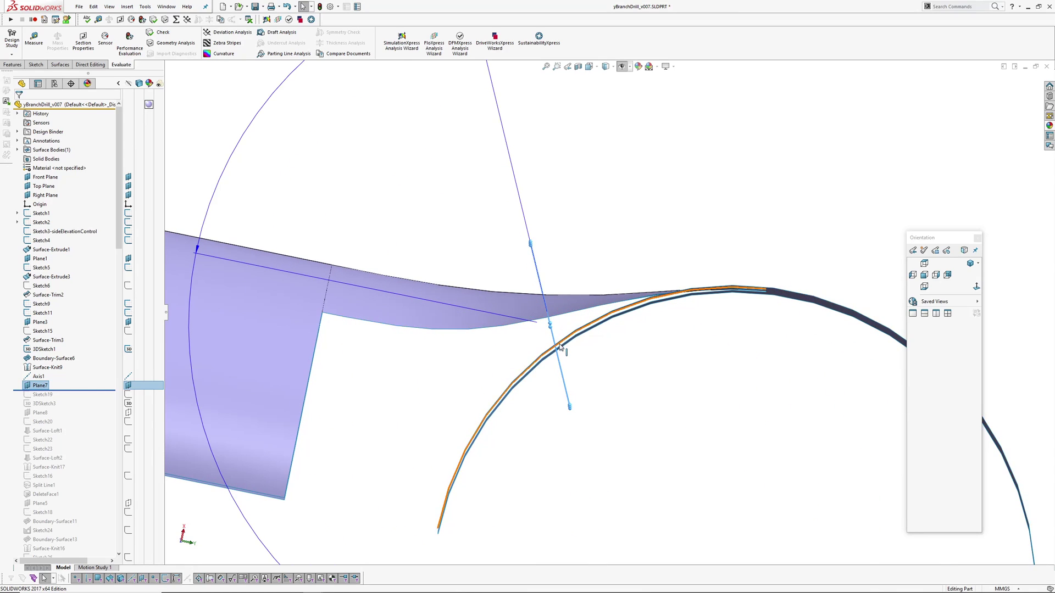
pyautogui.click(476, 359)
pyautogui.scroll(5, 477, 359)
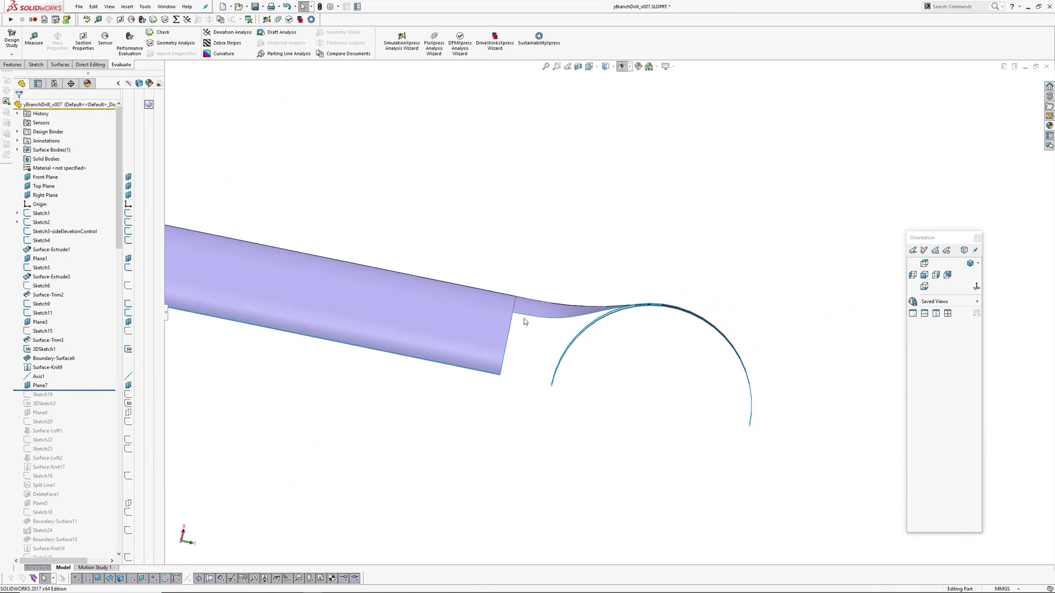
# Roll the history forward to include Sketch19 and open that sketch for editing.
pyautogui.moveTo(530, 317); pyautogui.dragTo(591, 417, button='middle')
pyautogui.scroll(3, 588, 413)
pyautogui.keyDown('ctrl'); pyautogui.moveTo(504, 236); pyautogui.dragTo(484, 293, button='middle'); pyautogui.keyUp('ctrl')
pyautogui.scroll(-4, 486, 260)
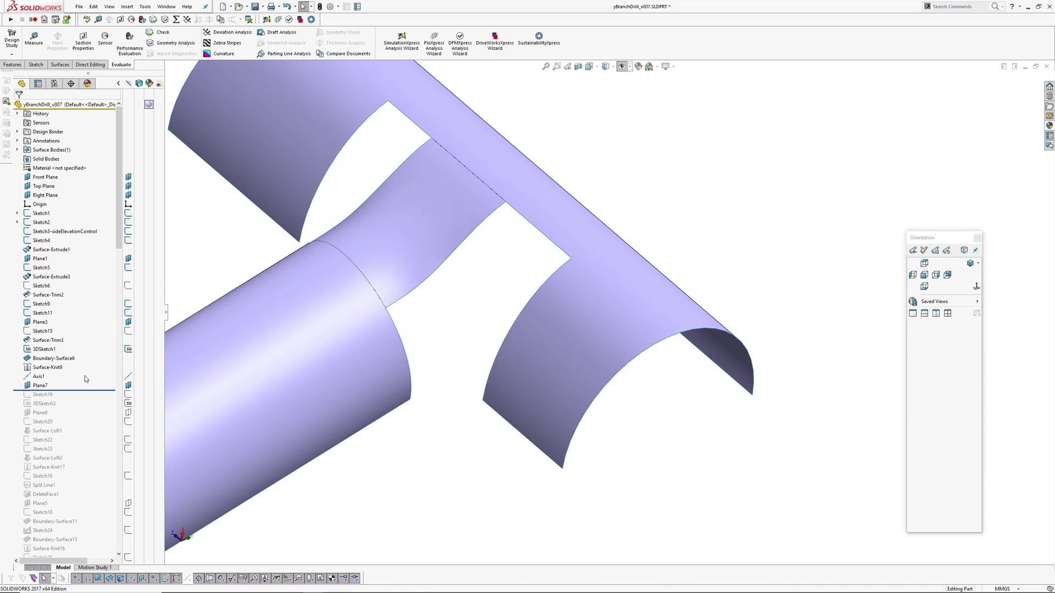
pyautogui.moveTo(81, 390); pyautogui.dragTo(77, 400)
pyautogui.click(42, 394)
pyautogui.click(48, 373)
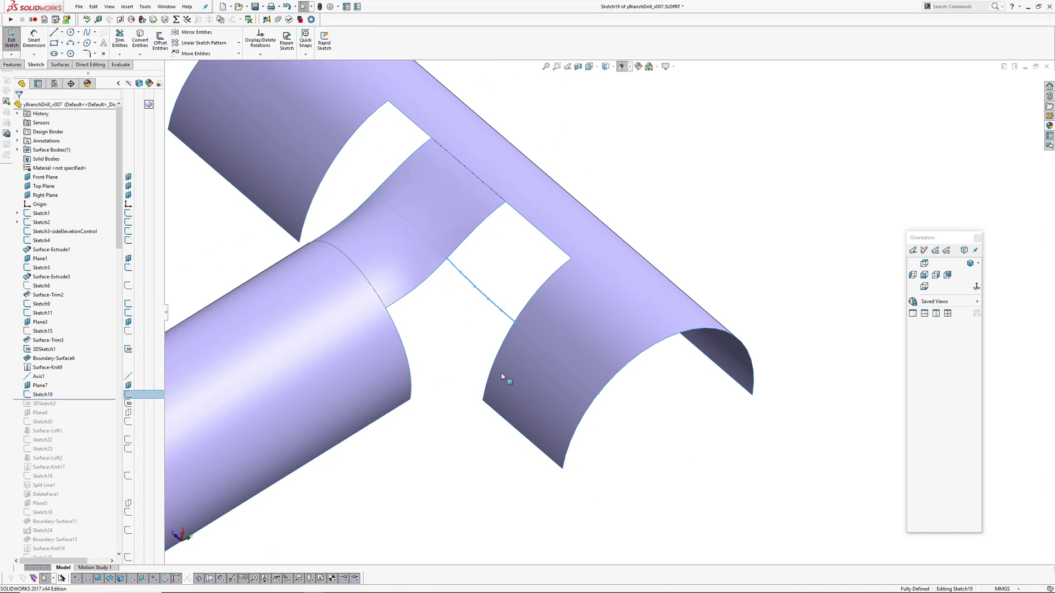
# Try an Intersection Curve in Sketch19 using the Boundary-Surface6 bridge face and the Surface-Extrude1 barrel face.
pyautogui.moveTo(501, 374)
pyautogui.mouseDown(button='middle')
pyautogui.moveTo(494, 348)
pyautogui.moveTo(517, 300)
pyautogui.mouseUp(button='middle')
pyautogui.scroll(-2, 390, 372)
pyautogui.keyDown('ctrl'); pyautogui.moveTo(422, 437); pyautogui.dragTo(488, 320, button='middle'); pyautogui.keyUp('ctrl')
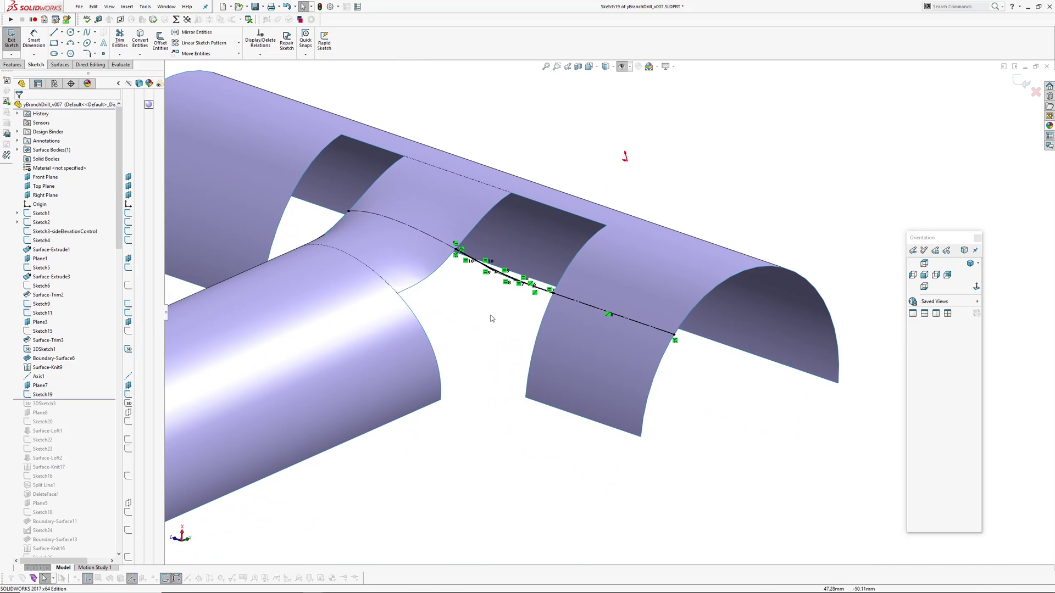
pyautogui.click(423, 258)
pyautogui.keyDown('ctrl'); pyautogui.click(569, 352); pyautogui.keyUp('ctrl')
pyautogui.press('s')
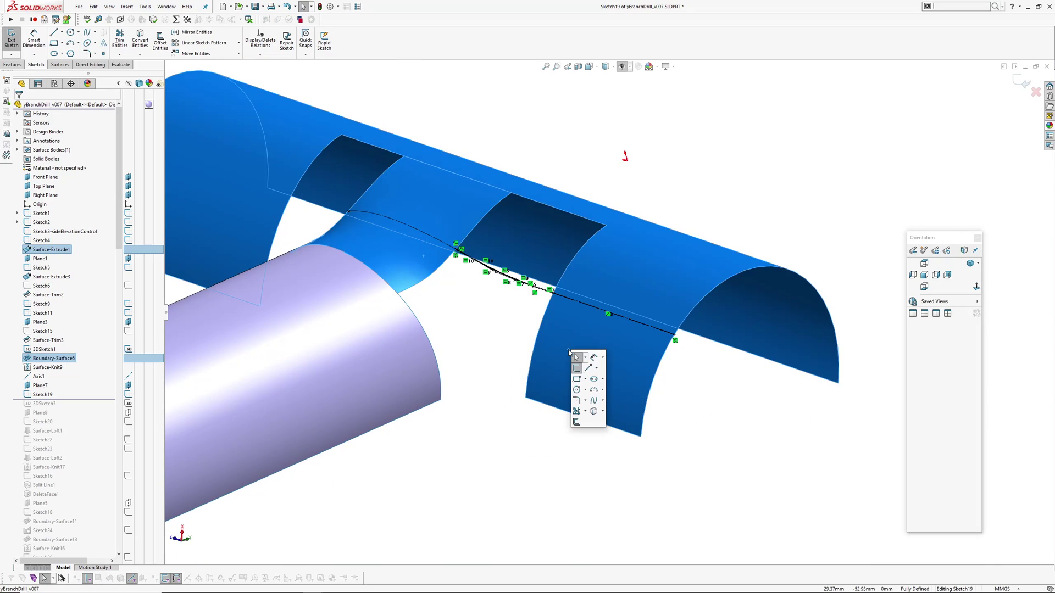
pyautogui.click(602, 412)
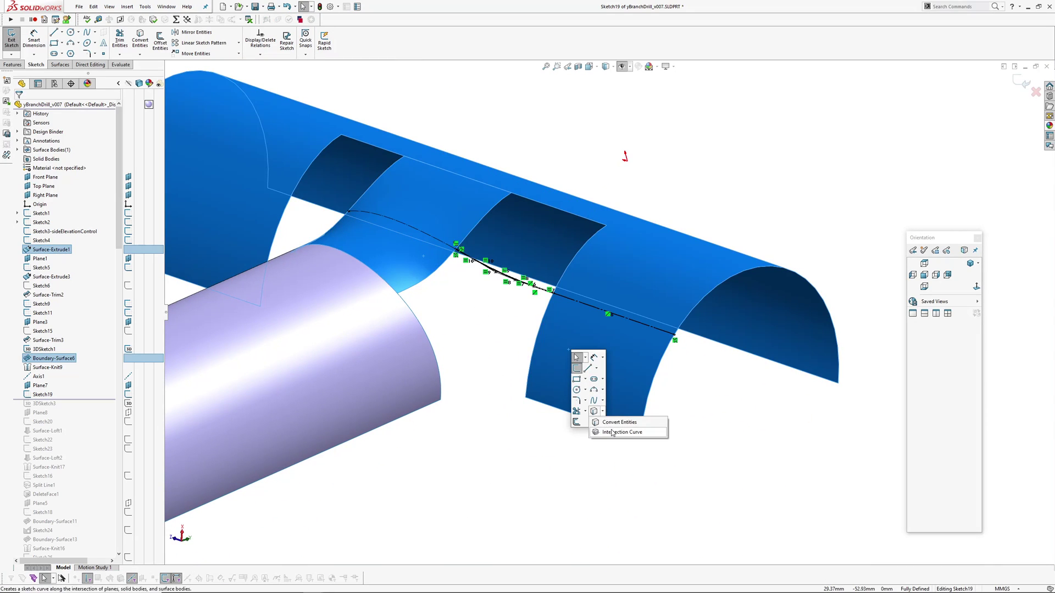
pyautogui.click(615, 432)
pyautogui.scroll(2, 463, 304)
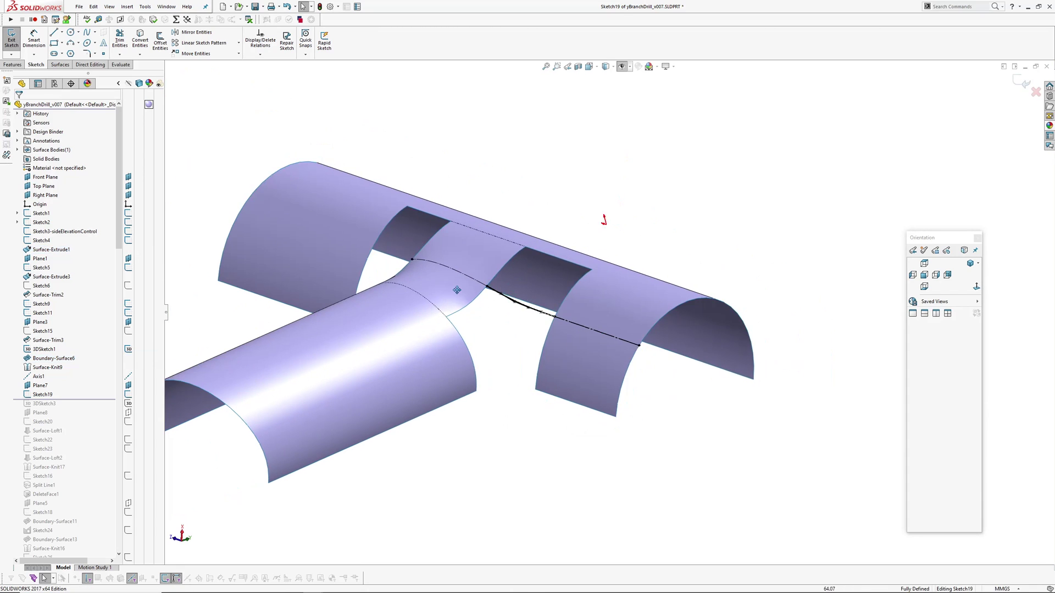
# Select the style spline between the bridge and barrel in Sketch19, check its relations and curve degree, and deselect it.
pyautogui.scroll(-5, 463, 305)
pyautogui.scroll(3, 463, 305)
pyautogui.scroll(-6, 482, 251)
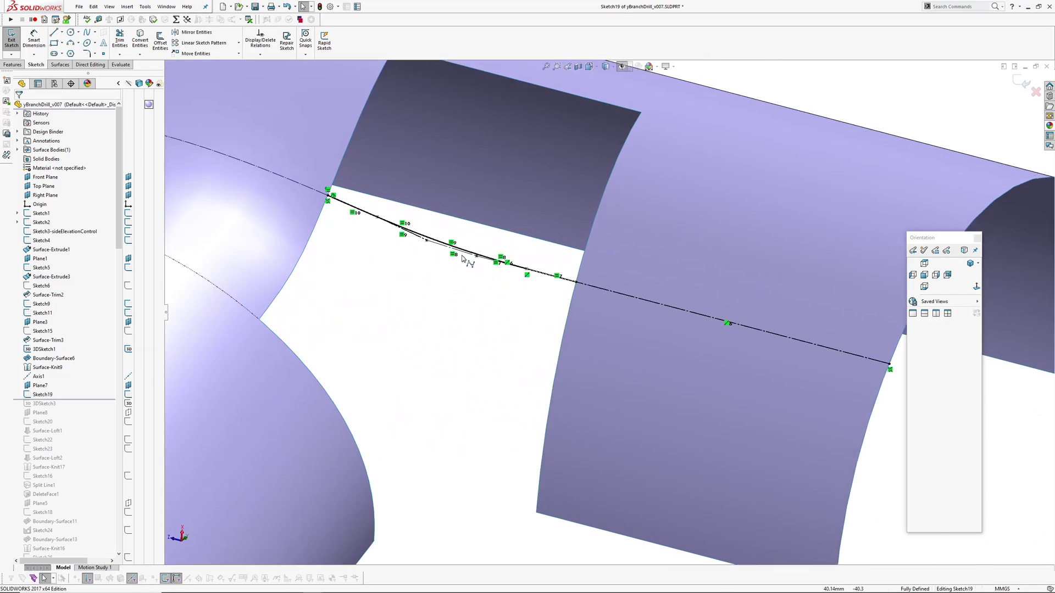
pyautogui.click(448, 255)
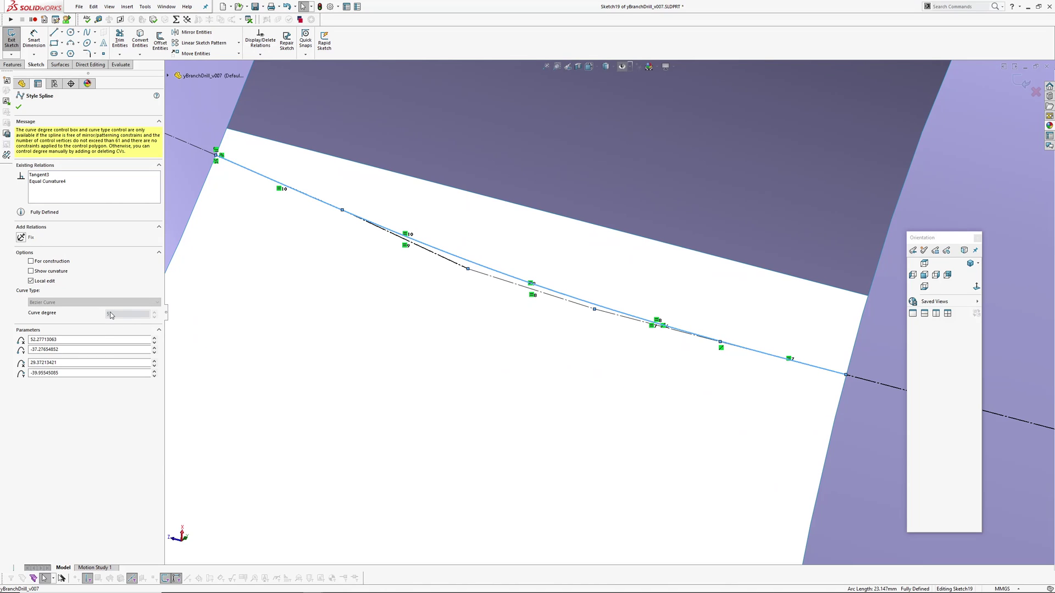
pyautogui.scroll(3, 422, 329)
pyautogui.keyDown('ctrl'); pyautogui.moveTo(497, 337); pyautogui.dragTo(421, 346, button='middle'); pyautogui.keyUp('ctrl')
pyautogui.click(424, 348)
pyautogui.scroll(1, 458, 359)
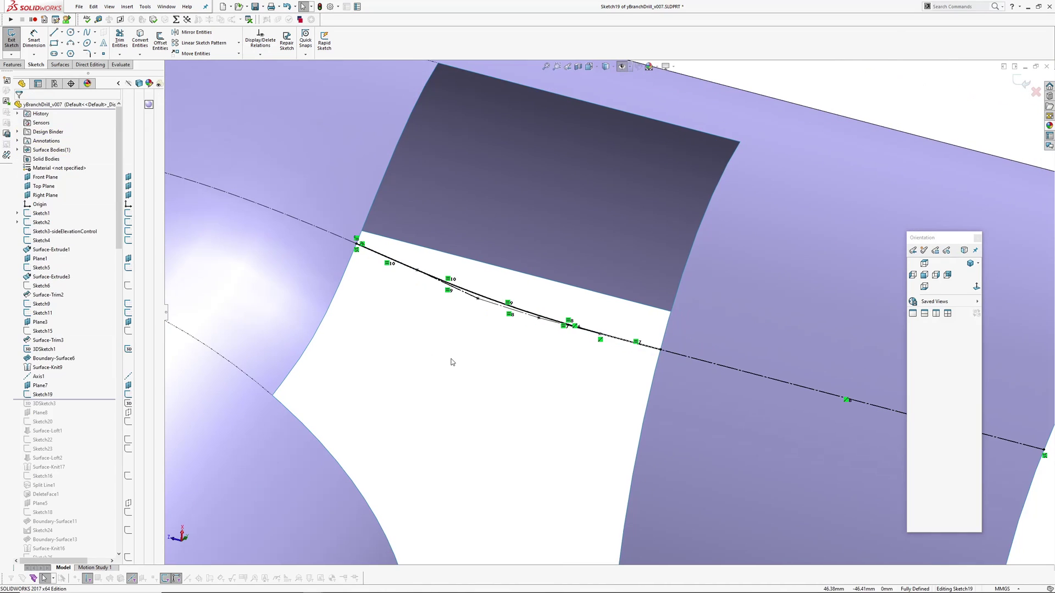
# Examine how the style spline meets the construction intersection spline on the bridge surface, checking the tangent and equal curvature relations.
pyautogui.moveTo(505, 357); pyautogui.dragTo(500, 349, button='middle')
pyautogui.scroll(3, 500, 349)
pyautogui.keyDown('ctrl'); pyautogui.moveTo(552, 310); pyautogui.dragTo(569, 329, button='middle'); pyautogui.keyUp('ctrl')
pyautogui.scroll(3, 567, 341)
pyautogui.scroll(-5, 491, 346)
pyautogui.keyDown('ctrl'); pyautogui.moveTo(483, 315); pyautogui.dragTo(533, 282, button='middle'); pyautogui.keyUp('ctrl')
pyautogui.middleClick(541, 258)
pyautogui.scroll(-4, 340, 257)
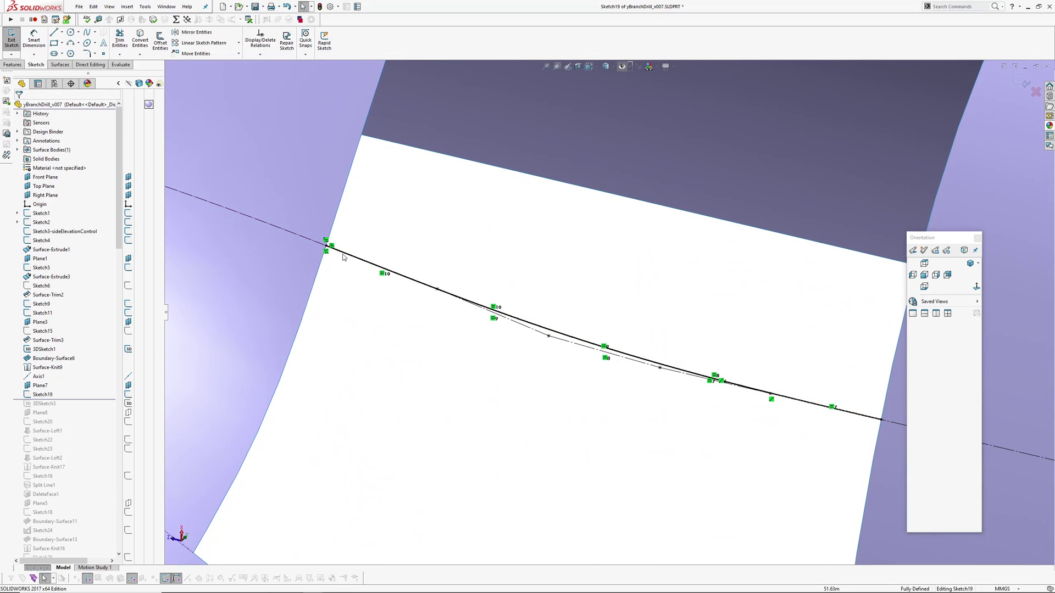
pyautogui.click(290, 234)
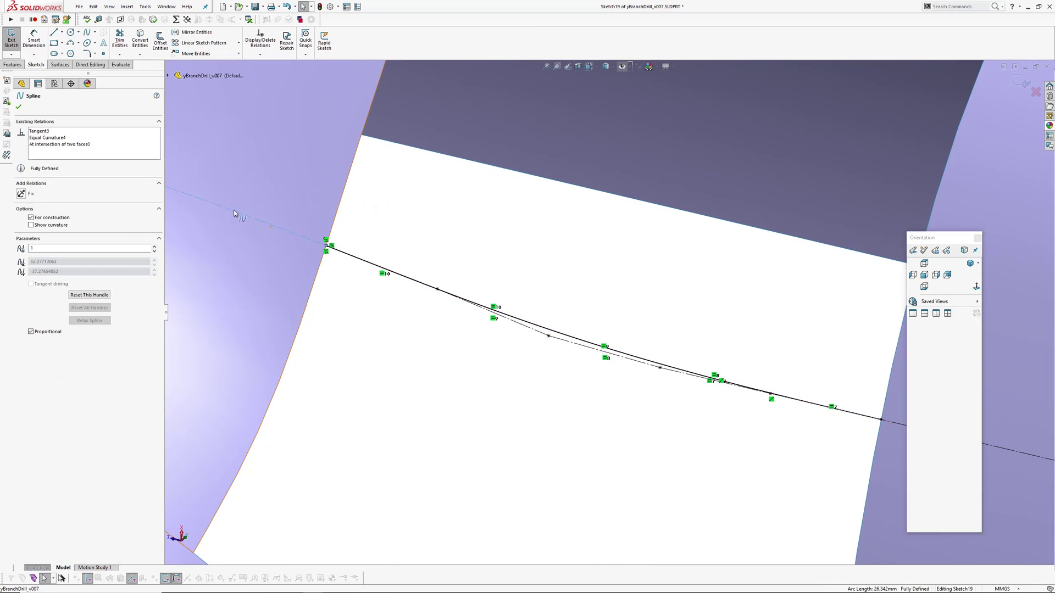
pyautogui.click(351, 281)
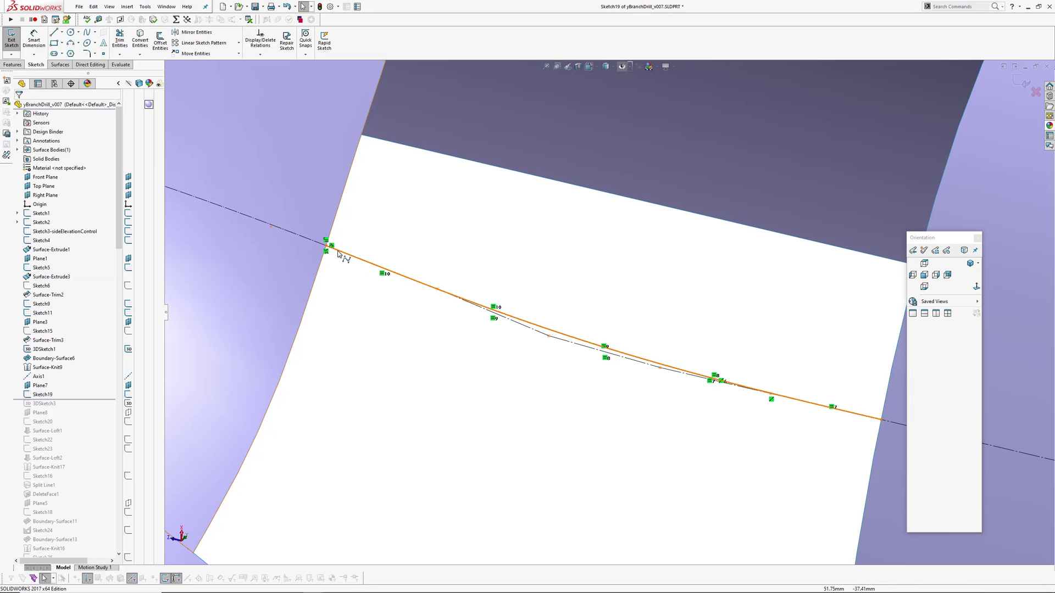
pyautogui.moveTo(327, 242)
pyautogui.mouseDown(button='middle')
pyautogui.moveTo(349, 294)
pyautogui.moveTo(481, 315)
pyautogui.moveTo(545, 366)
pyautogui.mouseUp(button='middle')
pyautogui.scroll(-4, 532, 396)
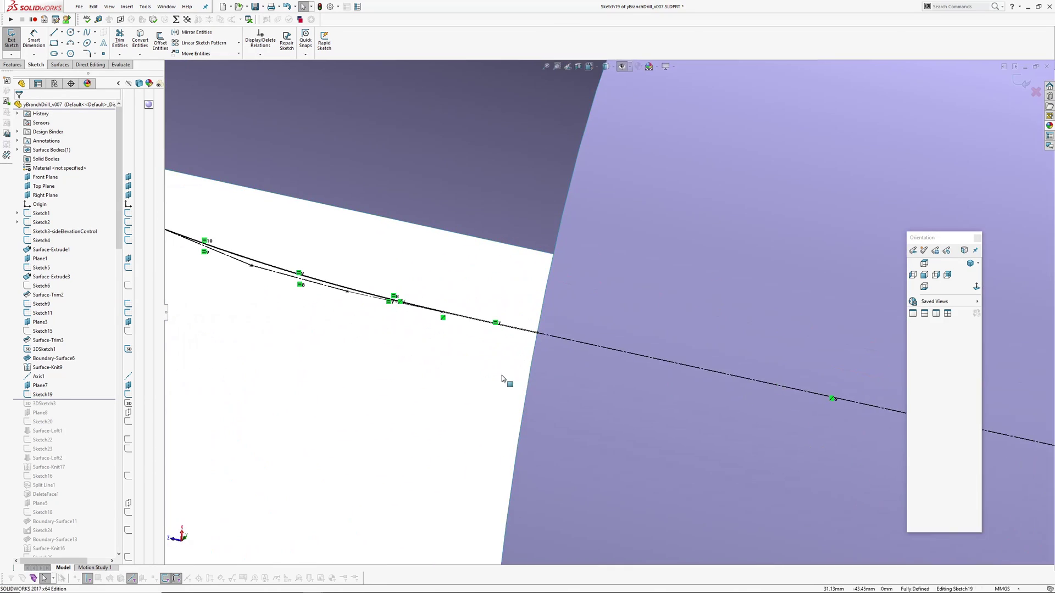
pyautogui.scroll(4, 536, 378)
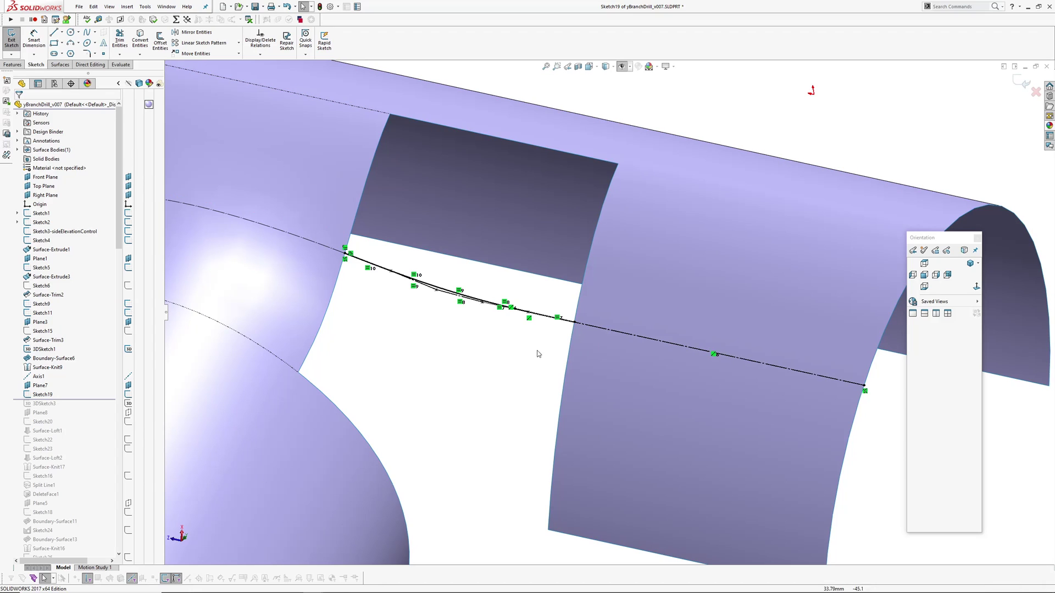
# Check the relations of the construction line on the barrel face at the style spline's end, and leave Sketch19.
pyautogui.click(616, 334)
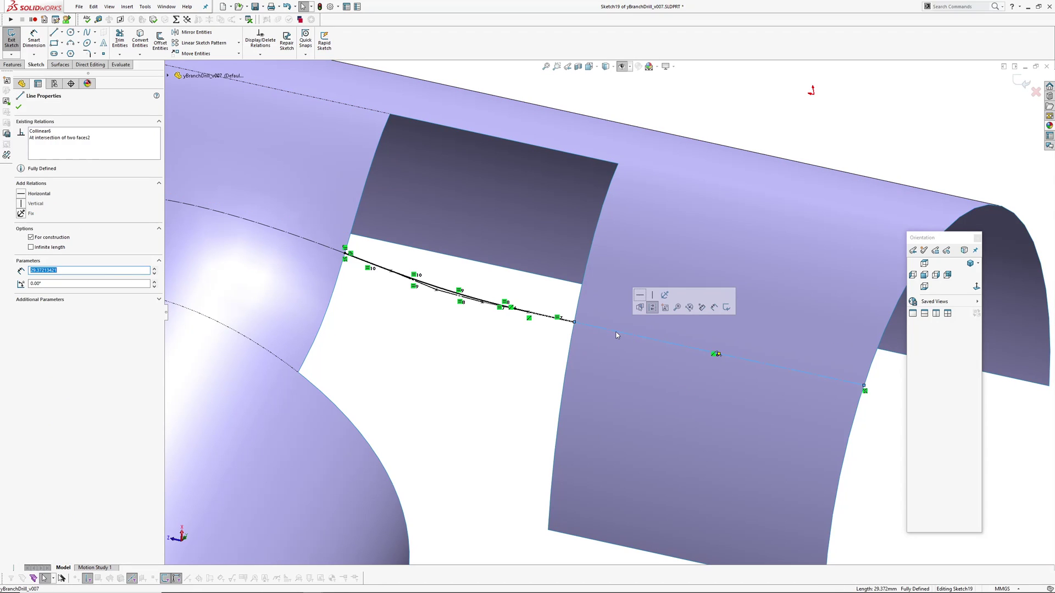
pyautogui.click(555, 341)
pyautogui.scroll(-3, 561, 336)
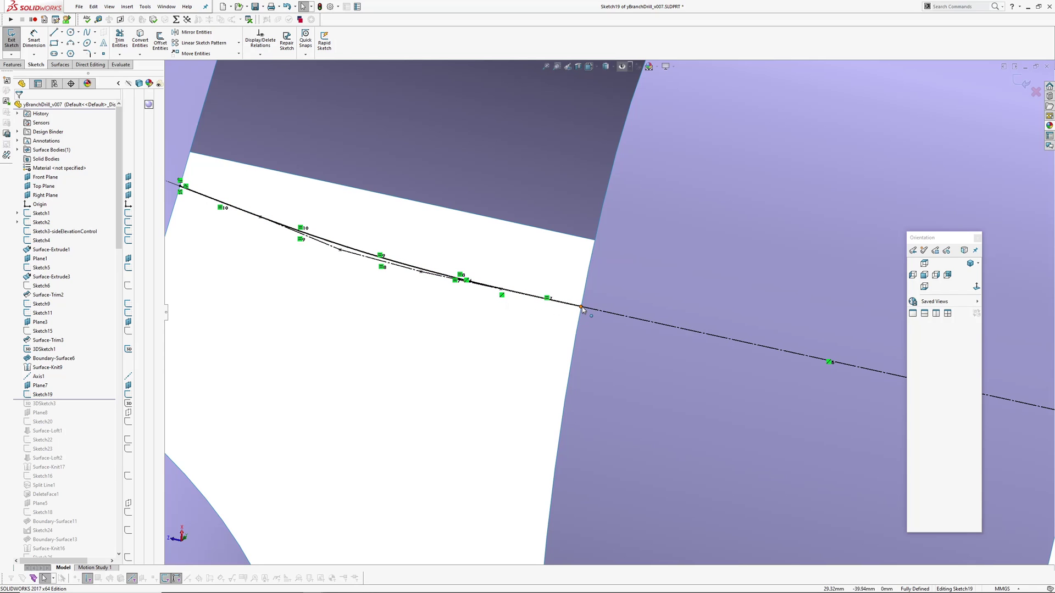
pyautogui.scroll(3, 523, 336)
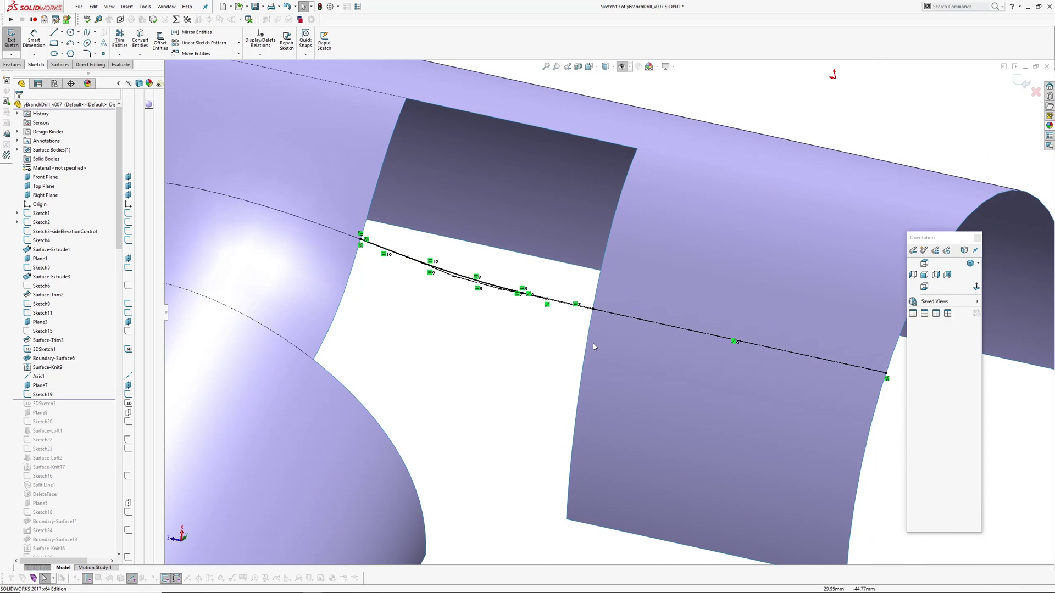
pyautogui.scroll(3, 537, 342)
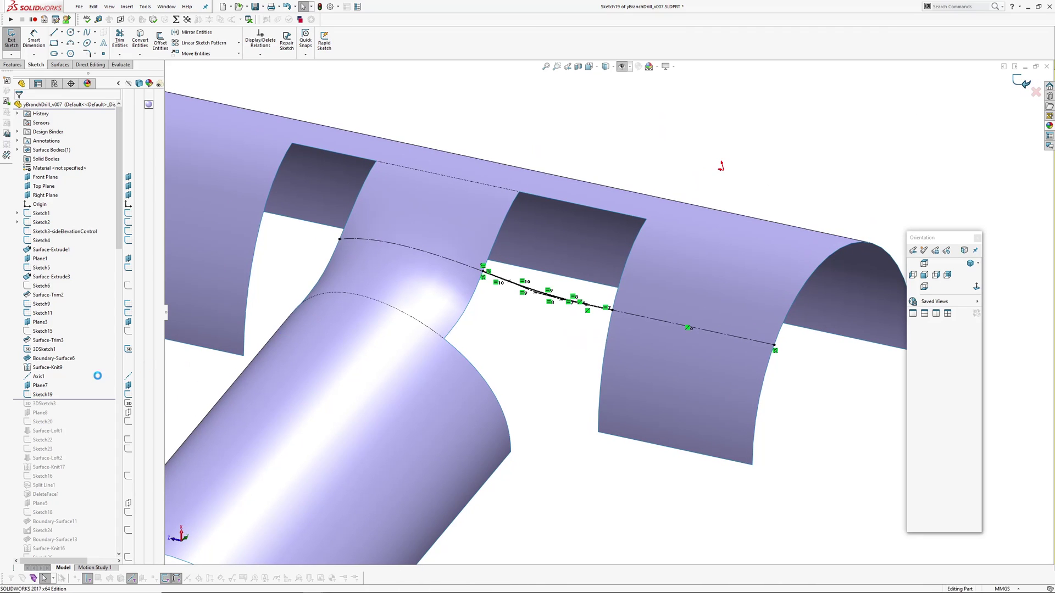
# Roll the history forward to 3DSketch3, inspect its line segments along the barrel cutout edge, and show the hidden sketches and axis.
pyautogui.click(76, 403)
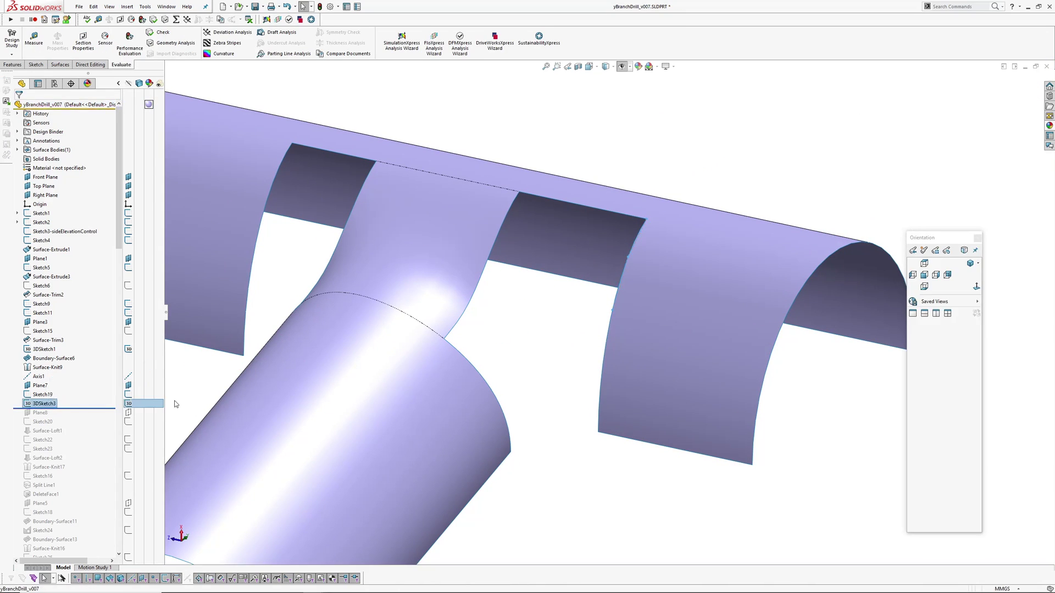
pyautogui.moveTo(560, 362); pyautogui.dragTo(652, 355, button='middle')
pyautogui.scroll(-4, 637, 327)
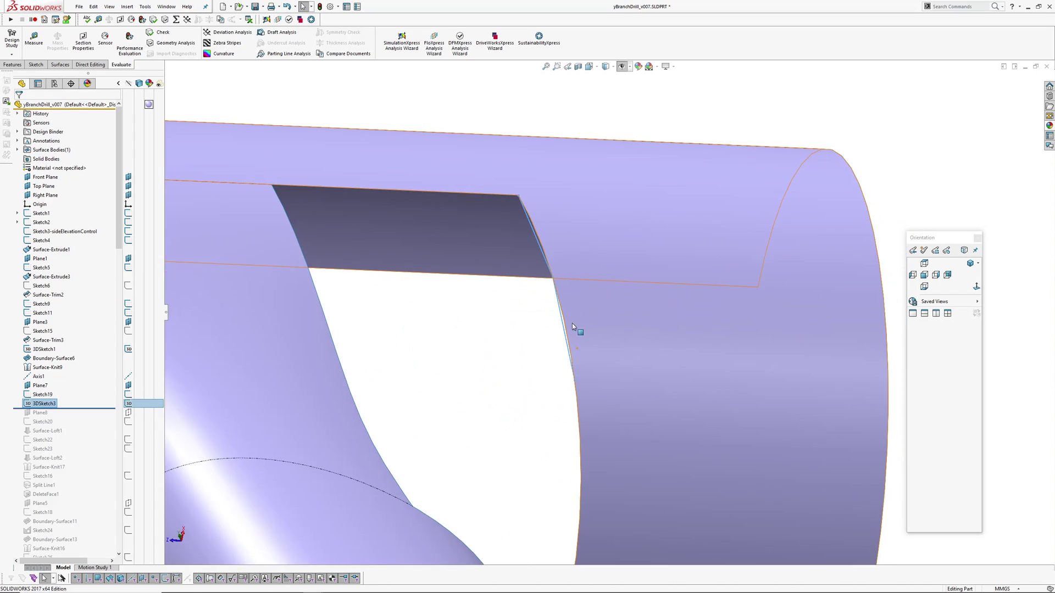
pyautogui.moveTo(571, 322); pyautogui.dragTo(601, 315, button='middle')
pyautogui.scroll(-4, 540, 293)
pyautogui.moveTo(539, 293); pyautogui.dragTo(553, 294, button='middle')
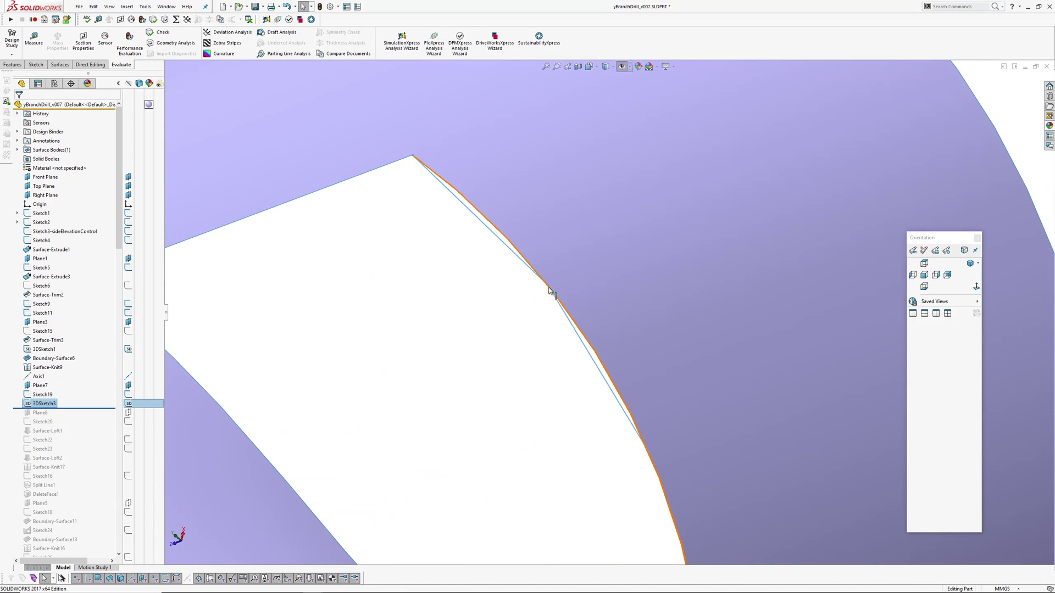
pyautogui.scroll(3, 571, 337)
pyautogui.press('h')
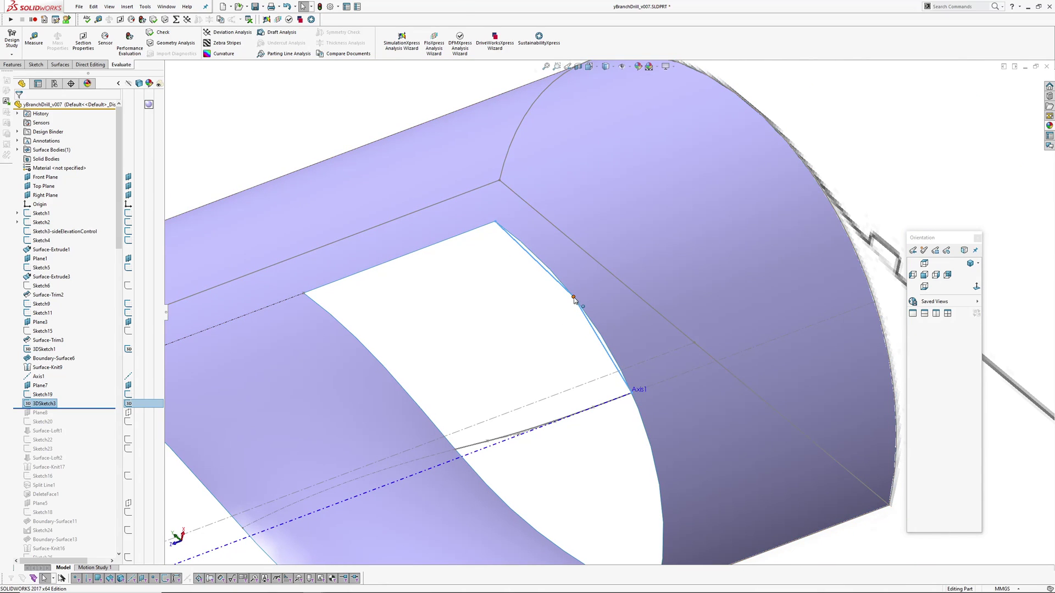
pyautogui.click(547, 319)
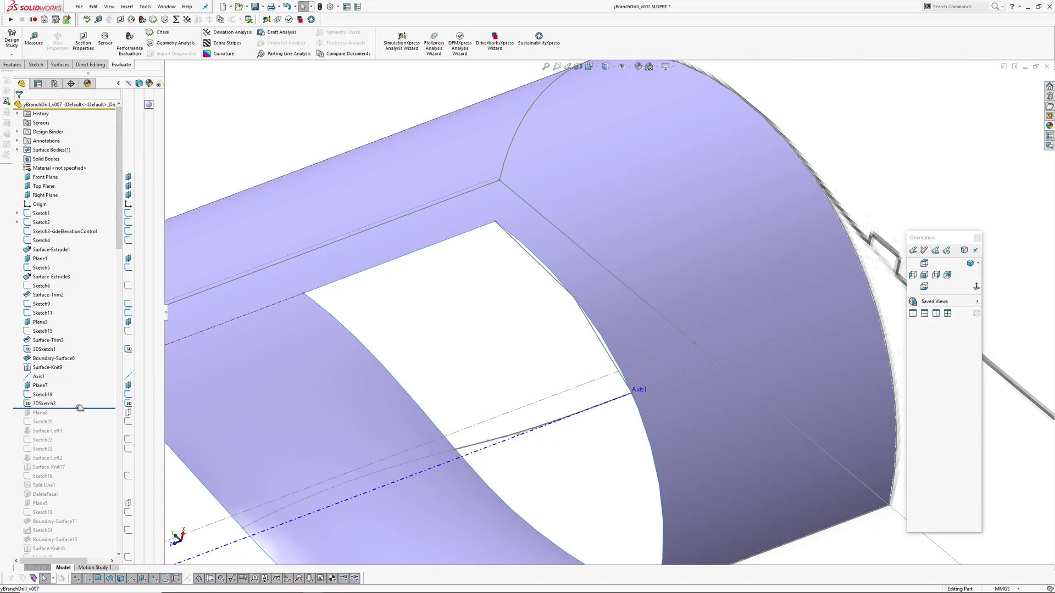
# Roll the history forward to include Plane8, hide the reference sketches and axis, and select Plane8 to inspect its position.
pyautogui.moveTo(79, 408); pyautogui.dragTo(75, 417)
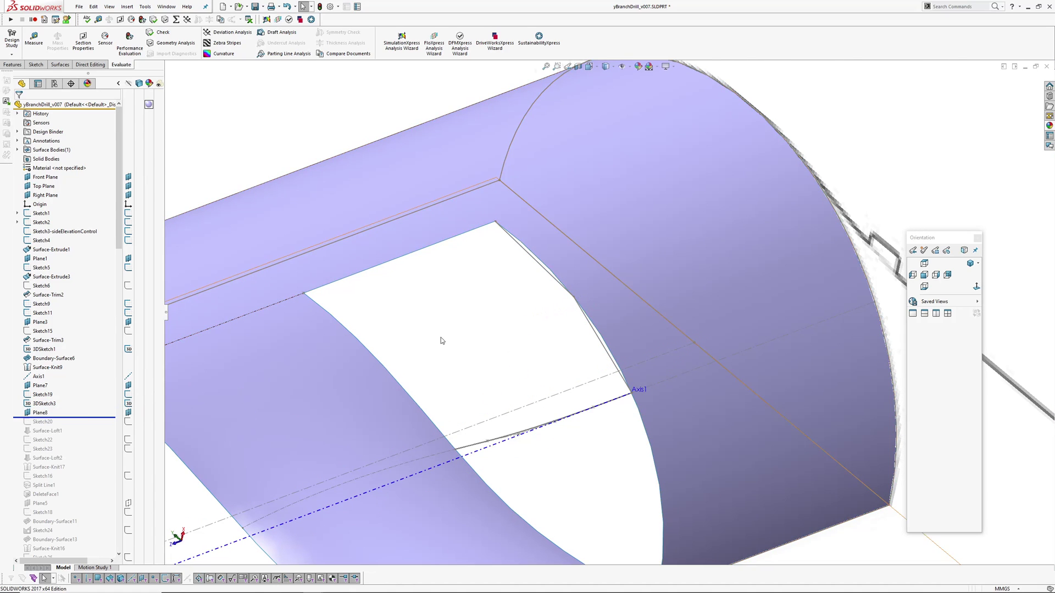
pyautogui.click(76, 409)
pyautogui.scroll(3, 571, 324)
pyautogui.moveTo(560, 332)
pyautogui.mouseDown(button='middle')
pyautogui.moveTo(523, 356)
pyautogui.moveTo(551, 351)
pyautogui.mouseUp(button='middle')
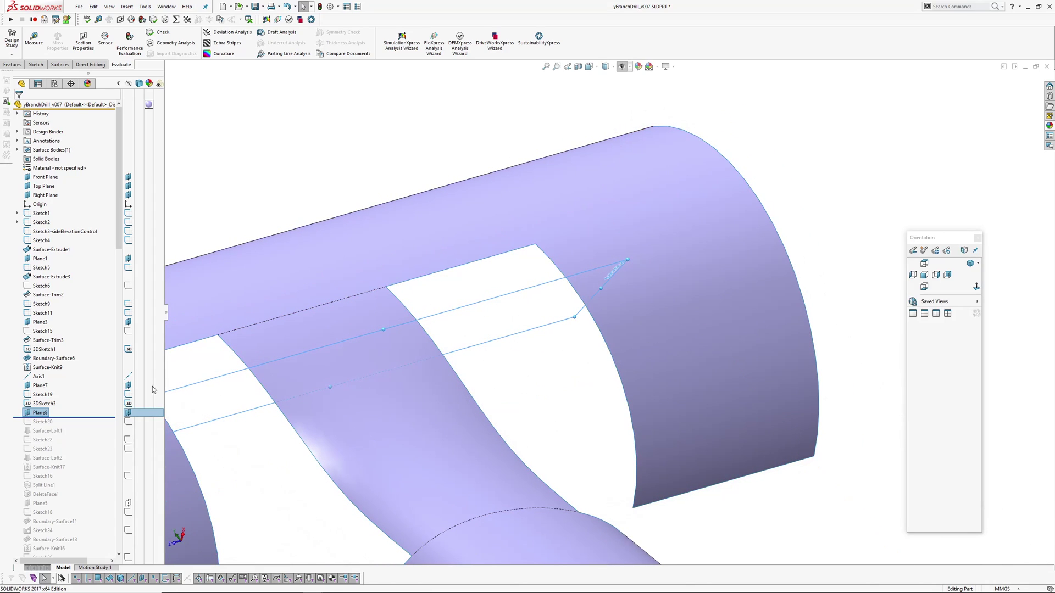
# Roll the history forward to include Sketch20, open it to check its style spline and construction curve relations, and leave the sketch.
pyautogui.moveTo(83, 418); pyautogui.dragTo(82, 426)
pyautogui.click(38, 423)
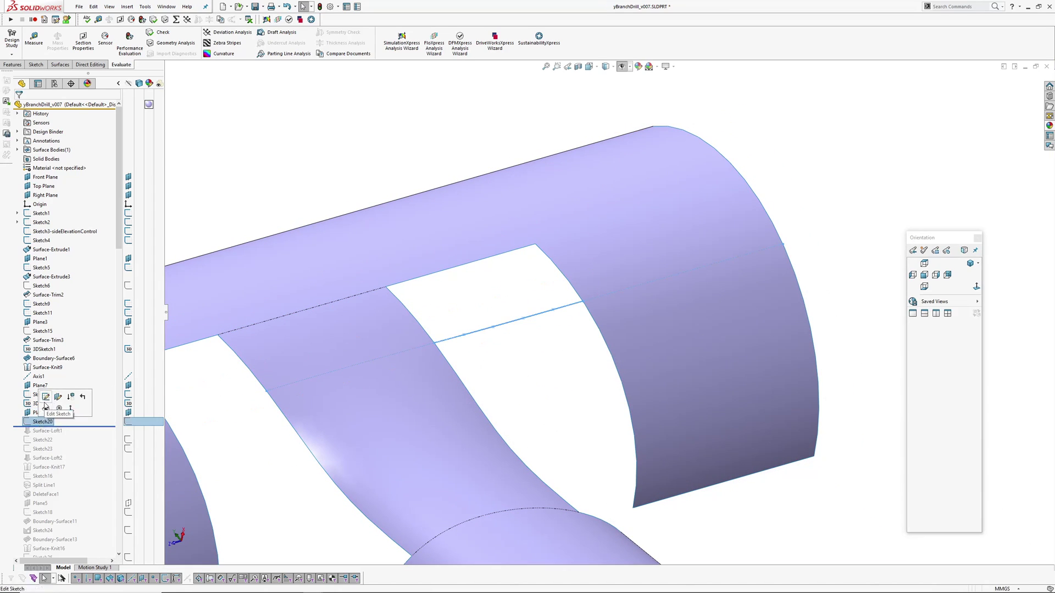
pyautogui.click(45, 403)
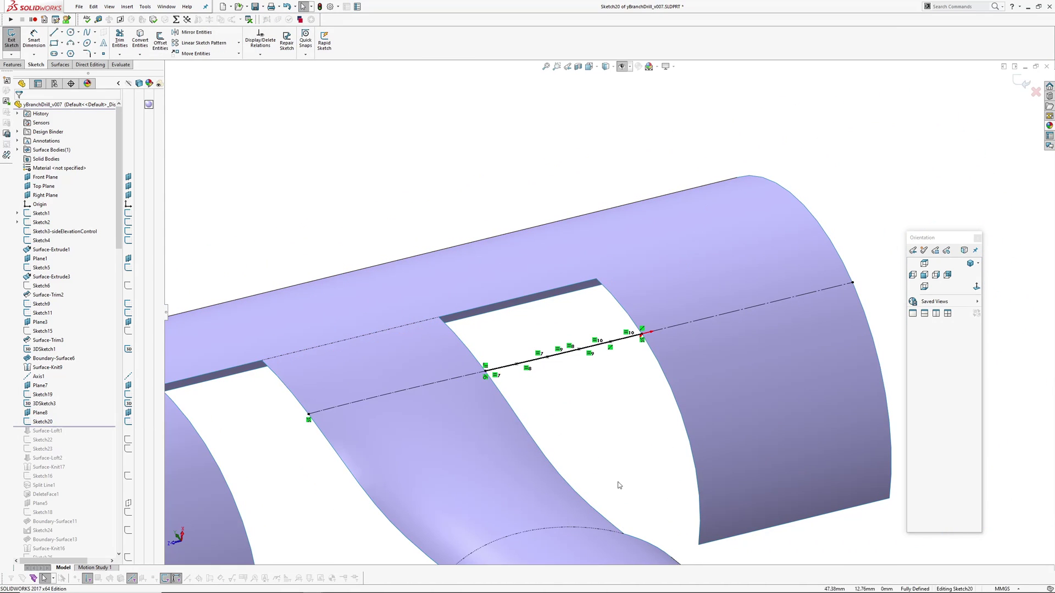
pyautogui.scroll(-3, 621, 425)
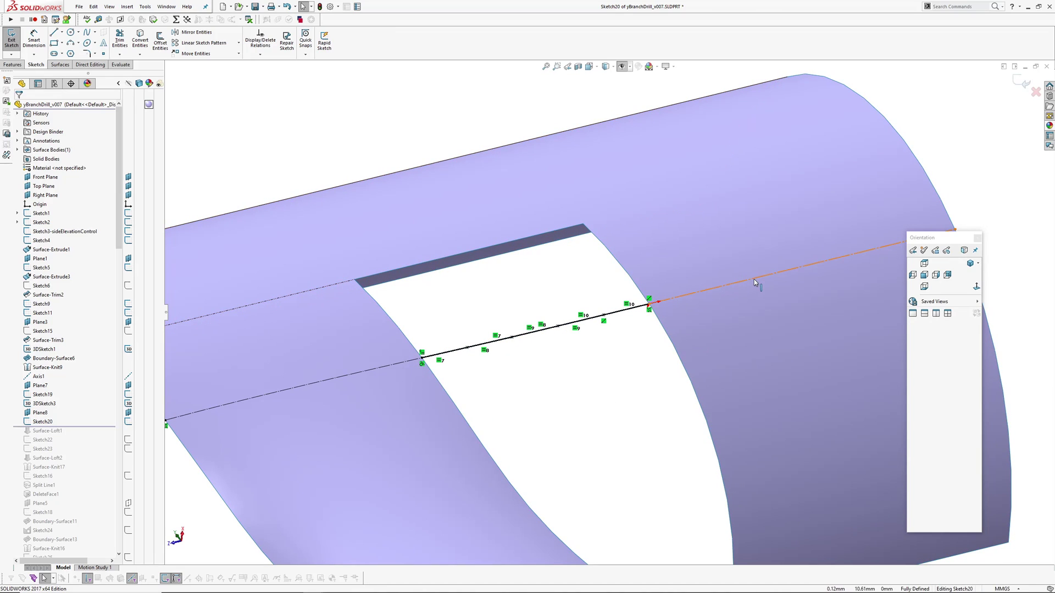
pyautogui.click(349, 376)
pyautogui.click(539, 408)
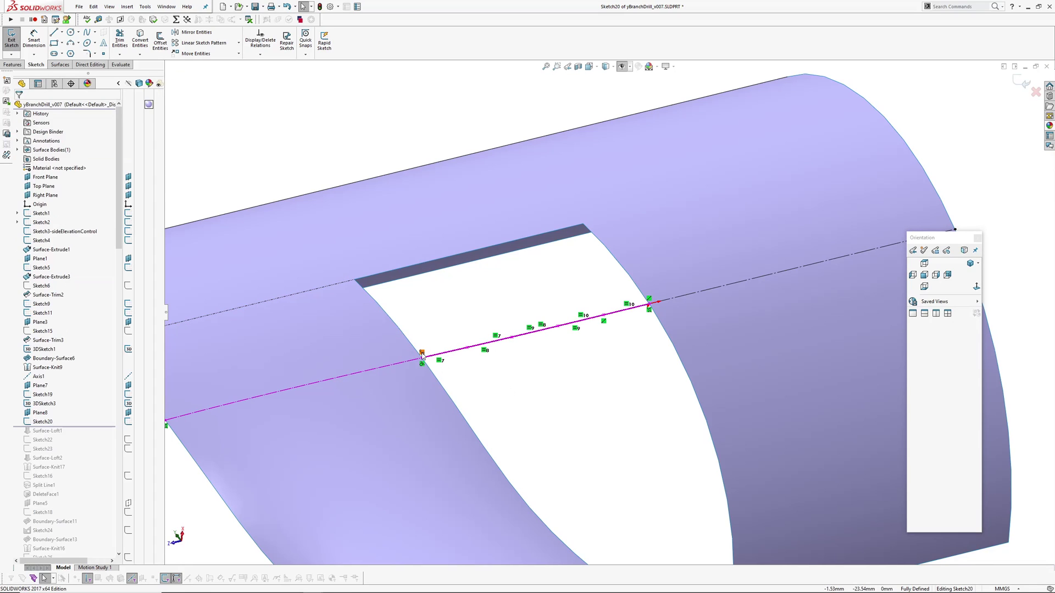
pyautogui.click(1017, 83)
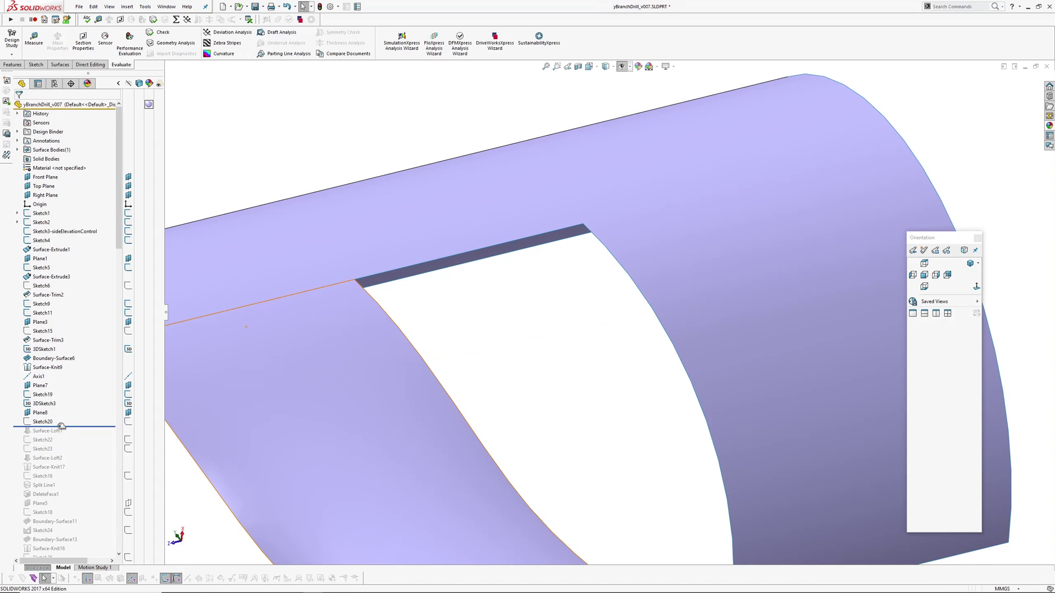
# Roll the history forward to include Surface-Loft1 and inspect the lofted patch between the bridge surface and the barrel.
pyautogui.moveTo(77, 426); pyautogui.dragTo(76, 436)
pyautogui.scroll(2, 559, 356)
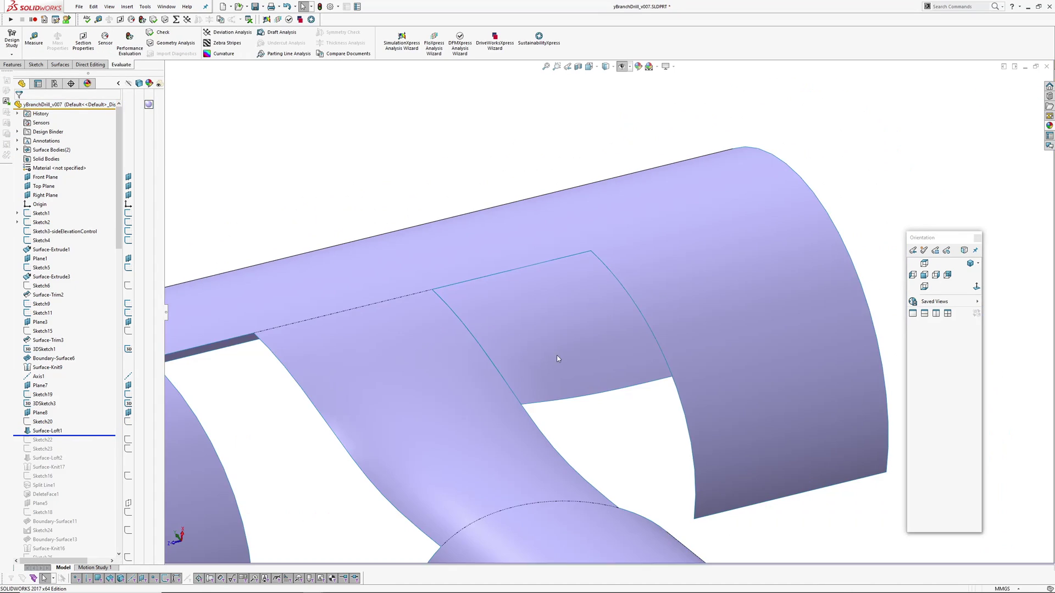
pyautogui.middleClick(561, 356)
pyautogui.moveTo(561, 356); pyautogui.dragTo(556, 398, button='middle')
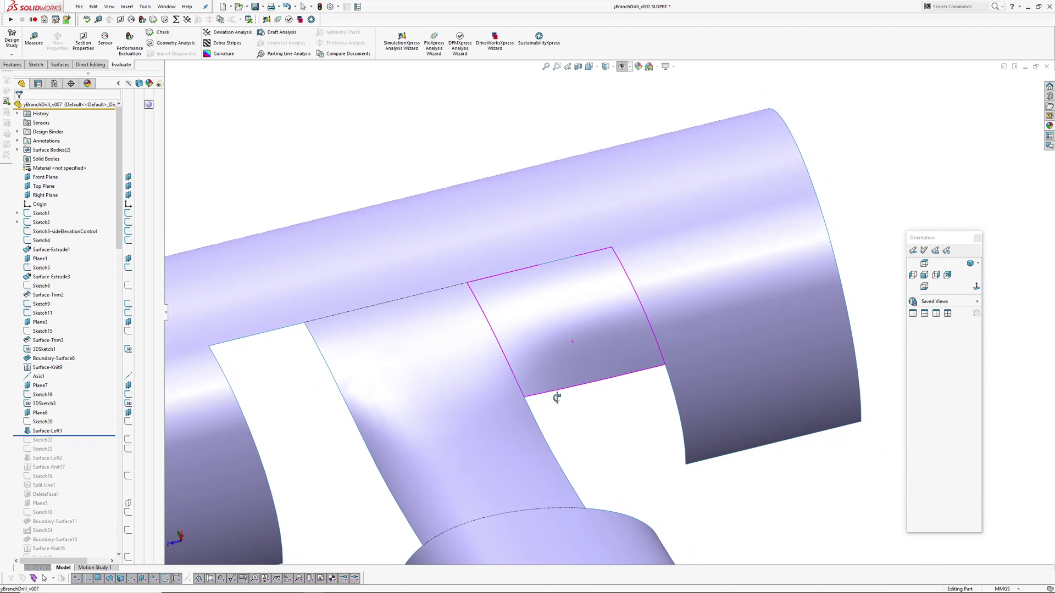
pyautogui.click(70, 430)
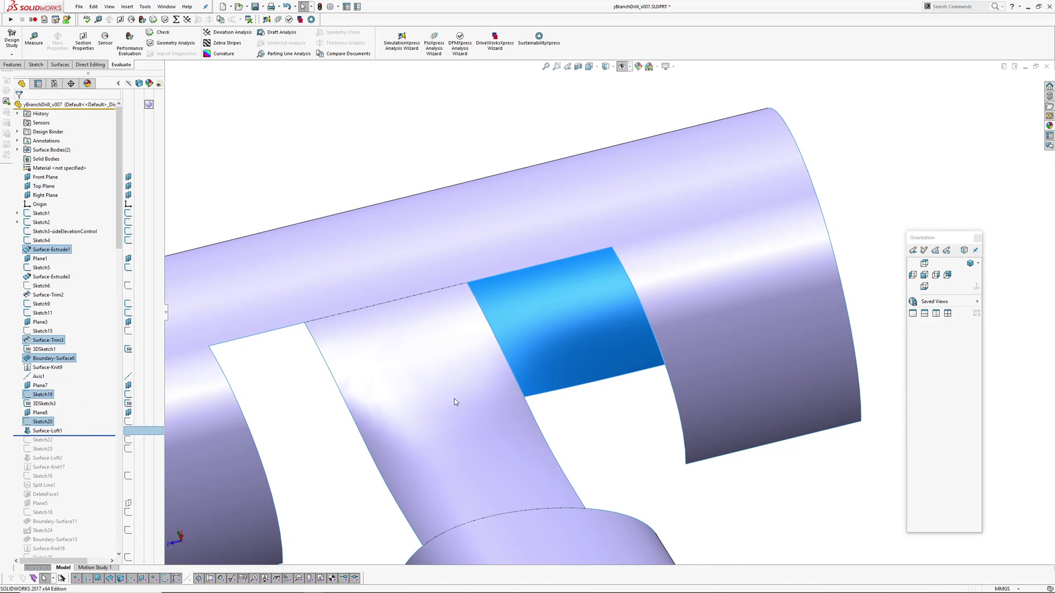
pyautogui.moveTo(594, 330)
pyautogui.mouseDown(button='middle')
pyautogui.moveTo(562, 329)
pyautogui.moveTo(604, 338)
pyautogui.mouseUp(button='middle')
# Review Surface-Loft1's two profiles, tangency constraints and guide curves, and close its definition.
pyautogui.click(58, 132)
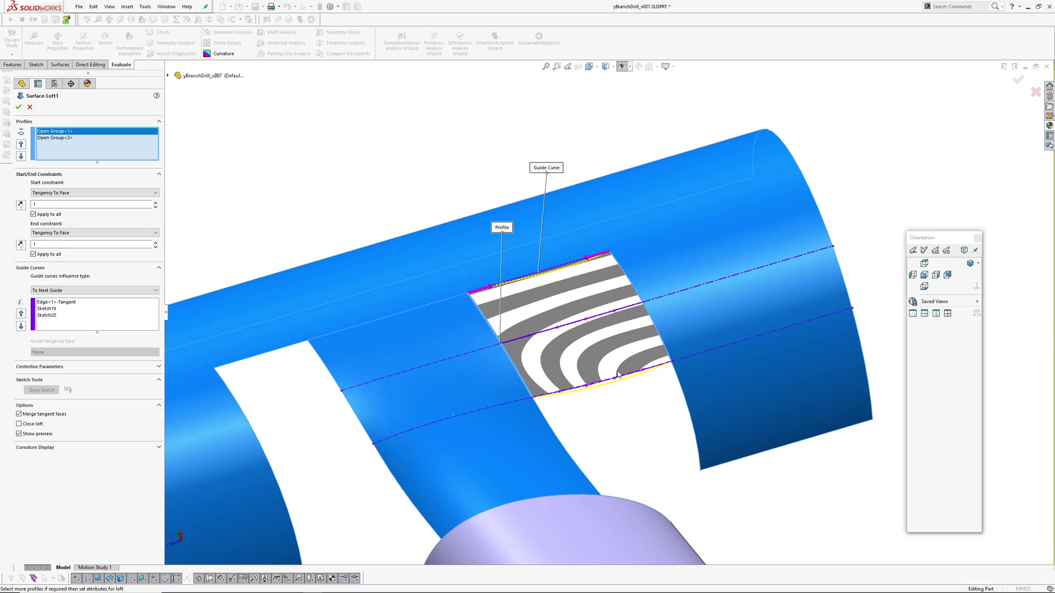
pyautogui.moveTo(640, 298); pyautogui.dragTo(629, 315, button='middle')
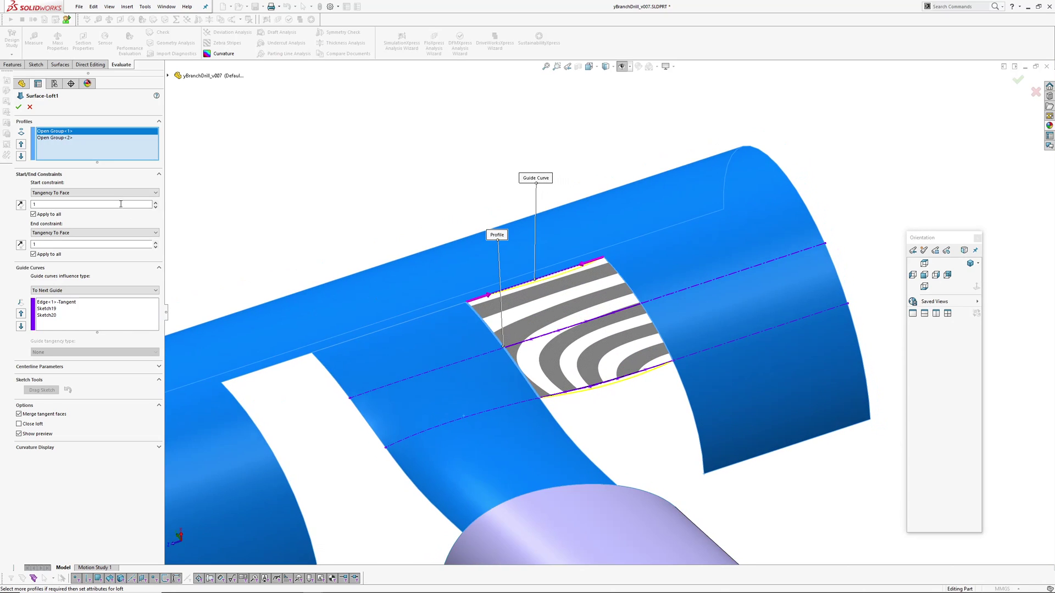
pyautogui.click(57, 139)
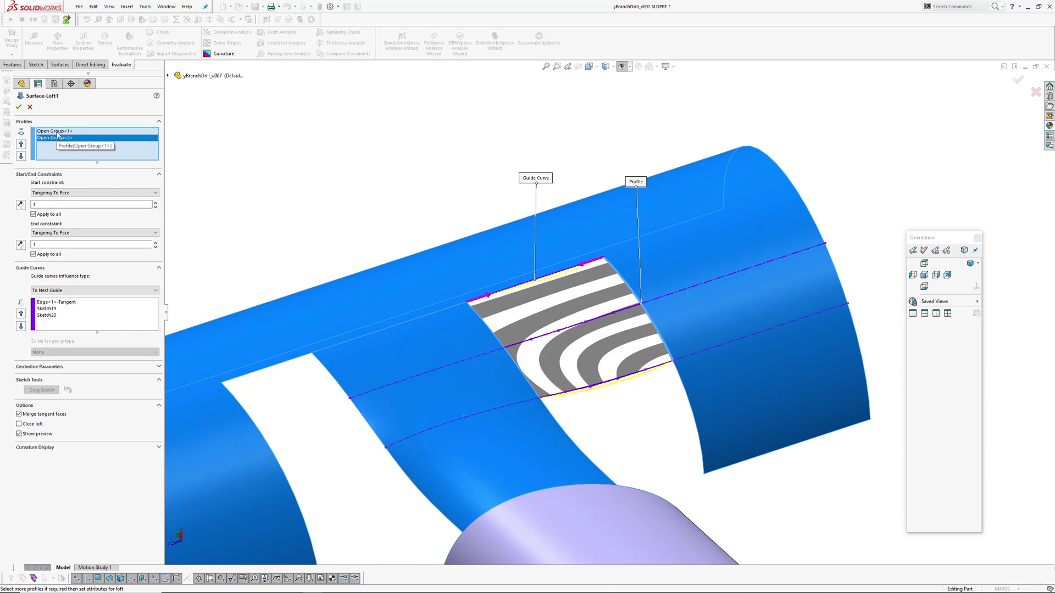
pyautogui.click(53, 131)
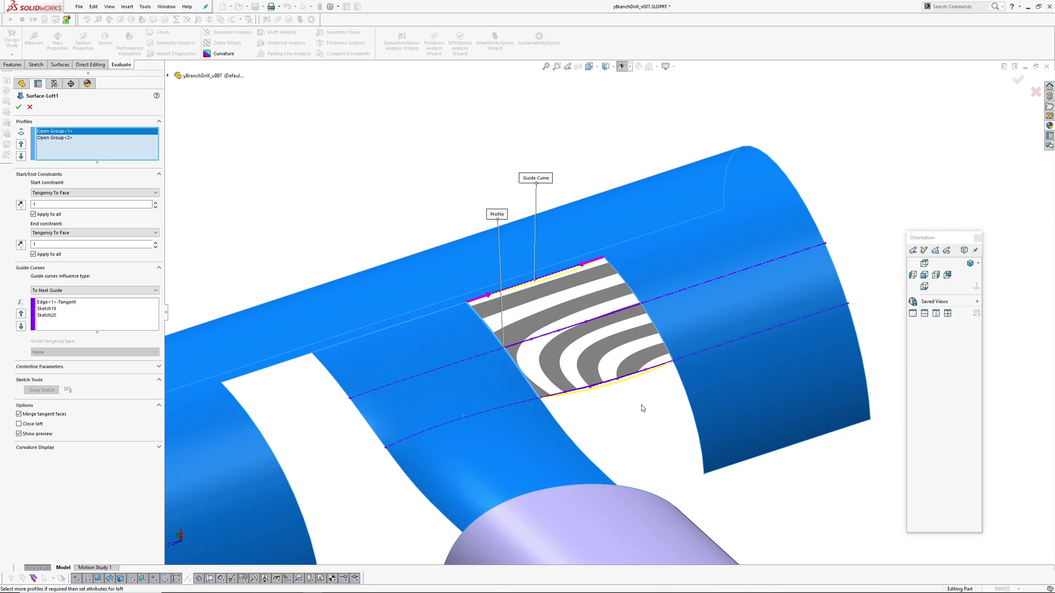
pyautogui.click(53, 302)
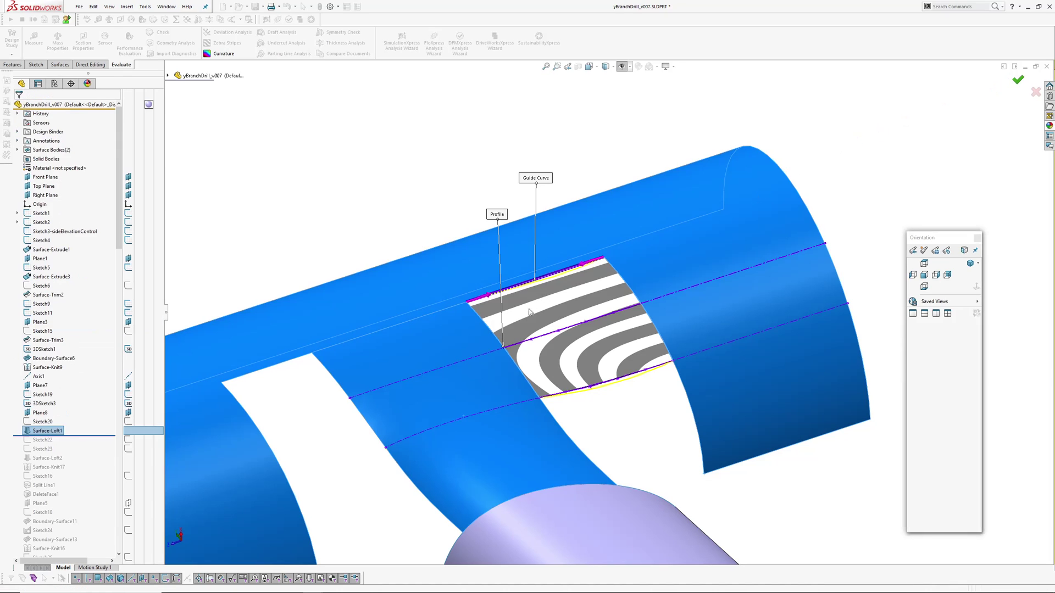
pyautogui.click(1016, 81)
# Roll the history forward through Surface-Loft2 on the opposite side of the bridge and on to Surface-Knit17.
pyautogui.moveTo(571, 330); pyautogui.dragTo(536, 400, button='middle')
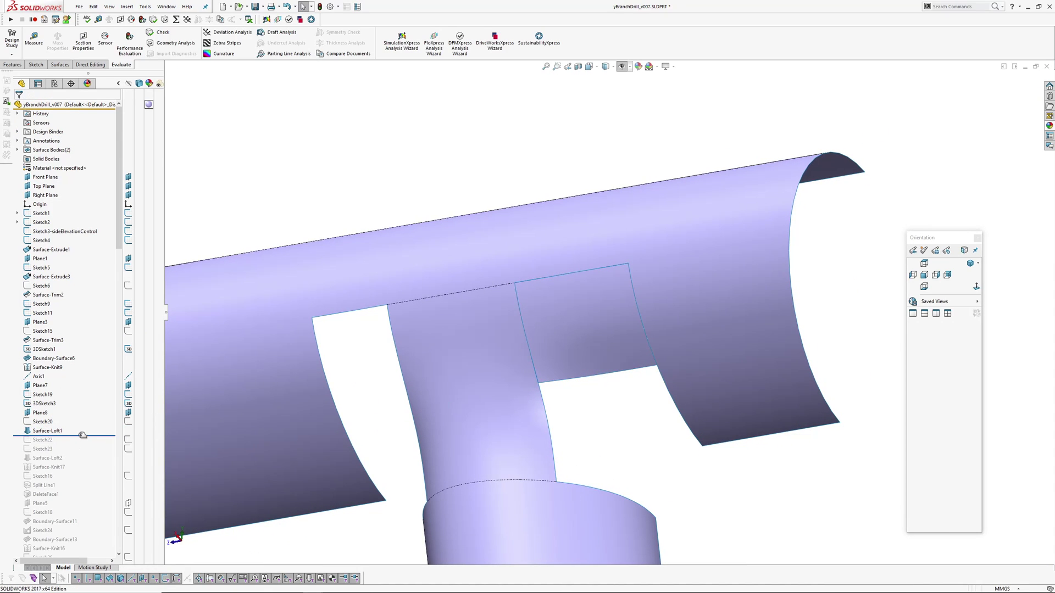
pyautogui.moveTo(83, 435); pyautogui.dragTo(83, 459)
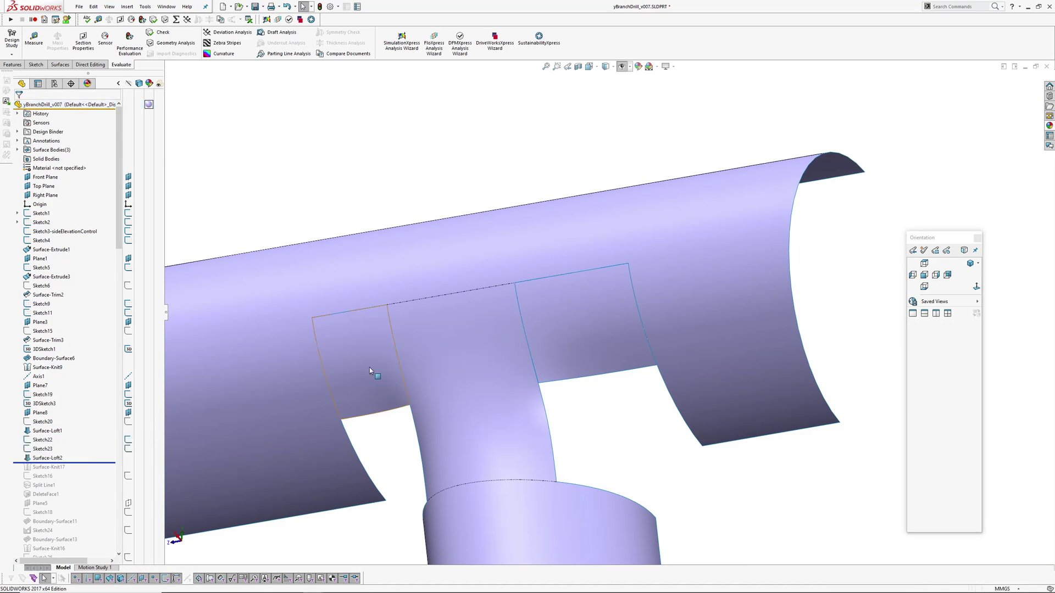
pyautogui.moveTo(361, 373)
pyautogui.mouseDown(button='middle')
pyautogui.moveTo(431, 325)
pyautogui.moveTo(354, 382)
pyautogui.mouseUp(button='middle')
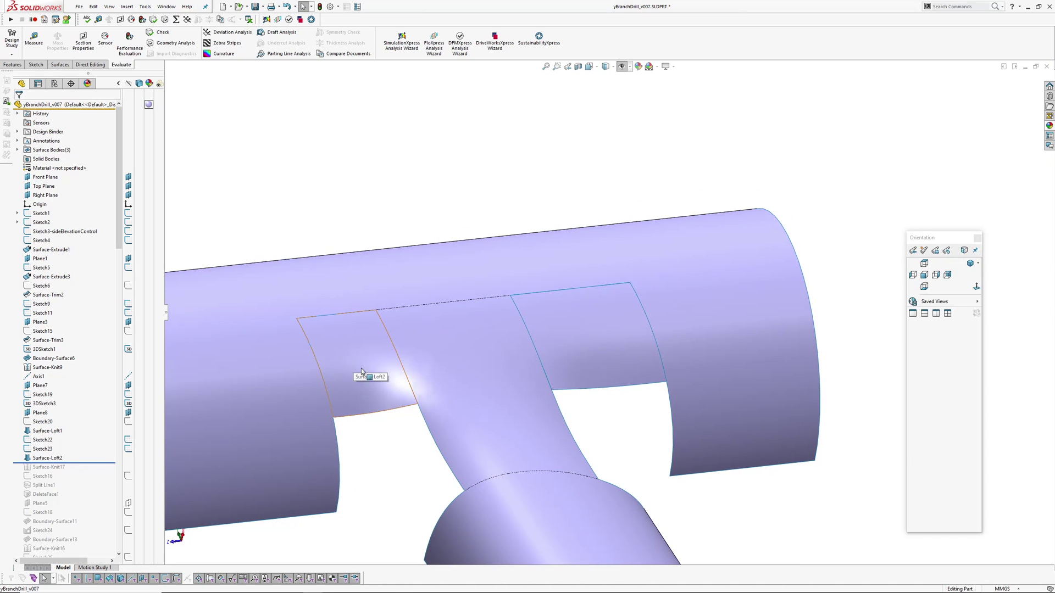
pyautogui.moveTo(88, 464); pyautogui.dragTo(88, 471)
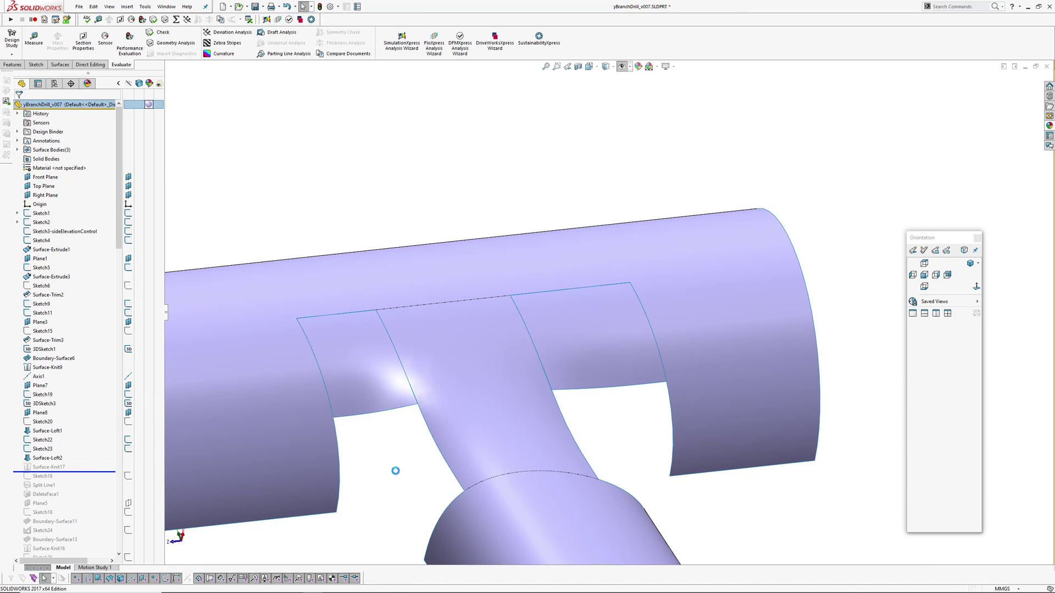
# Inspect the knitted barrel, bridge and loft surfaces from several angles, and highlight the faces joined by Surface-Knit17.
pyautogui.moveTo(629, 429); pyautogui.dragTo(612, 382, button='middle')
pyautogui.press('z')
pyautogui.press('Return')
pyautogui.moveTo(525, 403); pyautogui.dragTo(529, 305, button='middle')
pyautogui.scroll(-4, 456, 303)
pyautogui.keyDown('ctrl'); pyautogui.moveTo(456, 303); pyautogui.dragTo(593, 261, button='middle'); pyautogui.keyUp('ctrl')
pyautogui.scroll(3, 593, 260)
pyautogui.moveTo(538, 326); pyautogui.dragTo(497, 337, button='middle')
pyautogui.scroll(3, 597, 357)
pyautogui.moveTo(597, 358)
pyautogui.mouseDown(button='middle')
pyautogui.moveTo(559, 424)
pyautogui.moveTo(529, 391)
pyautogui.moveTo(558, 263)
pyautogui.moveTo(636, 330)
pyautogui.moveTo(581, 353)
pyautogui.moveTo(647, 350)
pyautogui.moveTo(549, 335)
pyautogui.moveTo(624, 309)
pyautogui.moveTo(586, 296)
pyautogui.moveTo(559, 355)
pyautogui.moveTo(684, 291)
pyautogui.mouseUp(button='middle')
pyautogui.press('z')
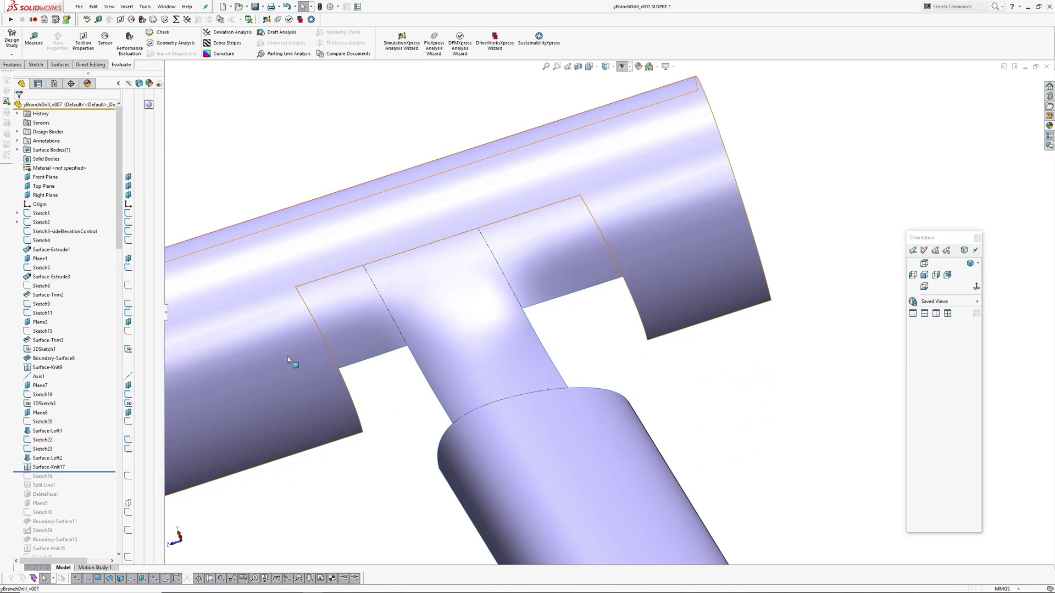
pyautogui.click(45, 470)
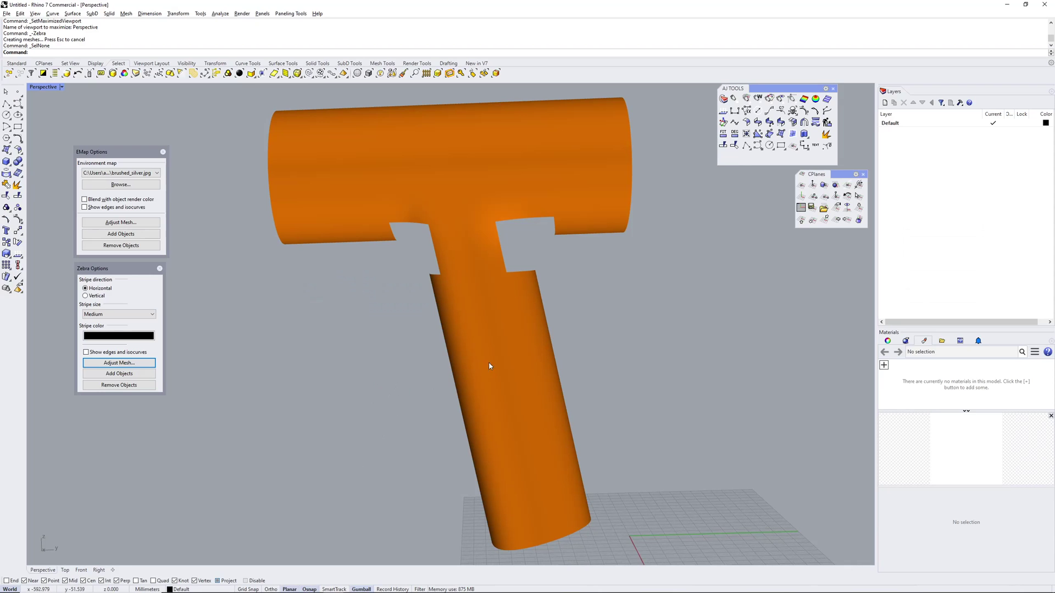
# Switch to Rhino and flip the direction of the drill polysurface so the zebra analysis covers its outer side.
pyautogui.click(497, 361)
pyautogui.press('Return')
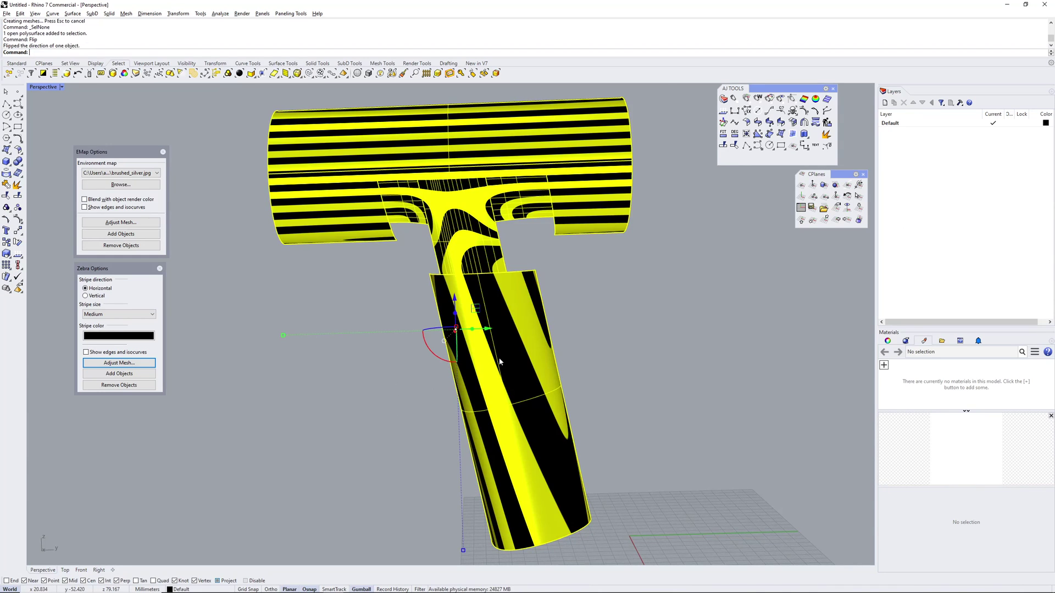
pyautogui.click(322, 331)
# Examine the flow of the zebra stripes across the lofted blends and bridge from several angles.
pyautogui.scroll(3, 468, 257)
pyautogui.moveTo(468, 257); pyautogui.dragTo(361, 304, button='right')
pyautogui.scroll(5, 589, 299)
pyautogui.moveTo(589, 298); pyautogui.dragTo(635, 327, button='right')
pyautogui.scroll(3, 635, 328)
pyautogui.scroll(-5, 486, 308)
pyautogui.moveTo(542, 287); pyautogui.dragTo(487, 310, button='right')
pyautogui.scroll(-4, 487, 311)
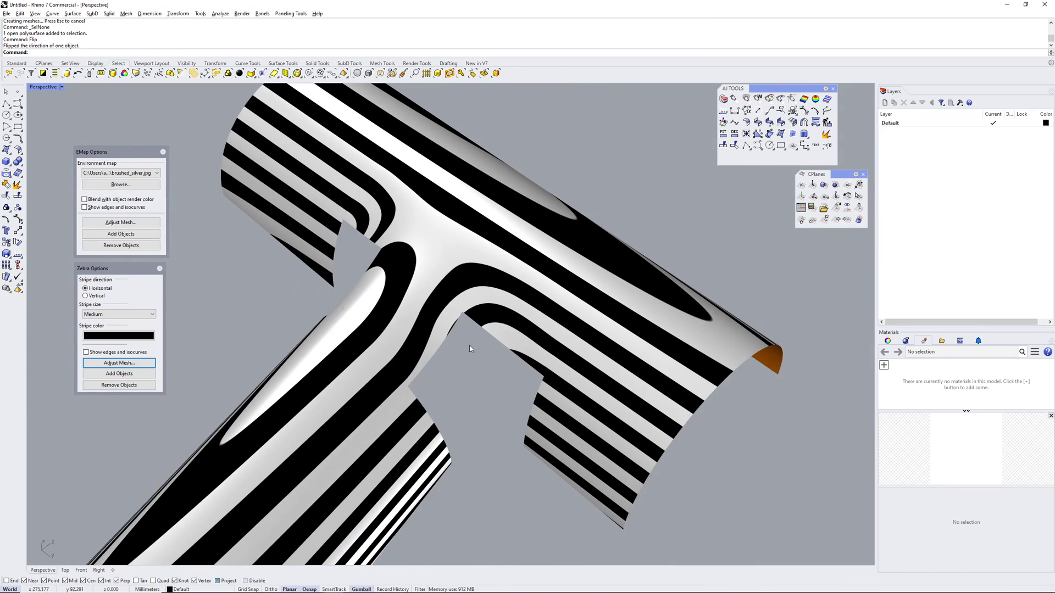
# Add the polysurface to the environment map analysis, inspect its reflections around the blends, and switch back to SOLIDWORKS.
pyautogui.click(106, 238)
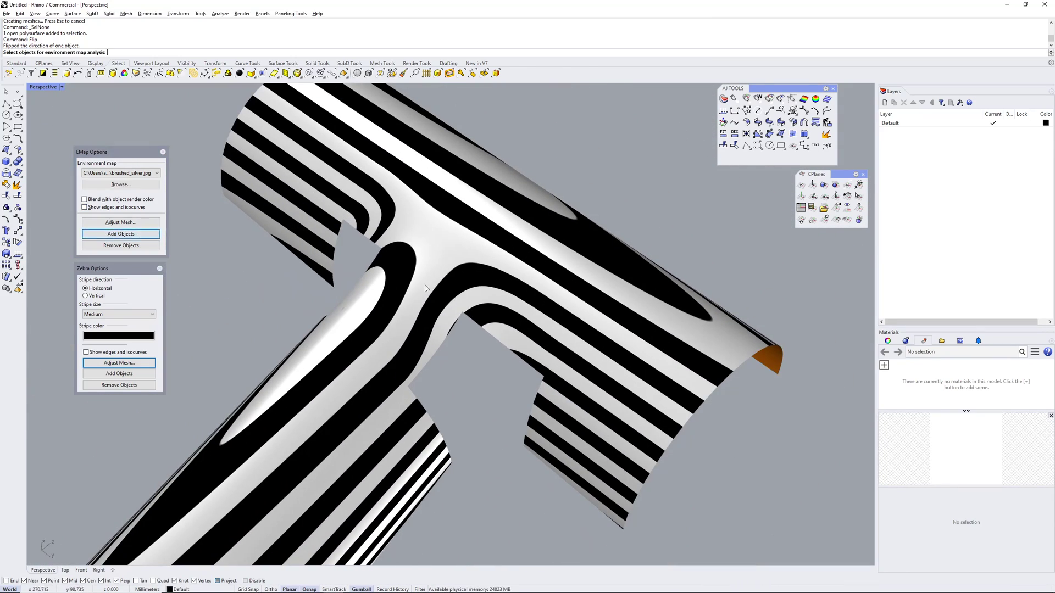
pyautogui.click(424, 287)
pyautogui.rightClick(424, 286)
pyautogui.moveTo(478, 376)
pyautogui.mouseDown(button='right')
pyautogui.moveTo(478, 337)
pyautogui.moveTo(533, 330)
pyautogui.moveTo(459, 282)
pyautogui.moveTo(480, 275)
pyautogui.moveTo(440, 263)
pyautogui.moveTo(437, 295)
pyautogui.moveTo(462, 280)
pyautogui.moveTo(488, 312)
pyautogui.mouseUp(button='right')
pyautogui.scroll(-3, 490, 312)
pyautogui.hotkey('alt', 'Tab')
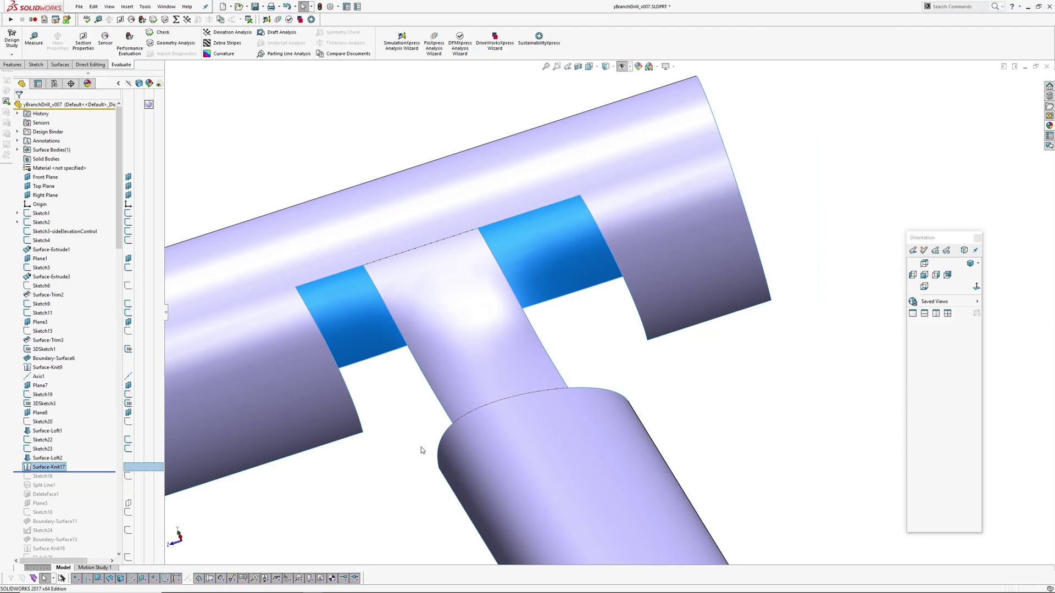
# Roll the history forward to include Sketch16 and inspect its two curves across the bridge and loft surfaces.
pyautogui.click(421, 447)
pyautogui.scroll(1, 431, 364)
pyautogui.keyDown('ctrl'); pyautogui.moveTo(434, 363); pyautogui.dragTo(527, 358, button='middle'); pyautogui.keyUp('ctrl')
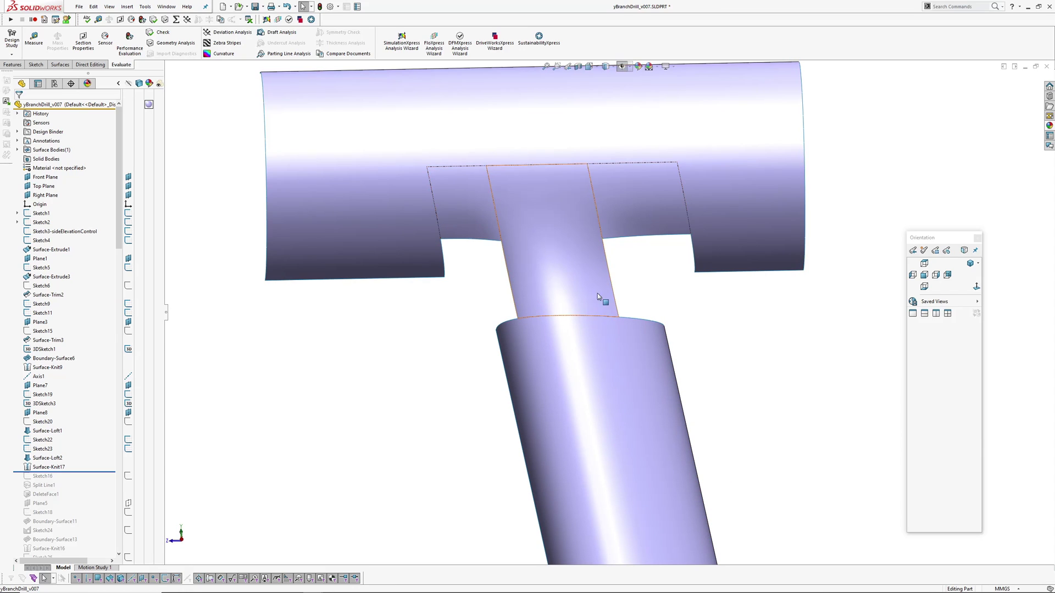
pyautogui.moveTo(598, 288); pyautogui.dragTo(702, 323, button='middle')
pyautogui.moveTo(594, 319); pyautogui.dragTo(661, 337, button='middle')
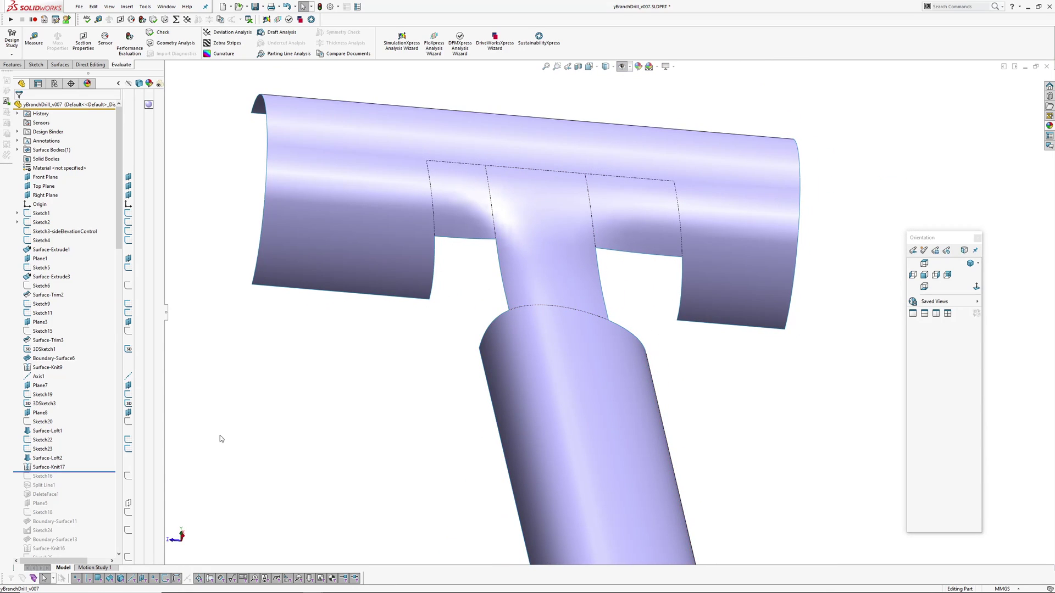
pyautogui.scroll(-3, 28, 497)
pyautogui.moveTo(83, 389); pyautogui.dragTo(84, 399)
pyautogui.click(41, 394)
pyautogui.moveTo(405, 327)
pyautogui.mouseDown(button='middle')
pyautogui.moveTo(609, 361)
pyautogui.moveTo(622, 368)
pyautogui.moveTo(617, 382)
pyautogui.mouseUp(button='middle')
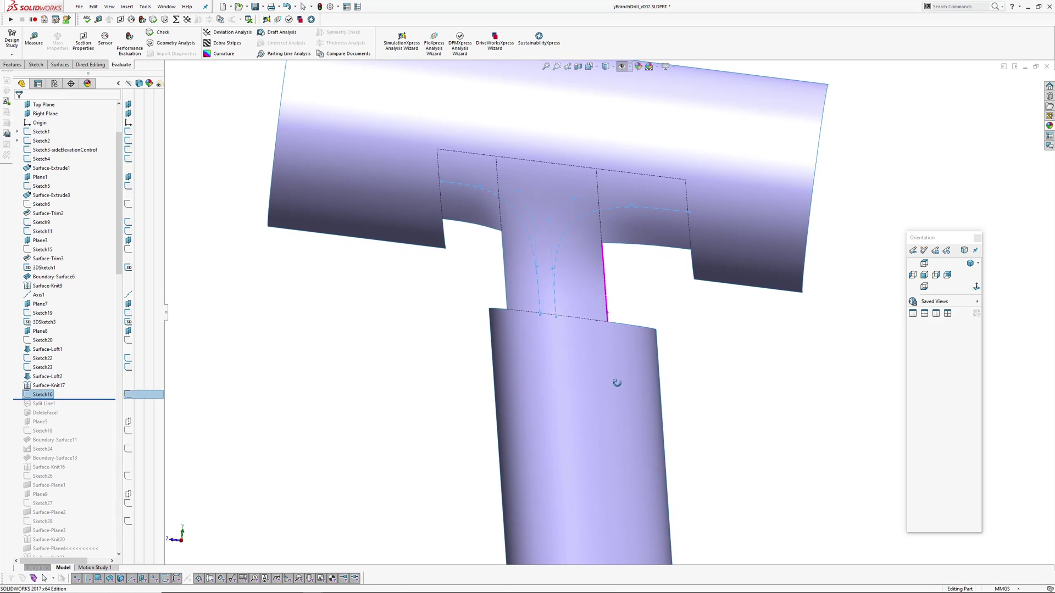
# Roll the history forward to include Split Line1, and show Sketch16's dimensions to review its two curves.
pyautogui.click(375, 361)
pyautogui.moveTo(67, 400); pyautogui.dragTo(49, 403)
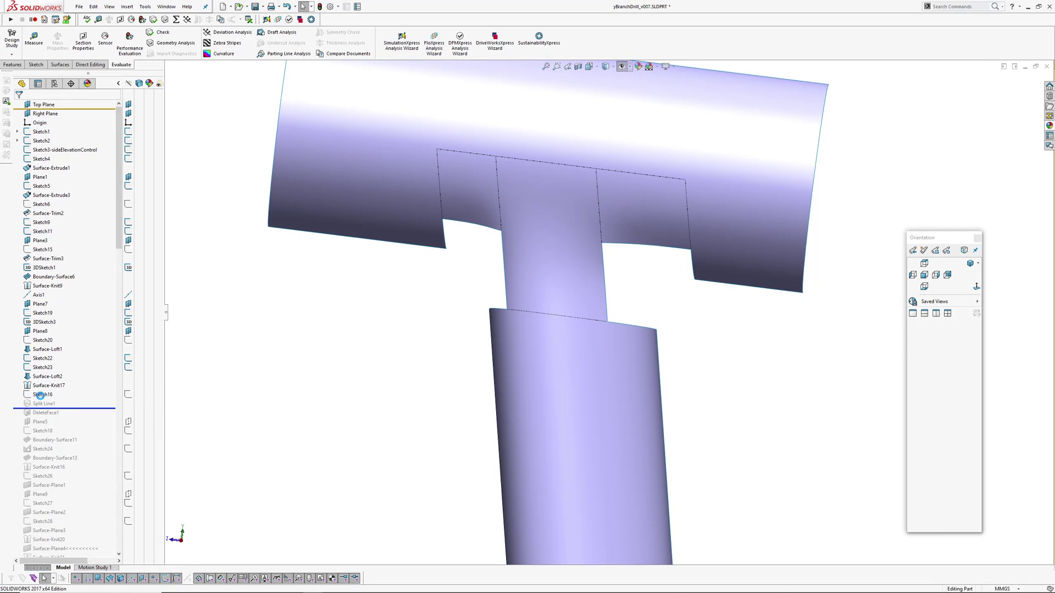
pyautogui.doubleClick(42, 394)
pyautogui.moveTo(589, 299)
pyautogui.mouseDown(button='middle')
pyautogui.moveTo(654, 281)
pyautogui.moveTo(633, 295)
pyautogui.mouseUp(button='middle')
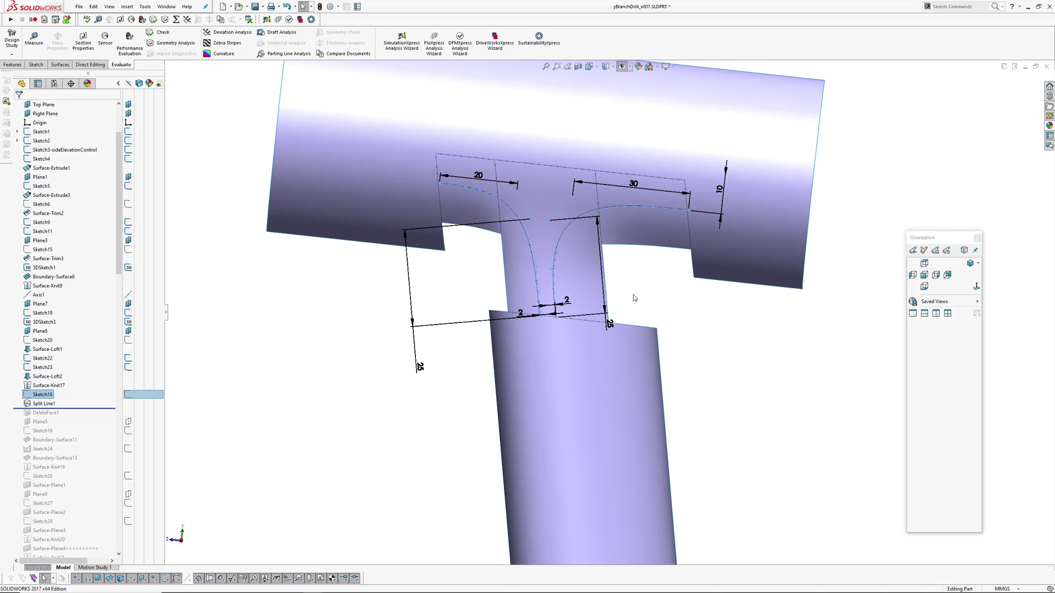
pyautogui.scroll(-2, 663, 237)
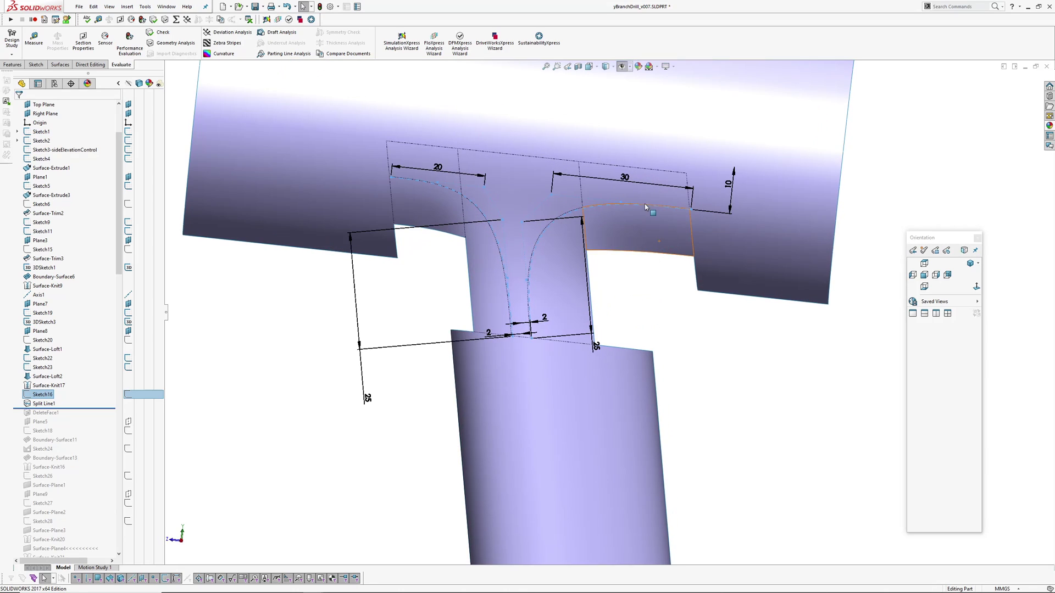
pyautogui.click(720, 366)
# Roll the history forward through DeleteFace1 and Plane5 to Sketch18, and view the trimmed bridge opening from the side.
pyautogui.scroll(1, 717, 367)
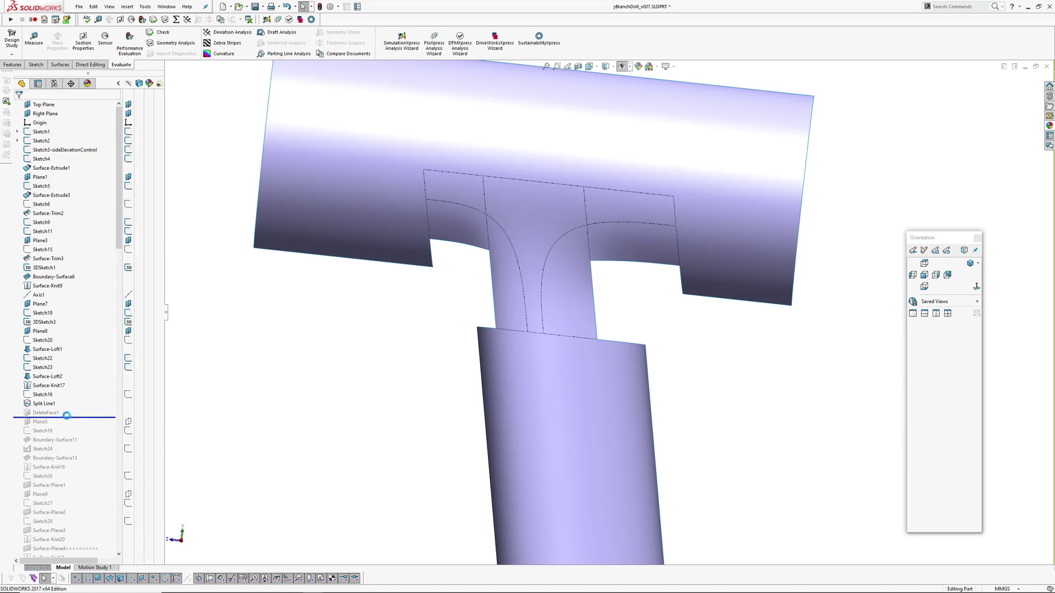
pyautogui.moveTo(69, 418); pyautogui.dragTo(73, 427)
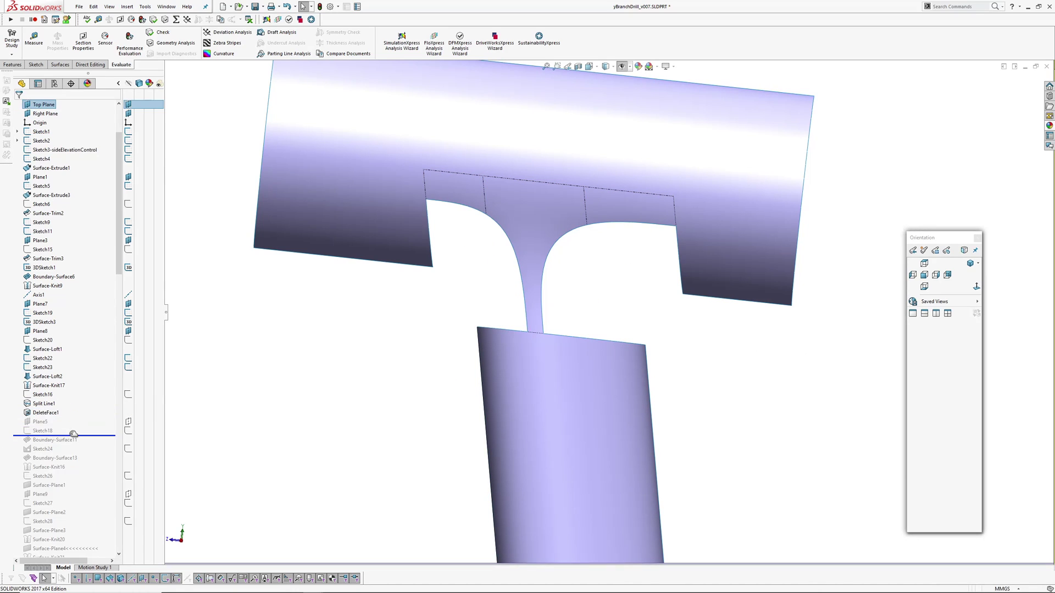
pyautogui.click(36, 424)
pyautogui.moveTo(495, 332); pyautogui.dragTo(627, 228, button='middle')
pyautogui.click(330, 257)
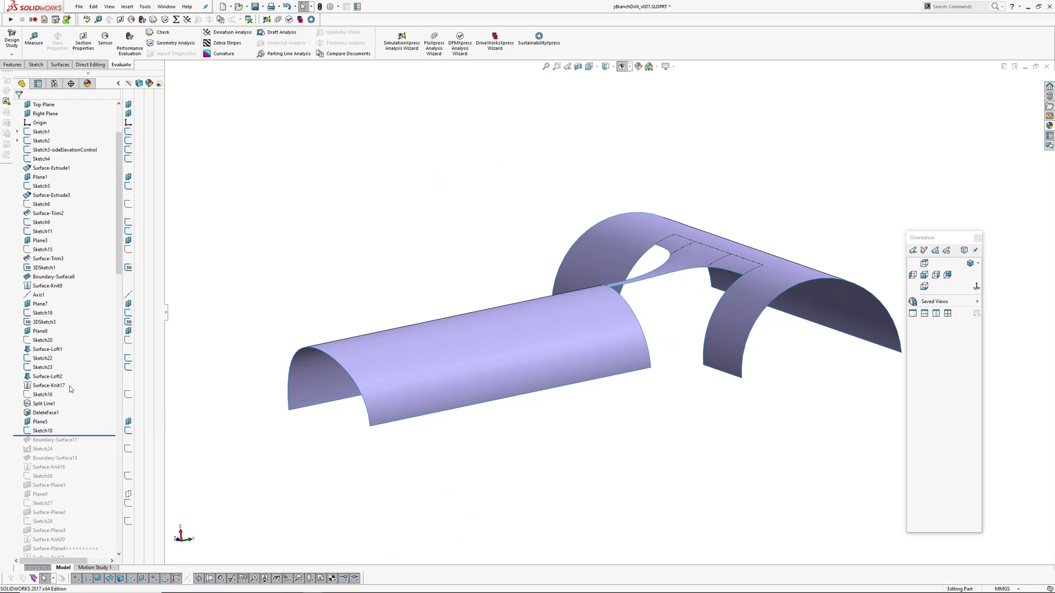
# Examine the position of Plane5 relative to the barrel and handle openings, and clear the selection.
pyautogui.click(40, 424)
pyautogui.scroll(-3, 657, 349)
pyautogui.moveTo(656, 348)
pyautogui.mouseDown(button='middle')
pyautogui.moveTo(671, 306)
pyautogui.moveTo(666, 334)
pyautogui.mouseUp(button='middle')
pyautogui.scroll(2, 627, 311)
pyautogui.moveTo(591, 292); pyautogui.dragTo(643, 357, button='middle')
pyautogui.scroll(3, 643, 360)
pyautogui.scroll(-4, 646, 363)
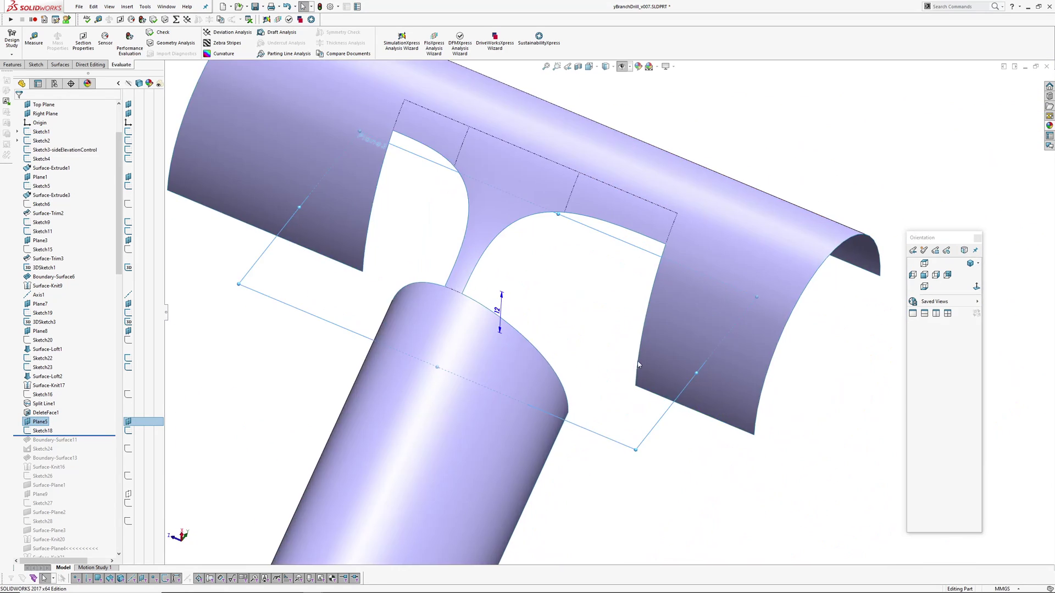
pyautogui.click(95, 446)
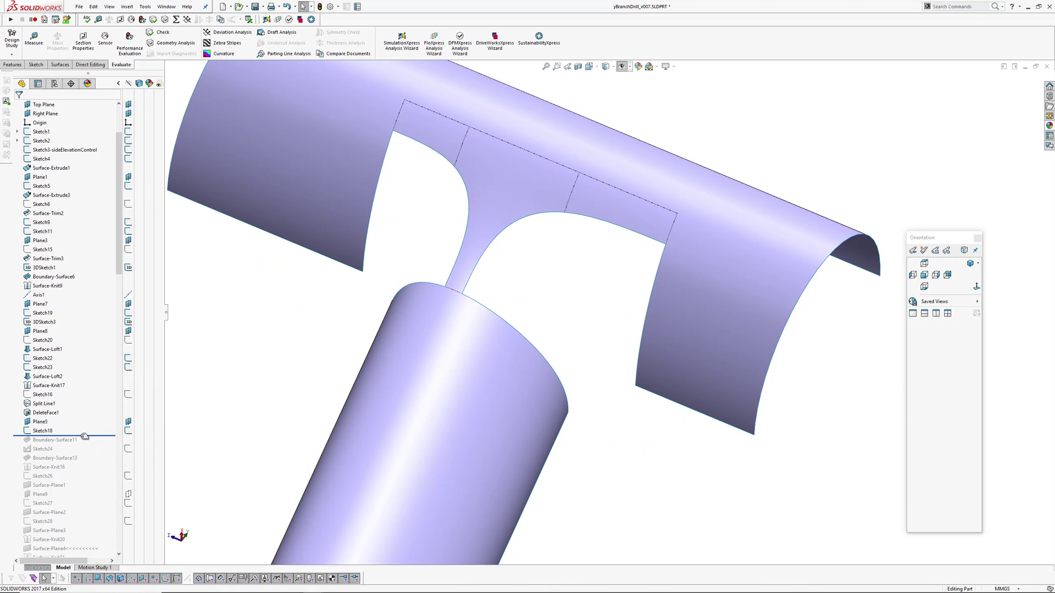
# Roll the history forward to include Boundary-Surface11, open Sketch18 for editing, and inspect the construction lines along the handle and barrel.
pyautogui.moveTo(37, 433); pyautogui.dragTo(37, 444)
pyautogui.click(43, 430)
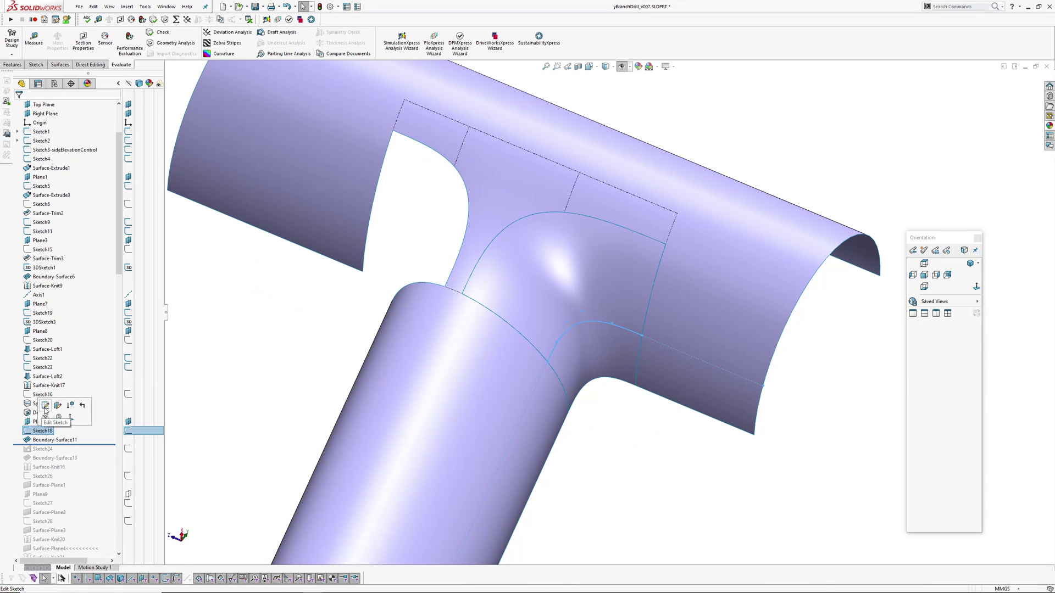
pyautogui.click(45, 408)
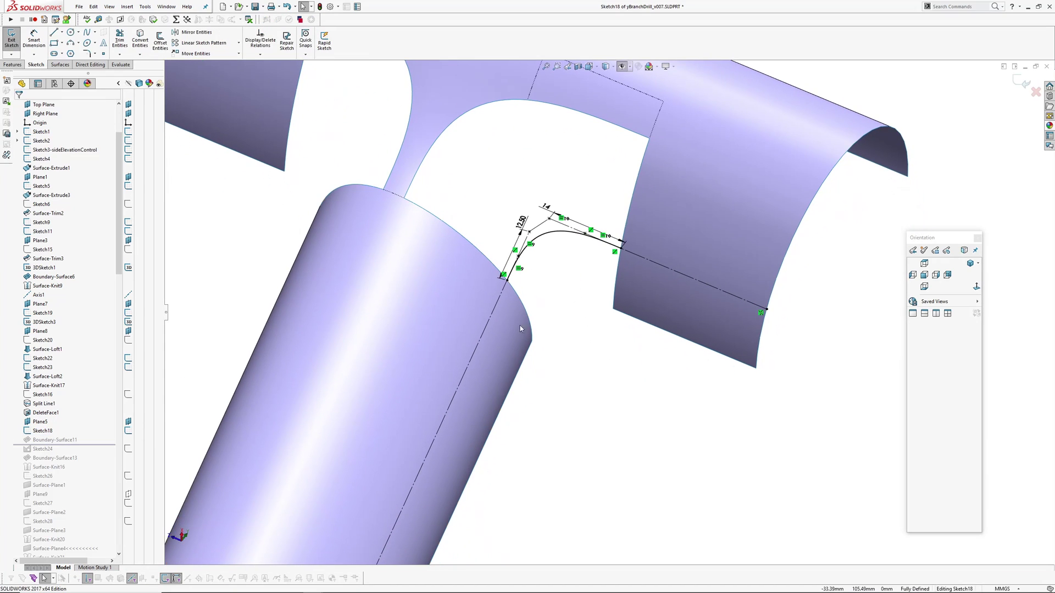
pyautogui.click(492, 311)
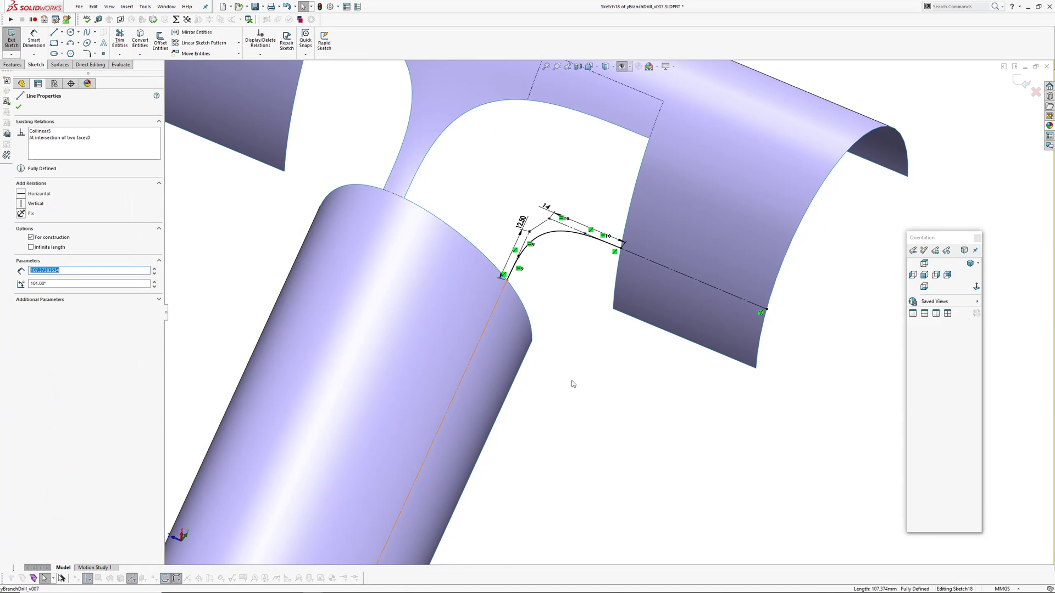
pyautogui.keyDown('ctrl'); pyautogui.click(681, 273); pyautogui.keyUp('ctrl')
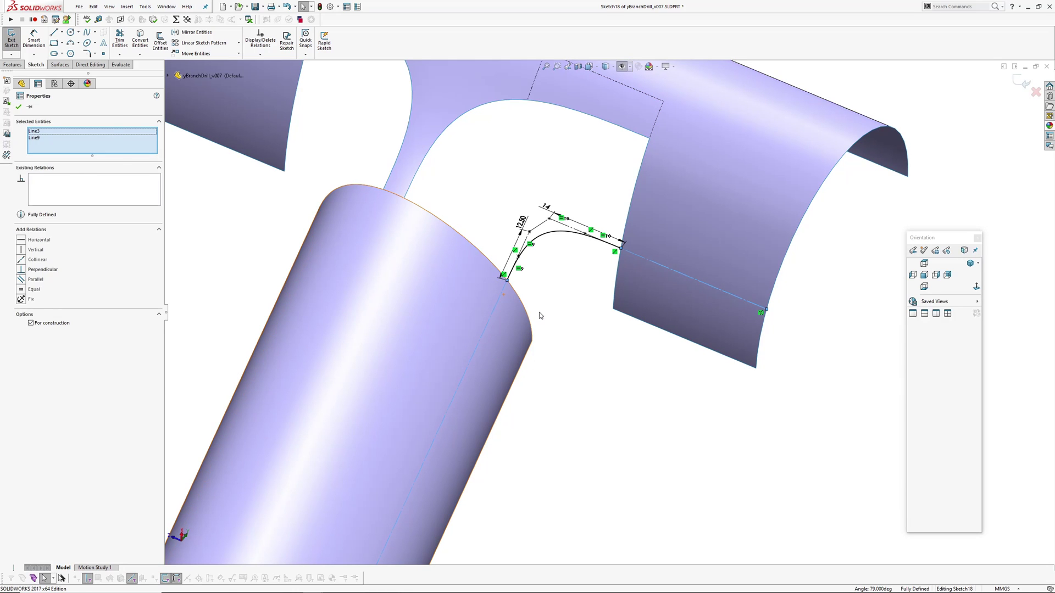
pyautogui.click(541, 311)
# Examine Sketch18's curve between the handle and barrel openings from several angles.
pyautogui.moveTo(570, 277)
pyautogui.mouseDown(button='middle')
pyautogui.moveTo(581, 173)
pyautogui.moveTo(591, 170)
pyautogui.moveTo(561, 228)
pyautogui.moveTo(583, 242)
pyautogui.moveTo(568, 328)
pyautogui.moveTo(569, 259)
pyautogui.mouseUp(button='middle')
pyautogui.scroll(-2, 564, 269)
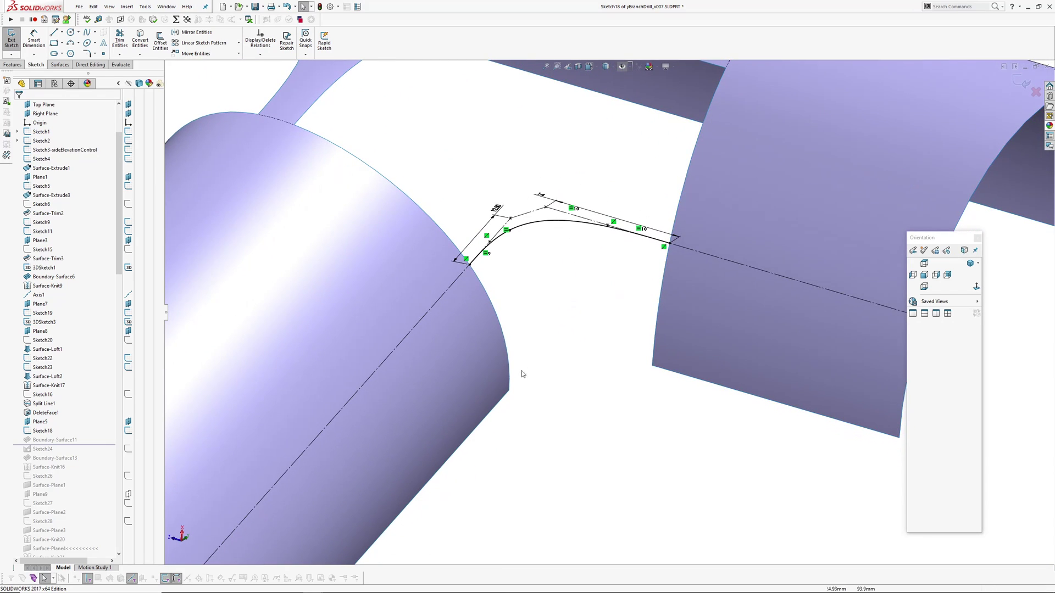
pyautogui.moveTo(509, 390)
pyautogui.mouseDown(button='middle')
pyautogui.moveTo(560, 309)
pyautogui.moveTo(580, 299)
pyautogui.mouseUp(button='middle')
pyautogui.scroll(1, 584, 281)
pyautogui.scroll(-3, 583, 281)
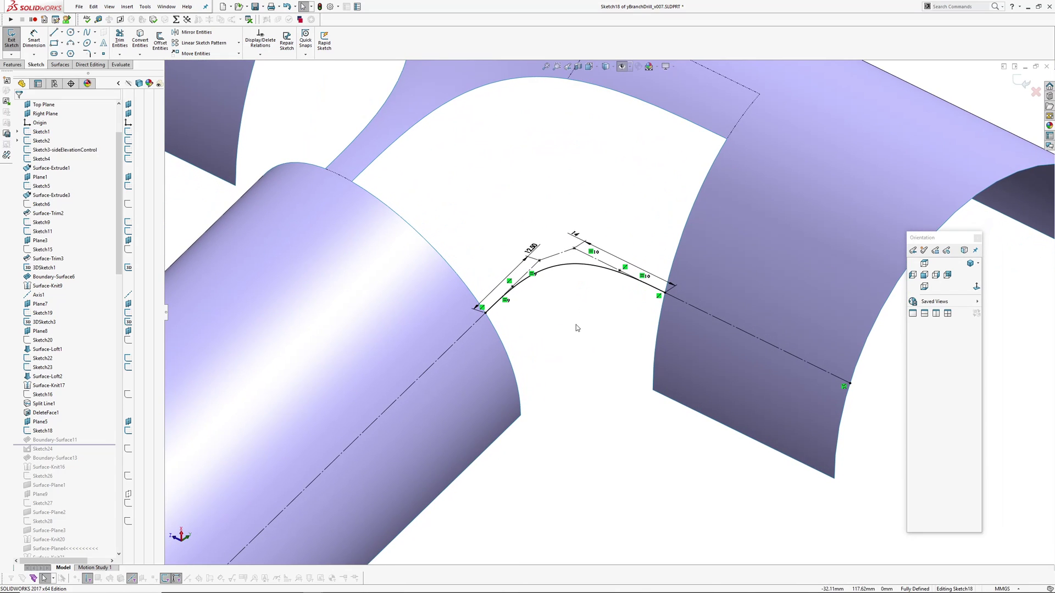
pyautogui.scroll(4, 577, 328)
pyautogui.scroll(-6, 572, 330)
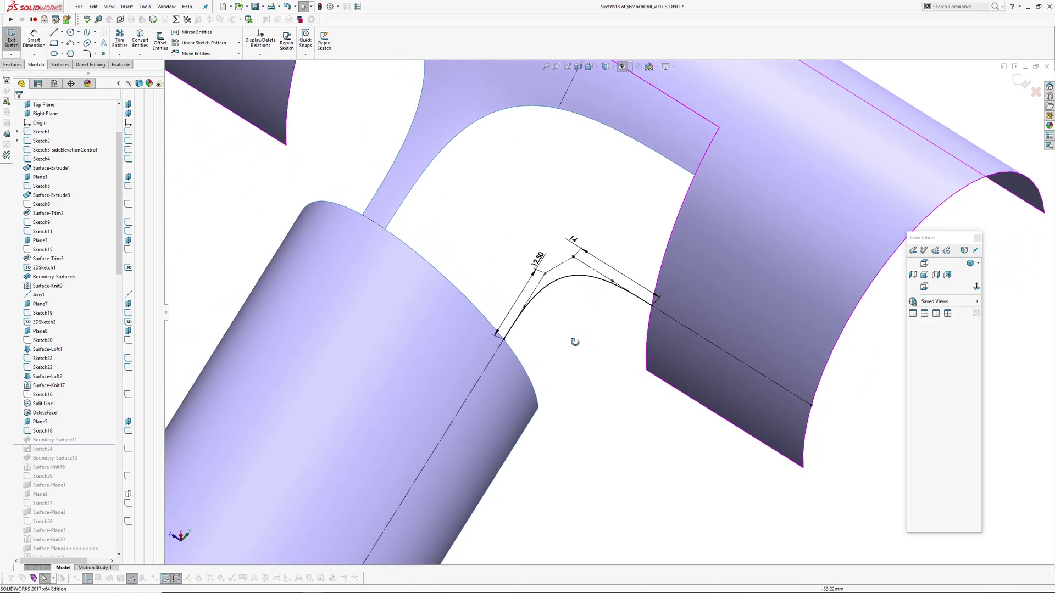
# Inspect the style spline in Sketch18 and its control polygon, and exit the sketch.
pyautogui.click(570, 303)
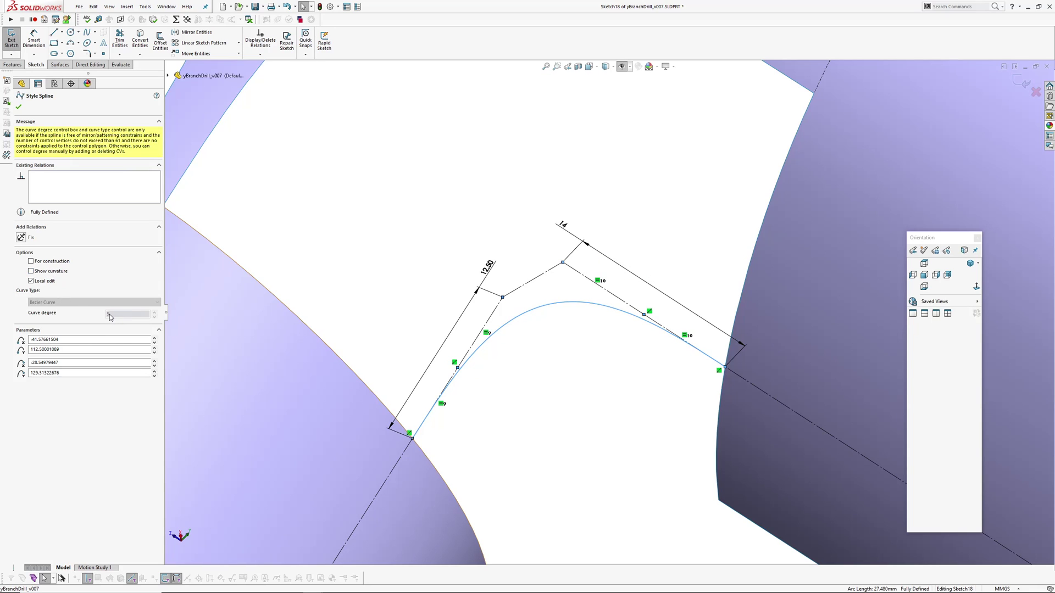
pyautogui.click(431, 225)
pyautogui.keyDown('ctrl'); pyautogui.moveTo(462, 335); pyautogui.dragTo(455, 243, button='middle'); pyautogui.keyUp('ctrl')
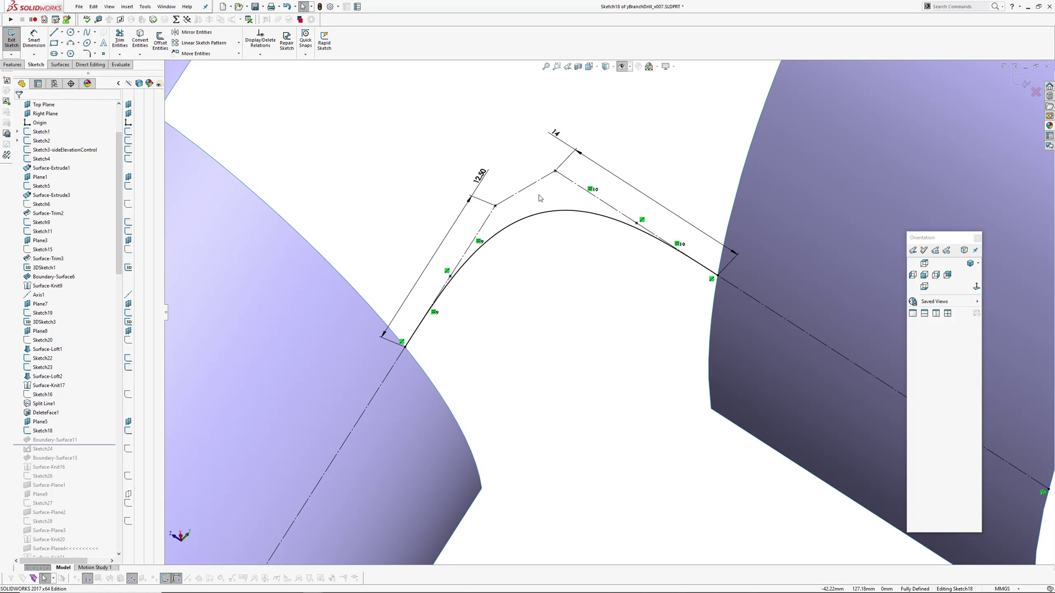
pyautogui.click(537, 215)
pyautogui.scroll(3, 576, 321)
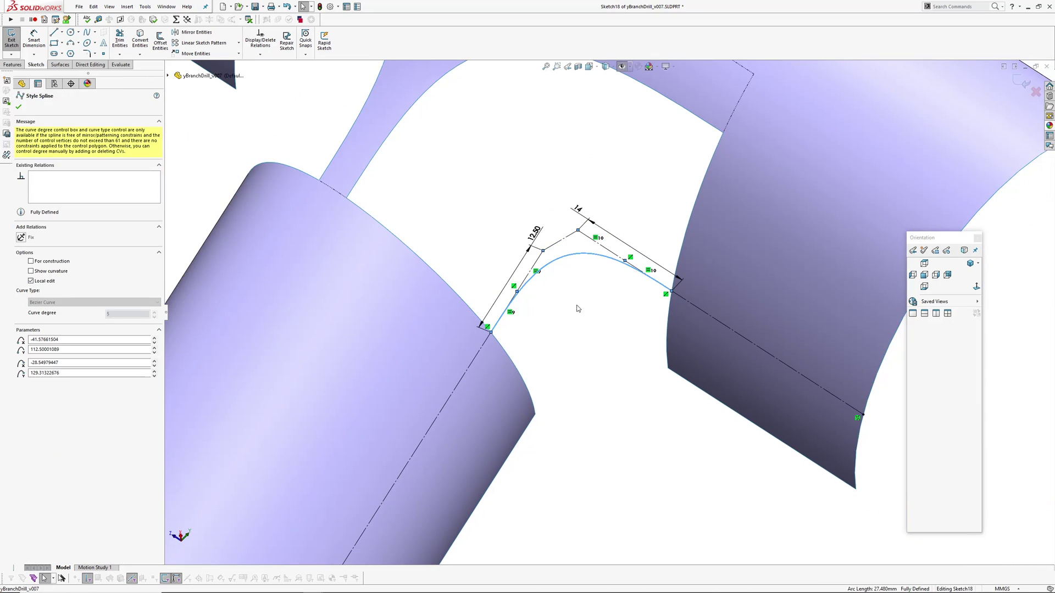
pyautogui.click(1025, 84)
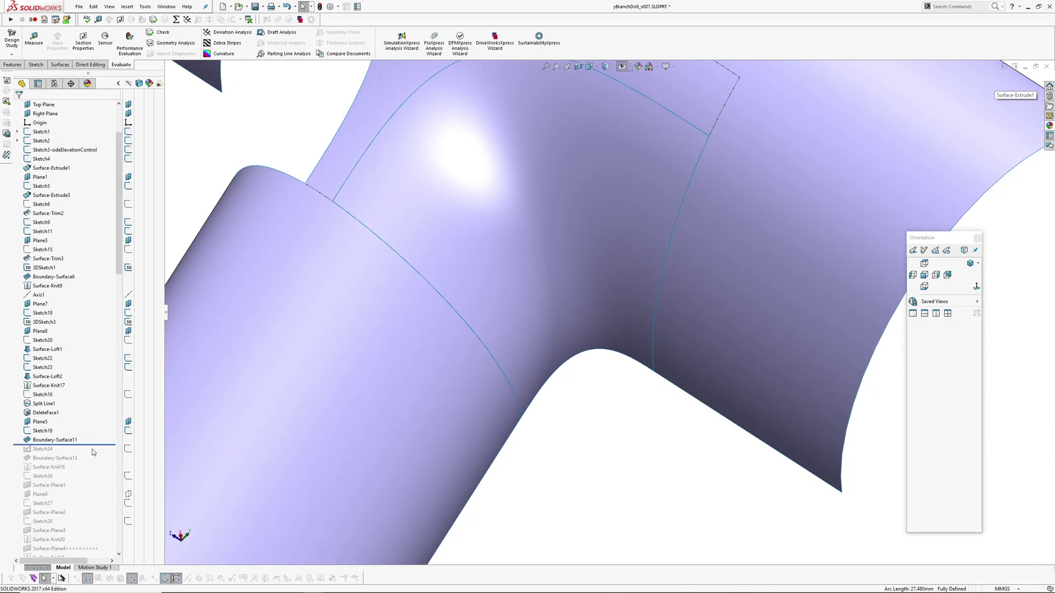
# Review Boundary-Surface11's curves in both directions and their tangency conditions with the zebra preview, and close its definition.
pyautogui.click(55, 440)
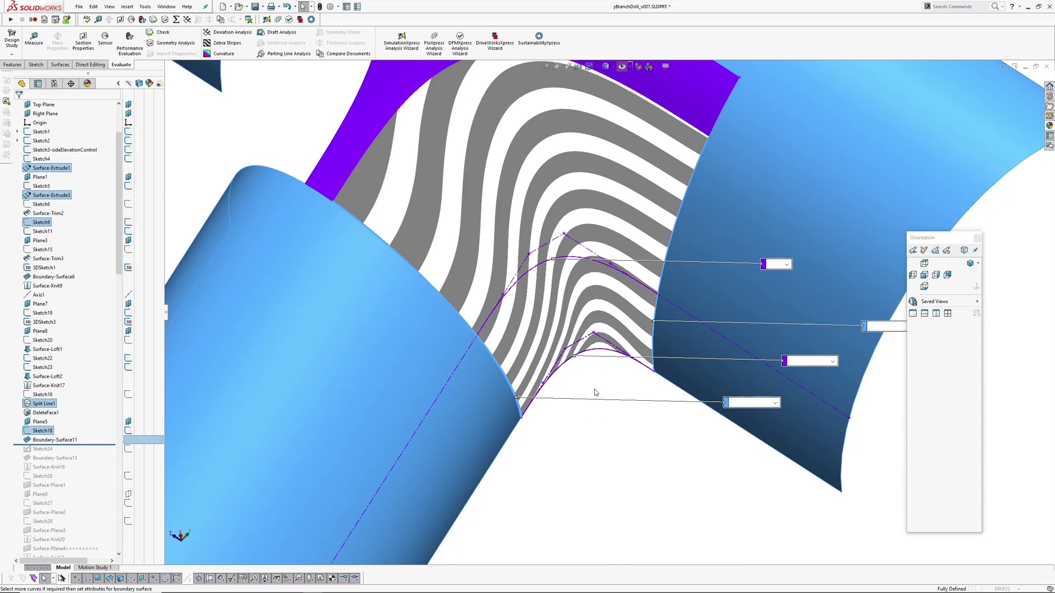
pyautogui.scroll(2, 596, 392)
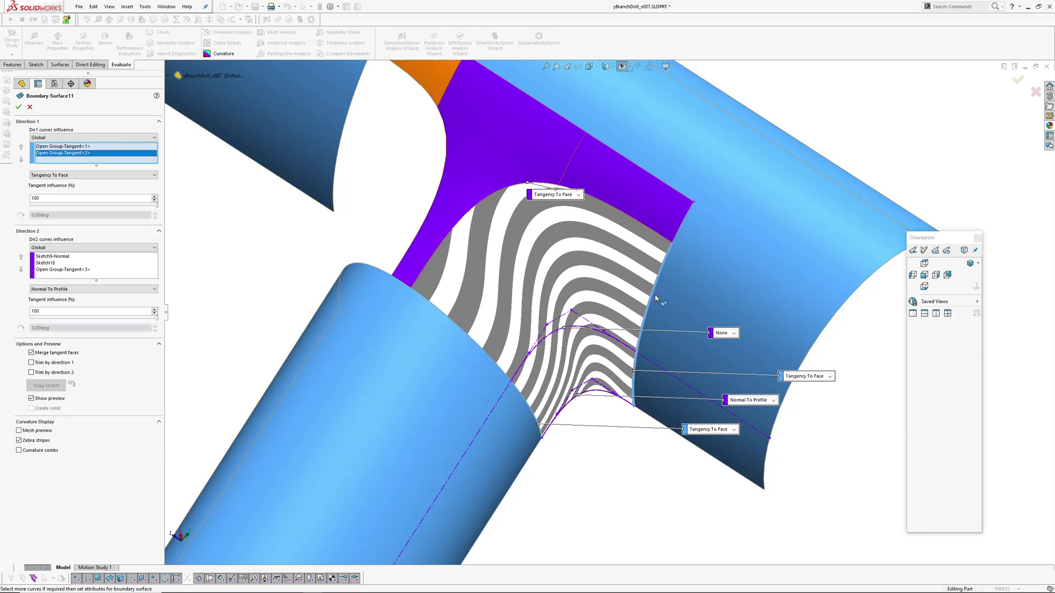
pyautogui.click(55, 262)
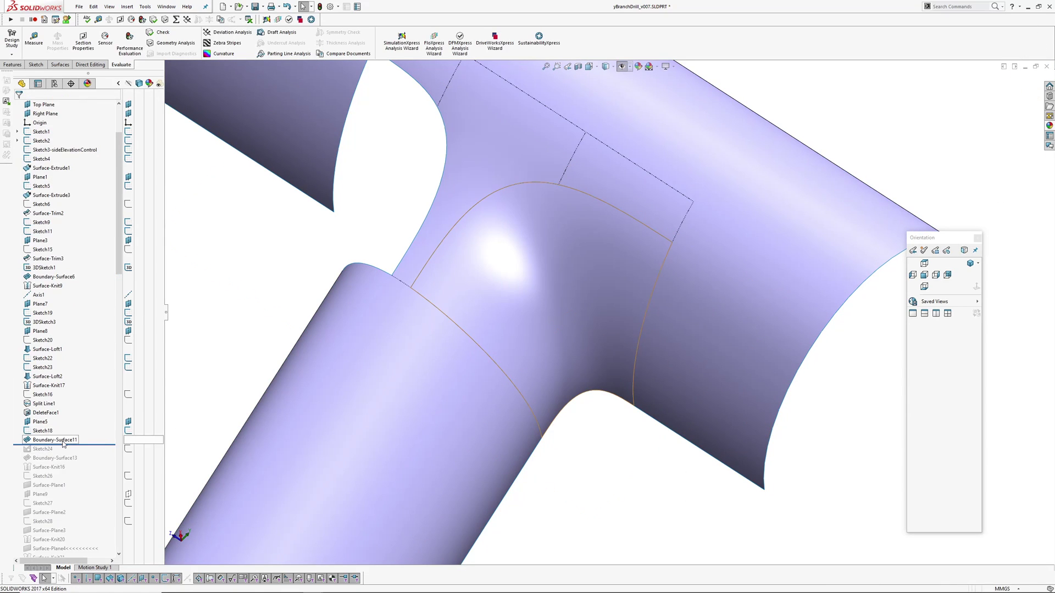
# Roll the history forward through Boundary-Surface13 and on to Surface-Knit16, viewing both blends.
pyautogui.moveTo(105, 363); pyautogui.dragTo(101, 381)
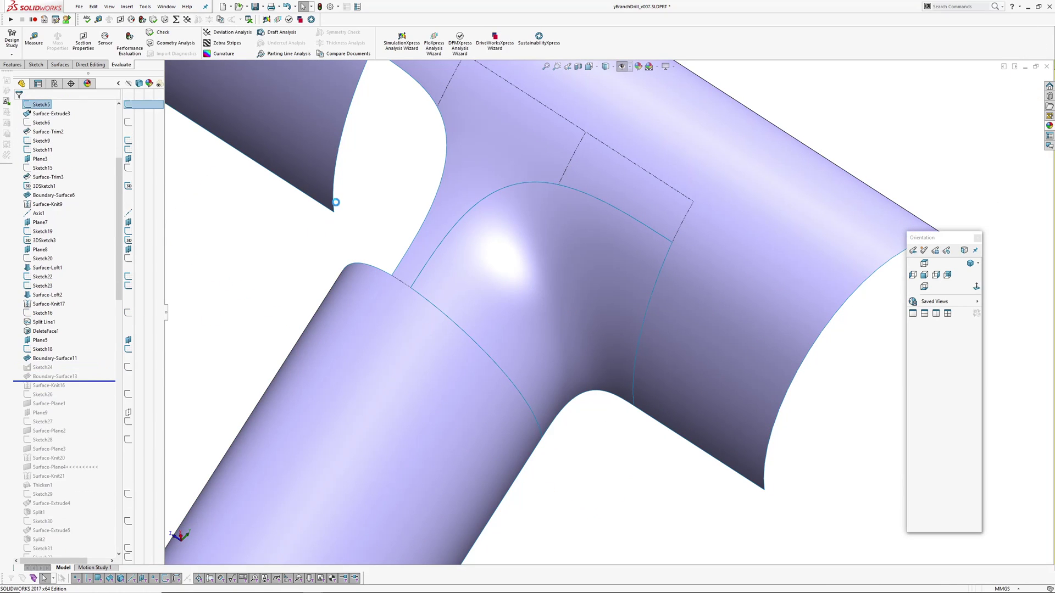
pyautogui.moveTo(518, 228); pyautogui.dragTo(567, 294, button='middle')
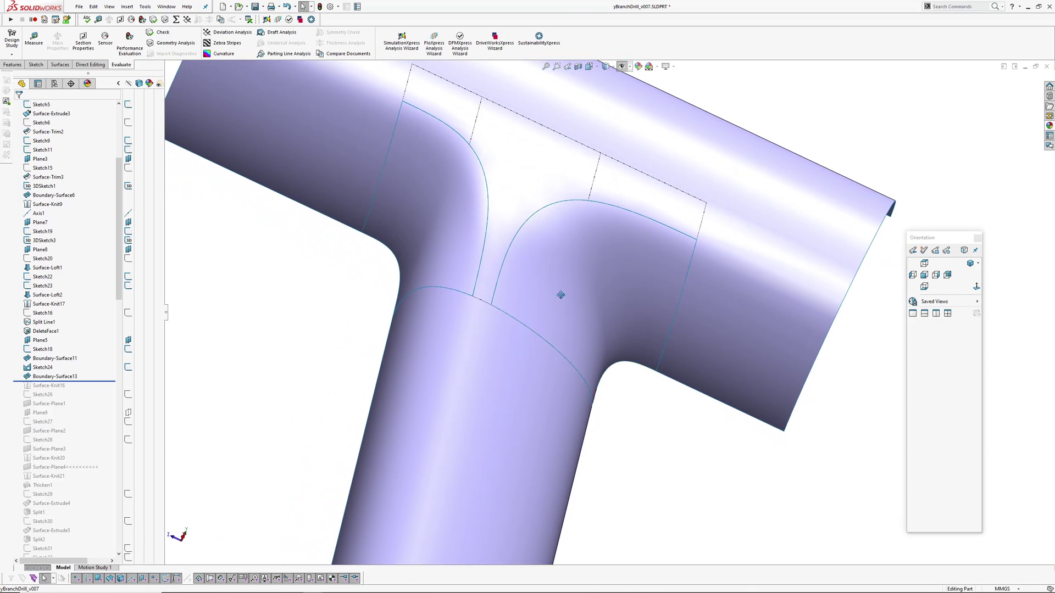
pyautogui.moveTo(99, 381); pyautogui.dragTo(100, 389)
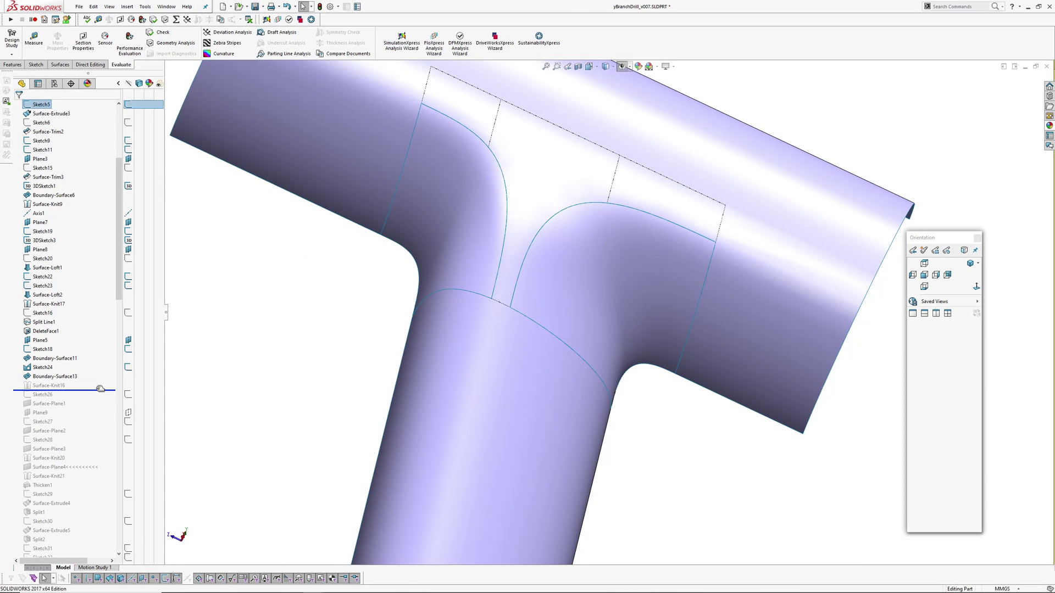
pyautogui.scroll(1, 569, 344)
# Switch to Rhino, run the Zebra analysis on the half drill body, and clear the selection.
pyautogui.moveTo(569, 344); pyautogui.dragTo(569, 377, button='middle')
pyautogui.press('z')
pyautogui.scroll(2, 576, 296)
pyautogui.press('Return')
pyautogui.moveTo(577, 312)
pyautogui.mouseDown(button='middle')
pyautogui.moveTo(553, 339)
pyautogui.moveTo(497, 280)
pyautogui.moveTo(614, 347)
pyautogui.moveTo(511, 353)
pyautogui.moveTo(477, 311)
pyautogui.moveTo(570, 401)
pyautogui.moveTo(576, 433)
pyautogui.moveTo(588, 425)
pyautogui.mouseUp(button='middle')
pyautogui.scroll(2, 588, 425)
pyautogui.press('Escape')
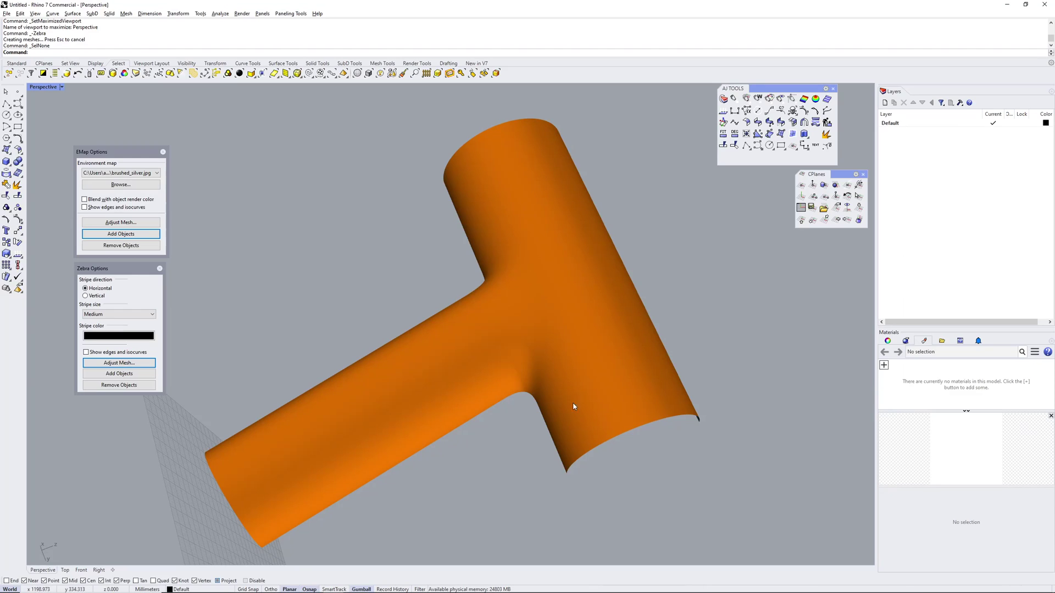
# Flip the direction of the half drill polysurface and view the zebra stripes across the blends.
pyautogui.click(593, 359)
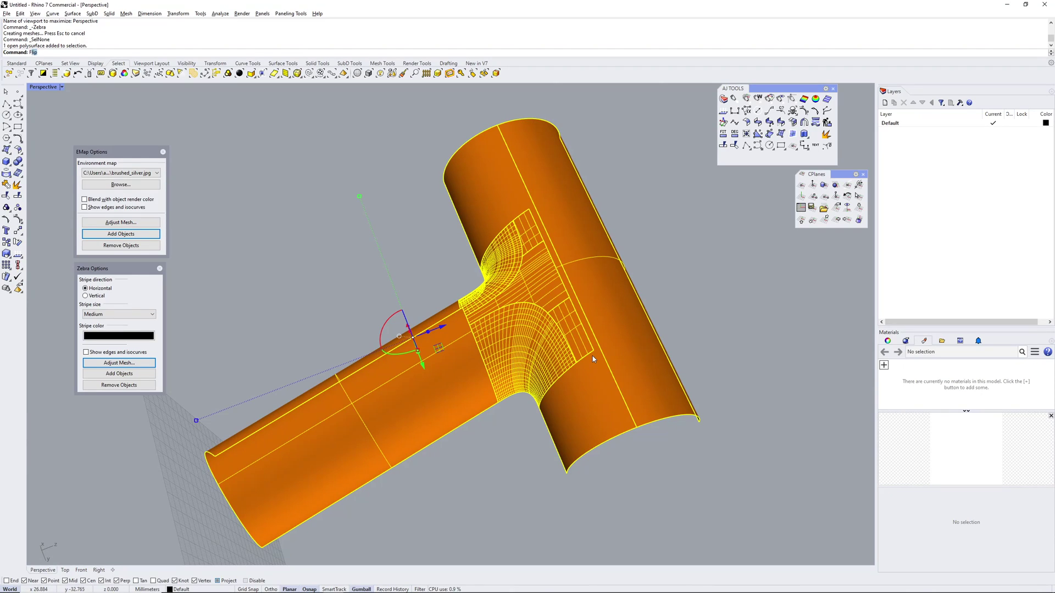
pyautogui.write('Flip')
pyautogui.press('Return')
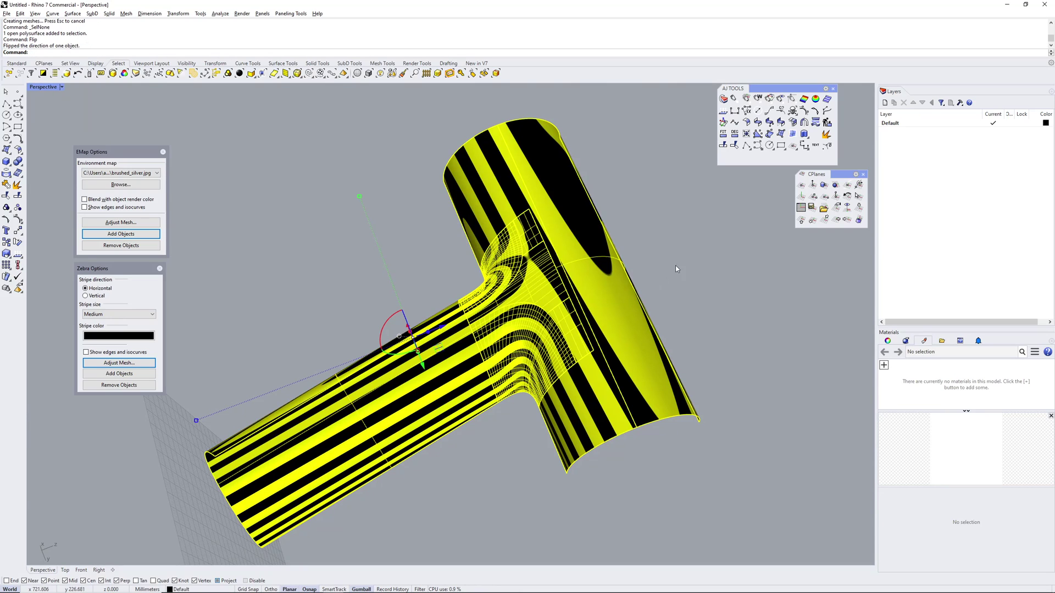
pyautogui.press('Escape')
pyautogui.scroll(6, 598, 362)
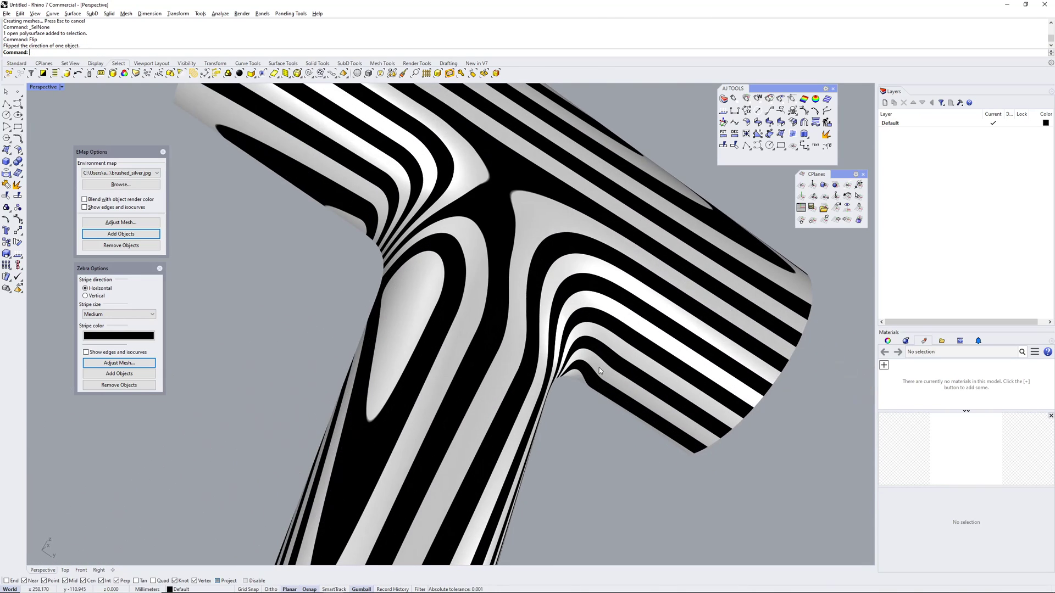
pyautogui.moveTo(598, 363); pyautogui.dragTo(539, 283, button='right')
# Mirror the half drill polysurface with the YAxis option and Copy=Yes, and clear the selection.
pyautogui.click(539, 285)
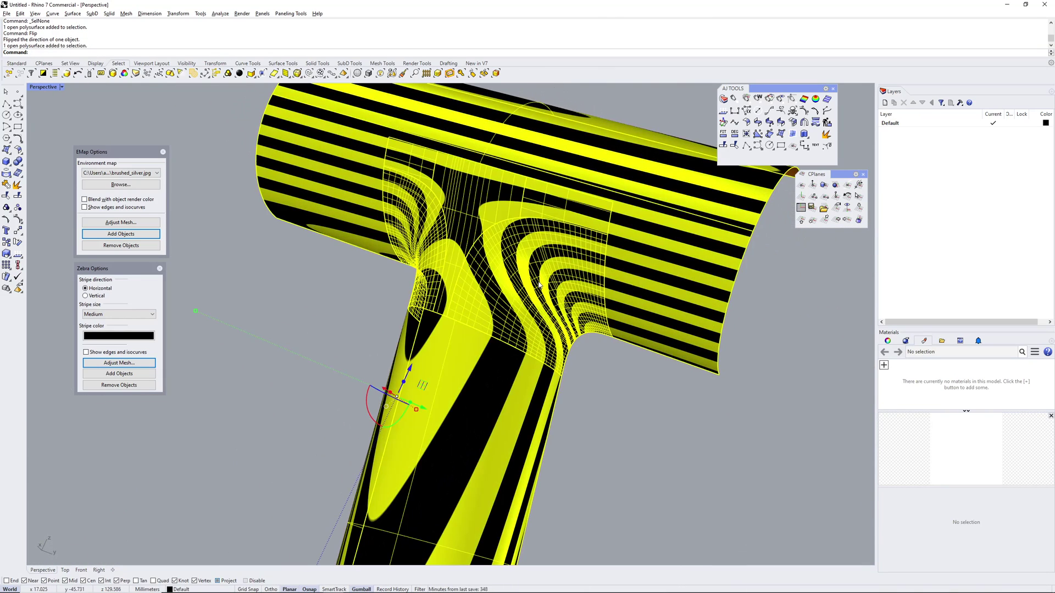
pyautogui.write('Mirror')
pyautogui.press('Return')
pyautogui.write('y=Yes XAxis YAxis ZAxis ): y')
pyautogui.press('Return')
pyautogui.click(636, 425)
# Examine the flow of the zebra stripes over the mirrored body where the handle blends into the barrel.
pyautogui.moveTo(636, 424); pyautogui.dragTo(536, 271, button='right')
pyautogui.moveTo(609, 328)
pyautogui.mouseDown(button='right')
pyautogui.moveTo(545, 290)
pyautogui.moveTo(563, 287)
pyautogui.mouseUp(button='right')
pyautogui.scroll(5, 548, 294)
pyautogui.scroll(-2, 549, 294)
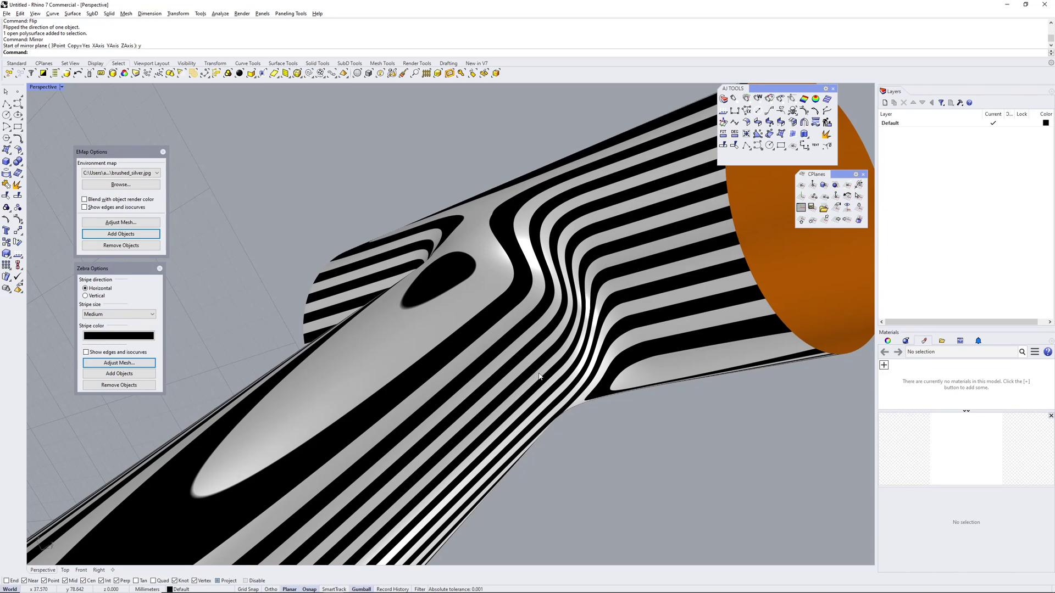
pyautogui.moveTo(466, 415)
pyautogui.mouseDown(button='right')
pyautogui.moveTo(560, 254)
pyautogui.moveTo(518, 214)
pyautogui.moveTo(516, 254)
pyautogui.moveTo(550, 255)
pyautogui.moveTo(468, 266)
pyautogui.mouseUp(button='right')
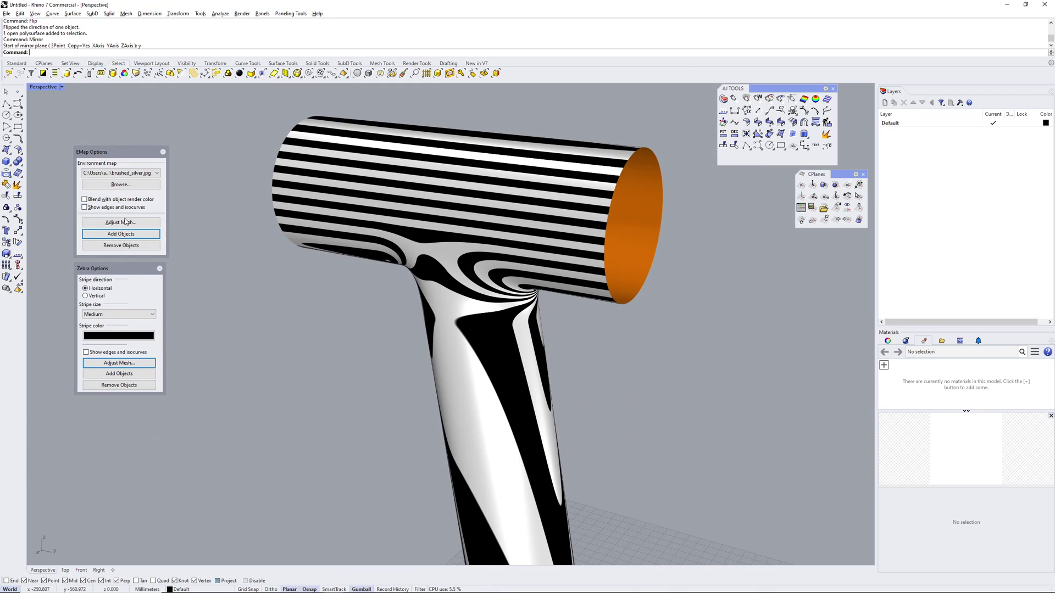
# Add the drill body to the environment map analysis using brushed_silver.jpg, and examine the reflections across the blends.
pyautogui.click(514, 257)
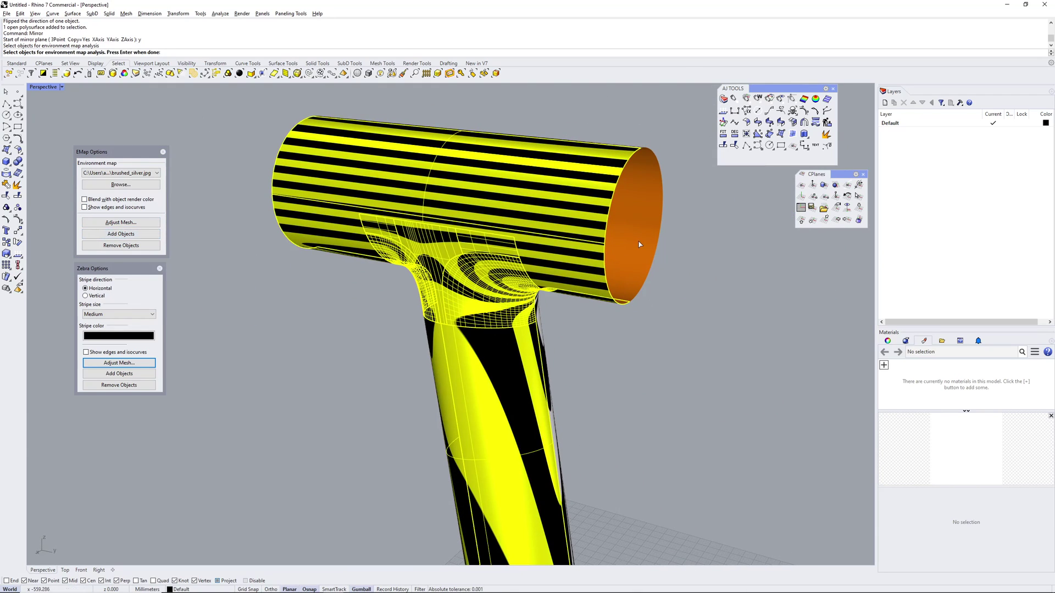
pyautogui.press('Return')
pyautogui.scroll(5, 499, 229)
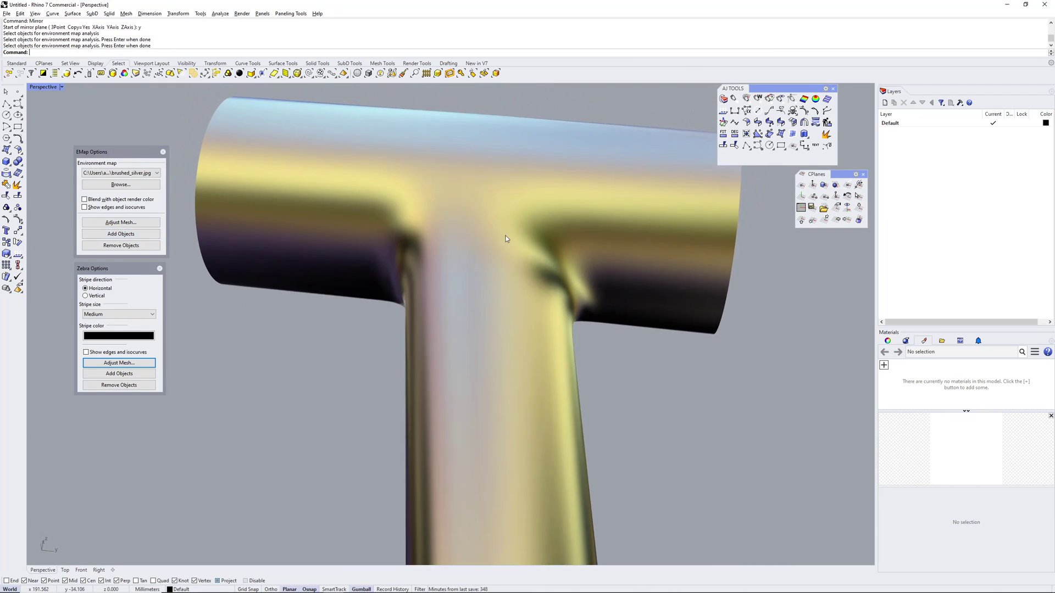
pyautogui.moveTo(506, 240); pyautogui.dragTo(479, 211, button='right')
pyautogui.scroll(-8, 527, 231)
pyautogui.scroll(8, 511, 225)
pyautogui.moveTo(548, 214); pyautogui.dragTo(401, 280, button='right')
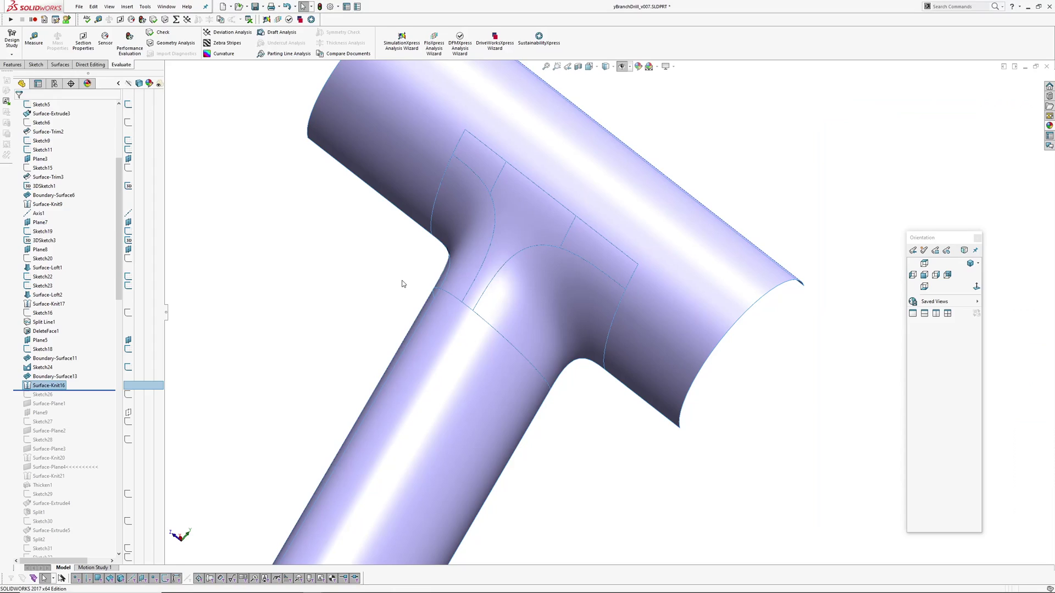
# Switch back to SOLIDWORKS, roll the history forward to include Surface-Plane4, and view the capping surfaces on the half body.
pyautogui.scroll(5, 311, 249)
pyautogui.moveTo(465, 271); pyautogui.dragTo(429, 374, button='middle')
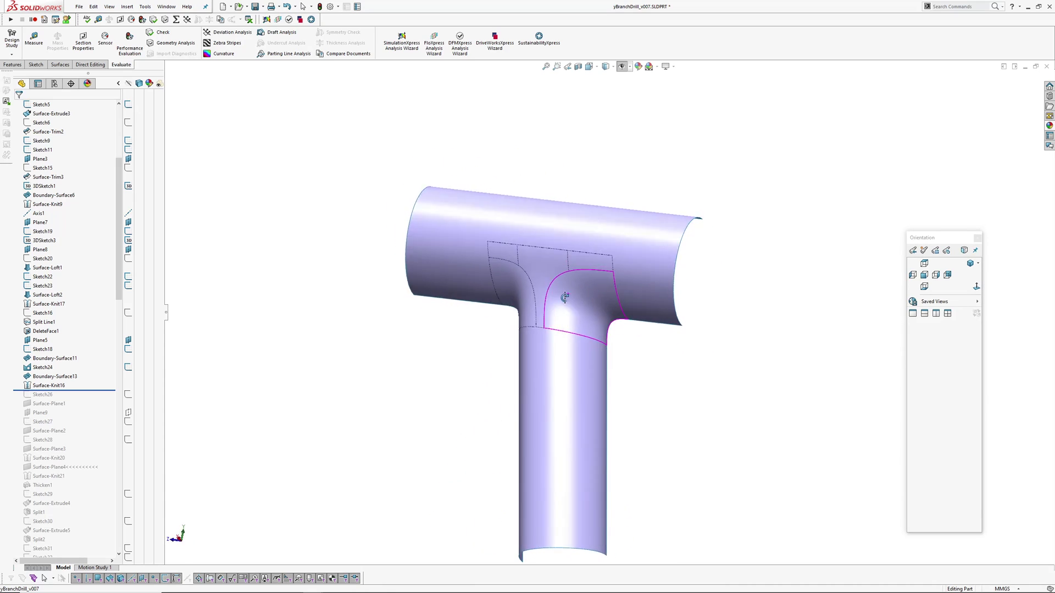
pyautogui.scroll(-1, 76, 387)
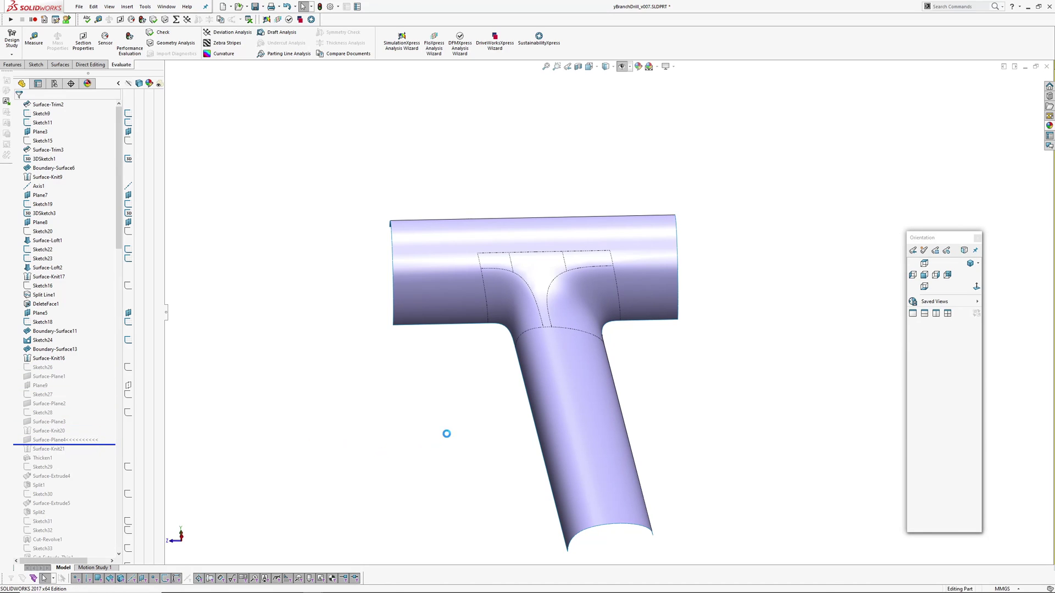
pyautogui.moveTo(546, 329); pyautogui.dragTo(364, 295, button='middle')
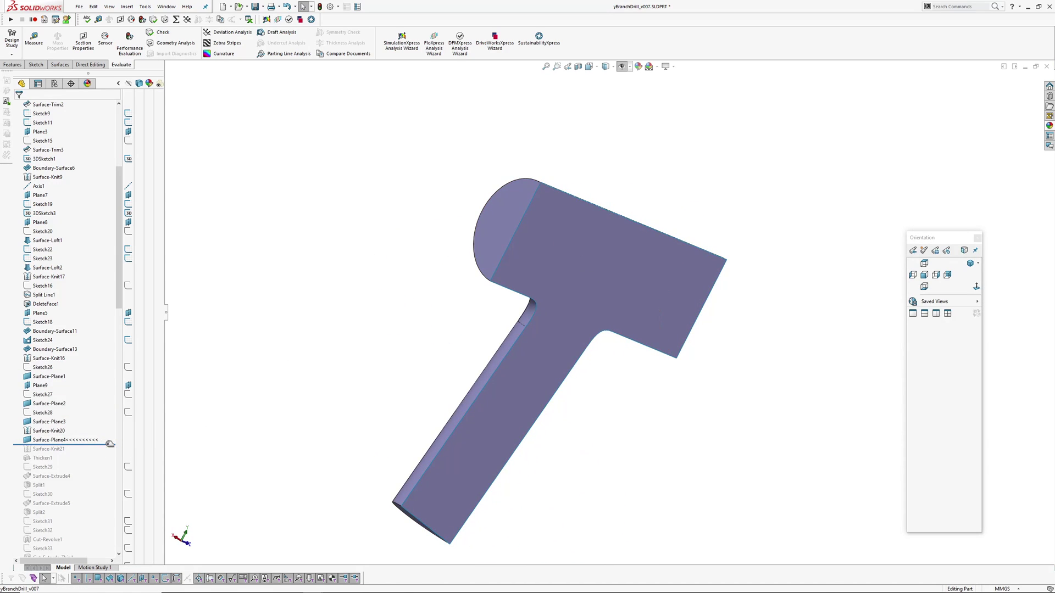
# Roll the history forward through Surface-Knit21 and Thicken1 to Split2, viewing the solid half body.
pyautogui.moveTo(109, 445); pyautogui.dragTo(104, 462)
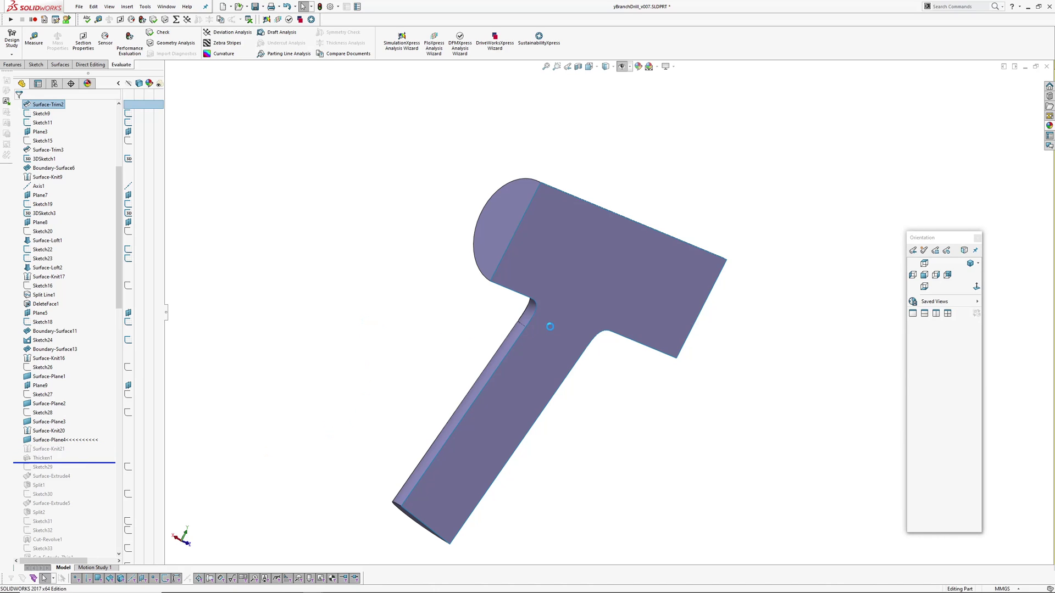
pyautogui.scroll(1, 550, 327)
pyautogui.moveTo(529, 322); pyautogui.dragTo(673, 315, button='middle')
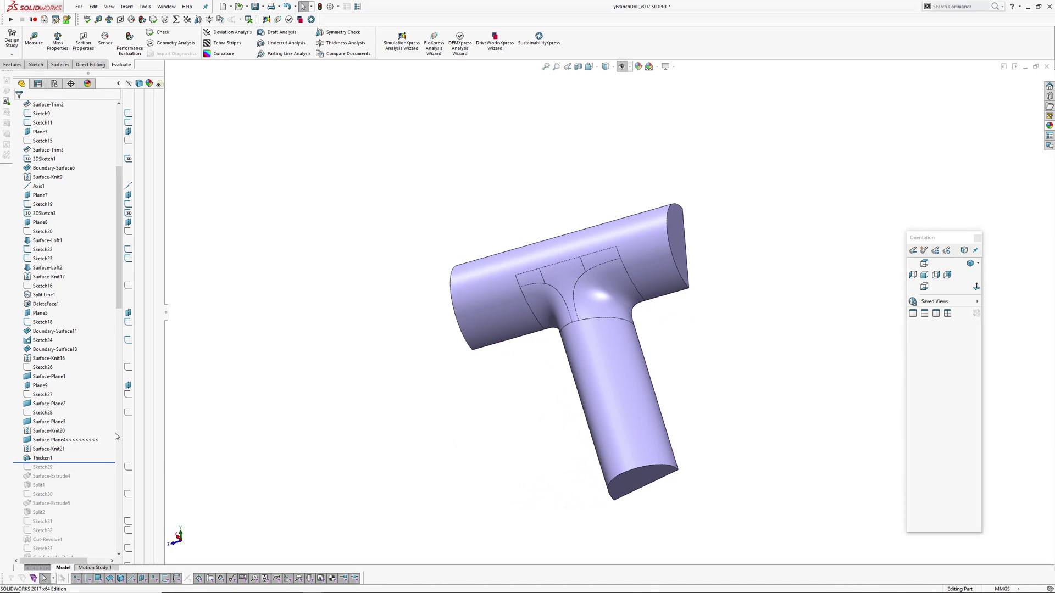
pyautogui.moveTo(108, 462); pyautogui.dragTo(93, 513)
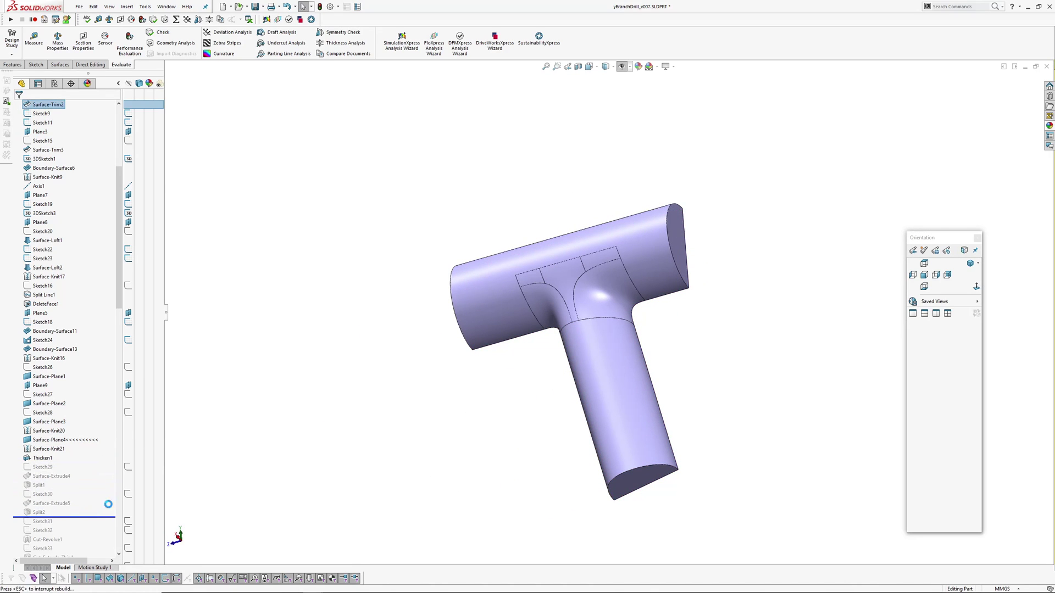
pyautogui.moveTo(643, 331); pyautogui.dragTo(639, 321, button='middle')
# Roll the history forward through the detail features to SurfaceCut6, including the chuck, trigger and vents.
pyautogui.scroll(-9, 96, 344)
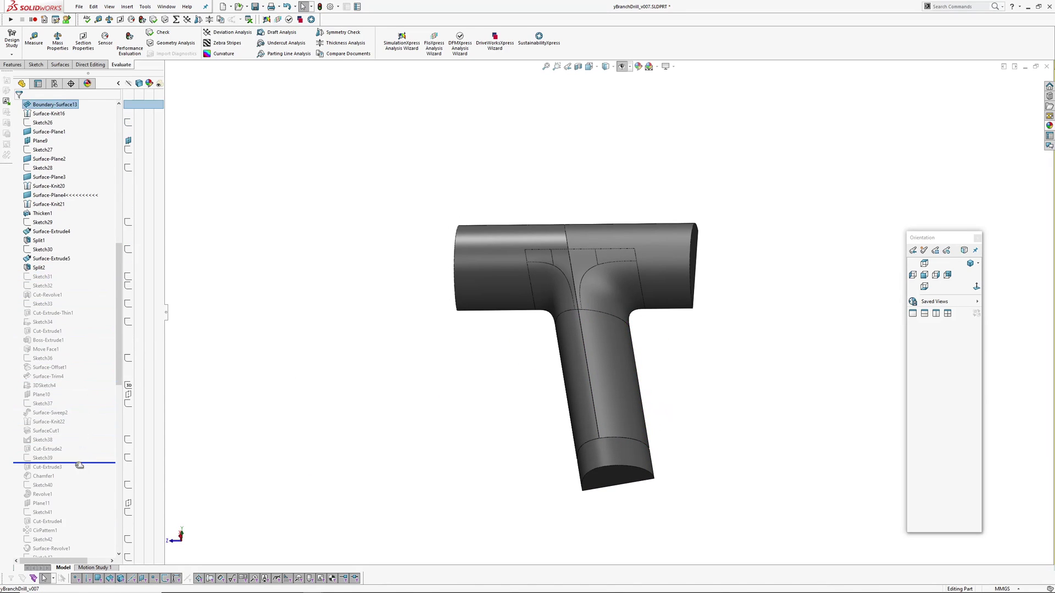
pyautogui.scroll(-4, 79, 466)
pyautogui.scroll(-8, 79, 465)
pyautogui.moveTo(72, 472); pyautogui.dragTo(81, 455)
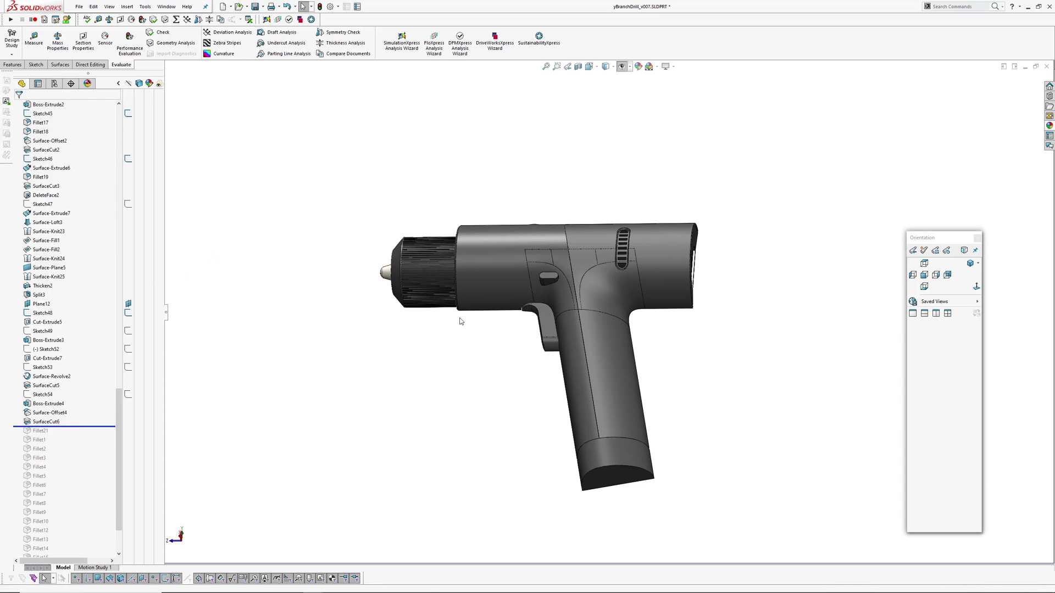
# Inspect the trigger, side button and vent details on the half drill body from several angles.
pyautogui.scroll(-2, 582, 306)
pyautogui.moveTo(596, 300); pyautogui.dragTo(614, 312, button='middle')
pyautogui.scroll(-5, 556, 333)
pyautogui.moveTo(561, 347); pyautogui.dragTo(577, 274, button='middle')
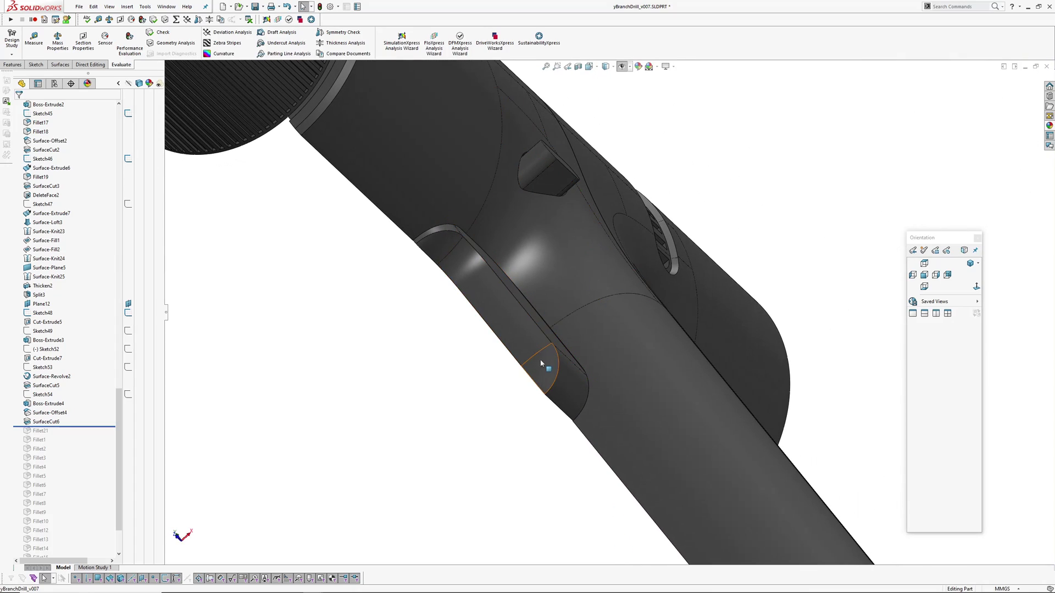
pyautogui.moveTo(529, 337); pyautogui.dragTo(478, 316, button='middle')
pyautogui.scroll(-4, 550, 380)
pyautogui.scroll(4, 477, 316)
pyautogui.scroll(4, 478, 318)
pyautogui.moveTo(571, 319); pyautogui.dragTo(421, 144, button='middle')
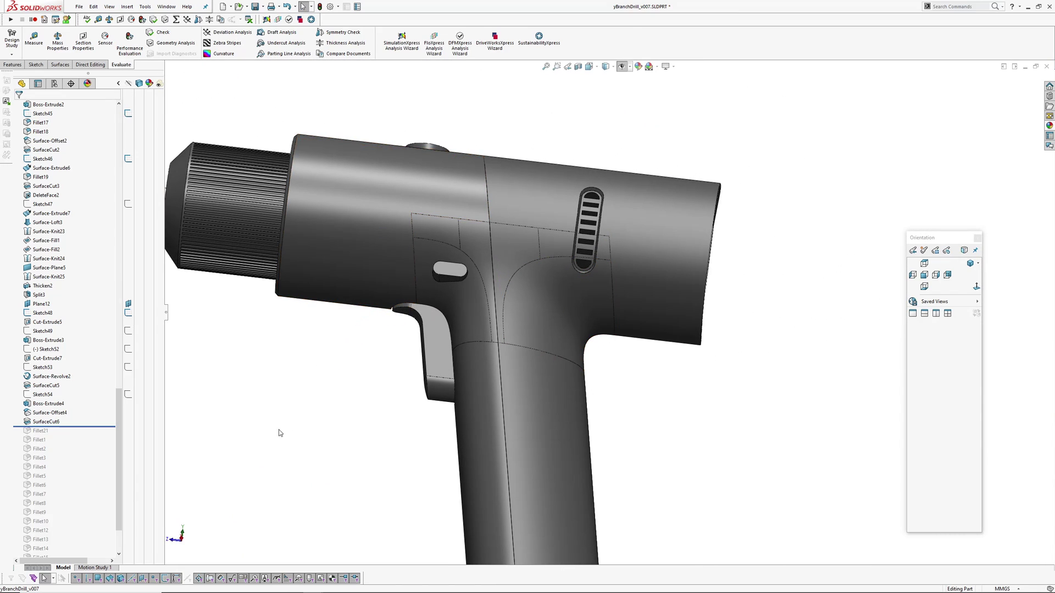
# Roll the history forward through all the fillets and Mirror1, and display the complete drill shaded without edges.
pyautogui.moveTo(76, 426); pyautogui.dragTo(74, 426)
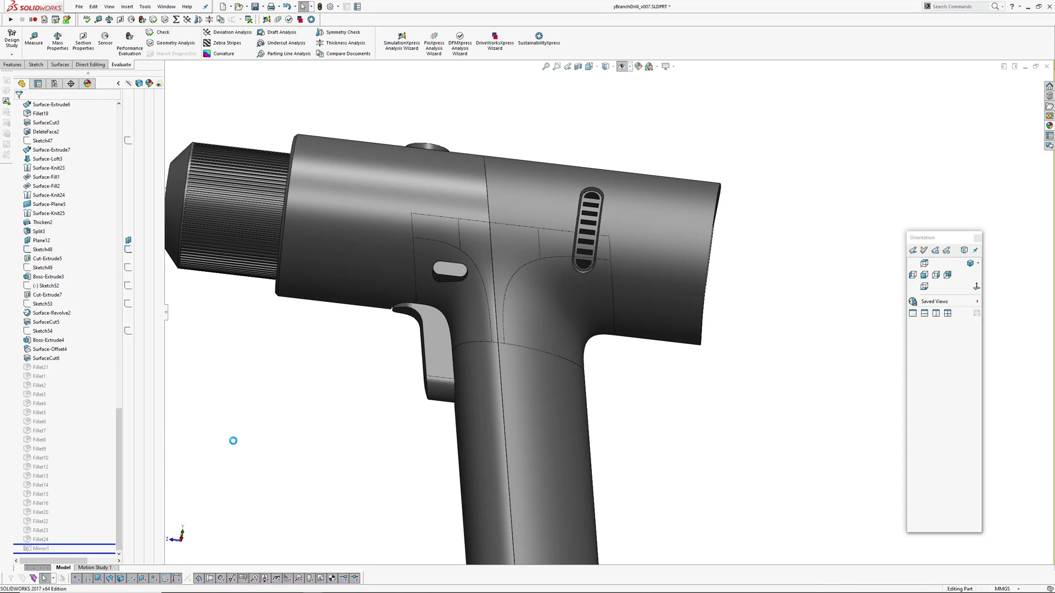
pyautogui.moveTo(493, 278); pyautogui.dragTo(541, 288, button='middle')
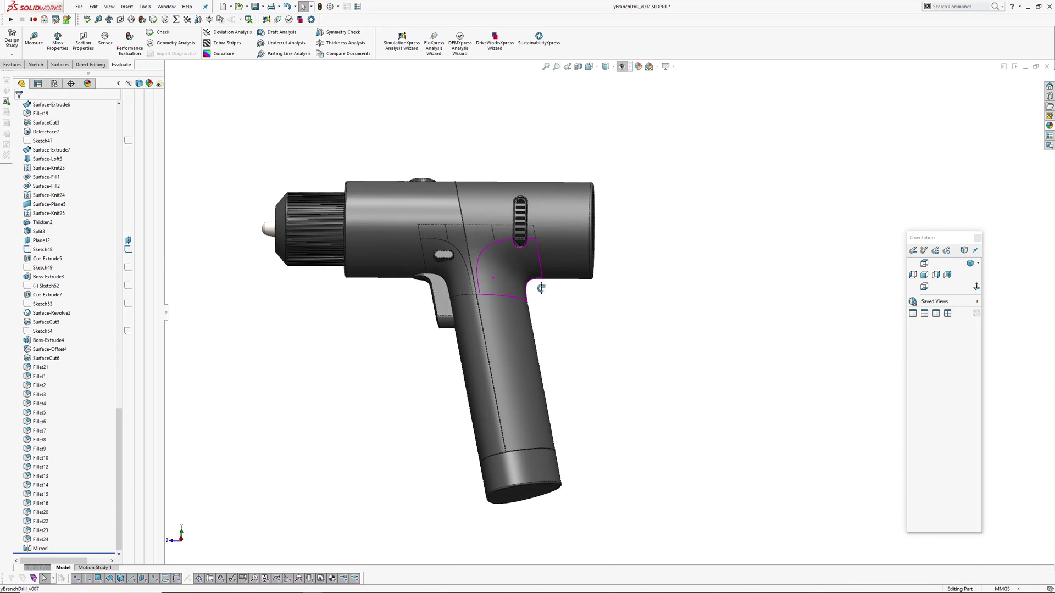
pyautogui.click(607, 89)
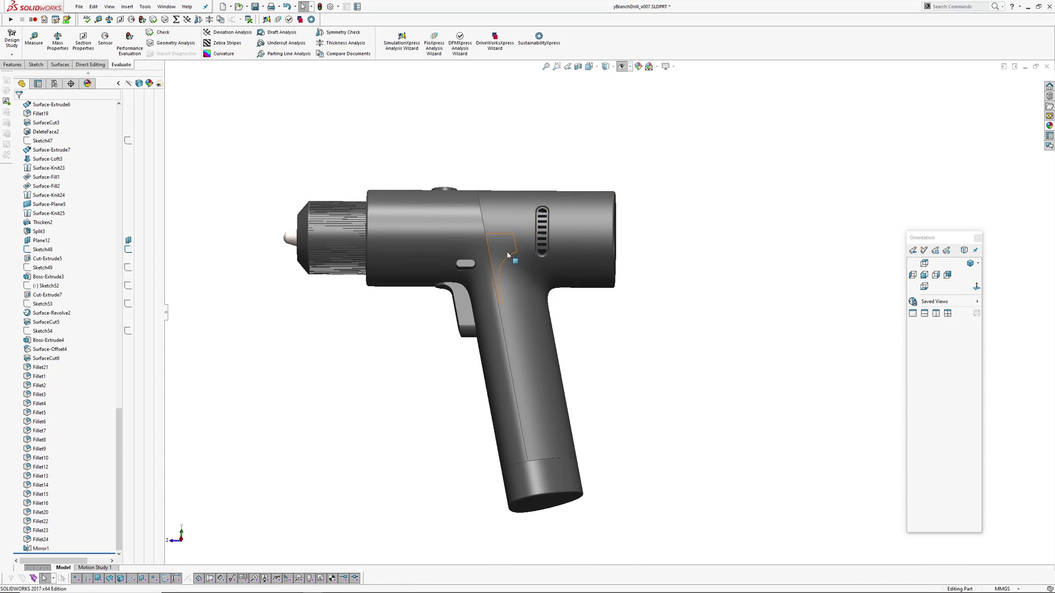
# Examine the shading of the finished drill where the grip blends into the body, including the areas around the trigger and vents.
pyautogui.scroll(-4, 541, 202)
pyautogui.moveTo(542, 202); pyautogui.dragTo(501, 266, button='middle')
pyautogui.scroll(-3, 501, 267)
pyautogui.moveTo(512, 346)
pyautogui.mouseDown(button='middle')
pyautogui.moveTo(493, 348)
pyautogui.moveTo(523, 337)
pyautogui.mouseUp(button='middle')
pyautogui.scroll(3, 597, 360)
pyautogui.moveTo(598, 360); pyautogui.dragTo(518, 261, button='middle')
pyautogui.scroll(-4, 579, 328)
pyautogui.scroll(2, 574, 304)
pyautogui.moveTo(661, 308); pyautogui.dragTo(645, 190, button='middle')
pyautogui.scroll(-2, 599, 391)
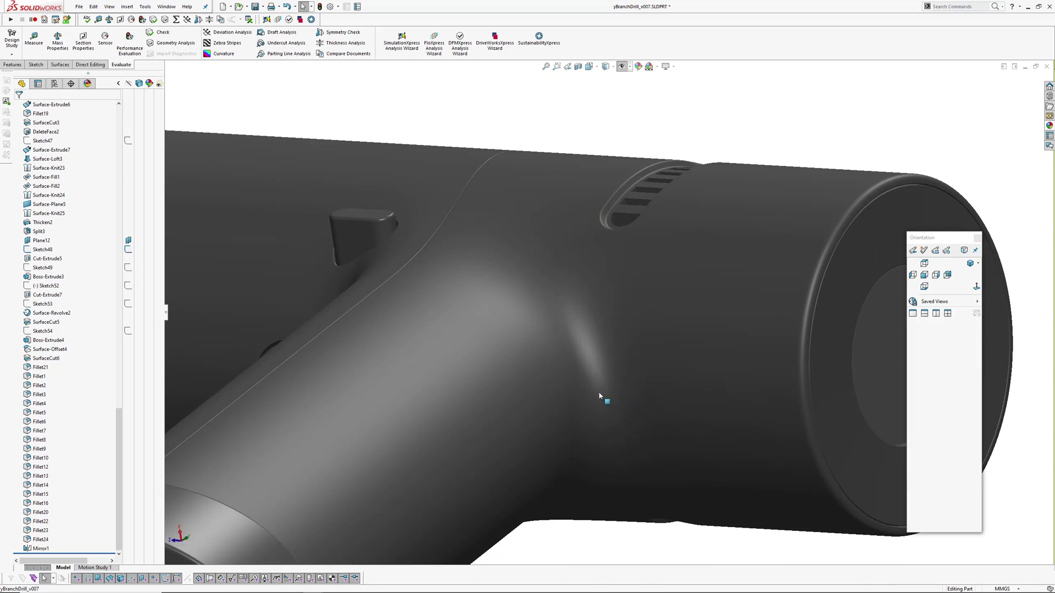
pyautogui.moveTo(610, 393); pyautogui.dragTo(610, 351, button='middle')
pyautogui.scroll(3, 583, 300)
pyautogui.moveTo(568, 292); pyautogui.dragTo(627, 316, button='middle')
pyautogui.scroll(-3, 561, 274)
pyautogui.moveTo(549, 274); pyautogui.dragTo(541, 297, button='middle')
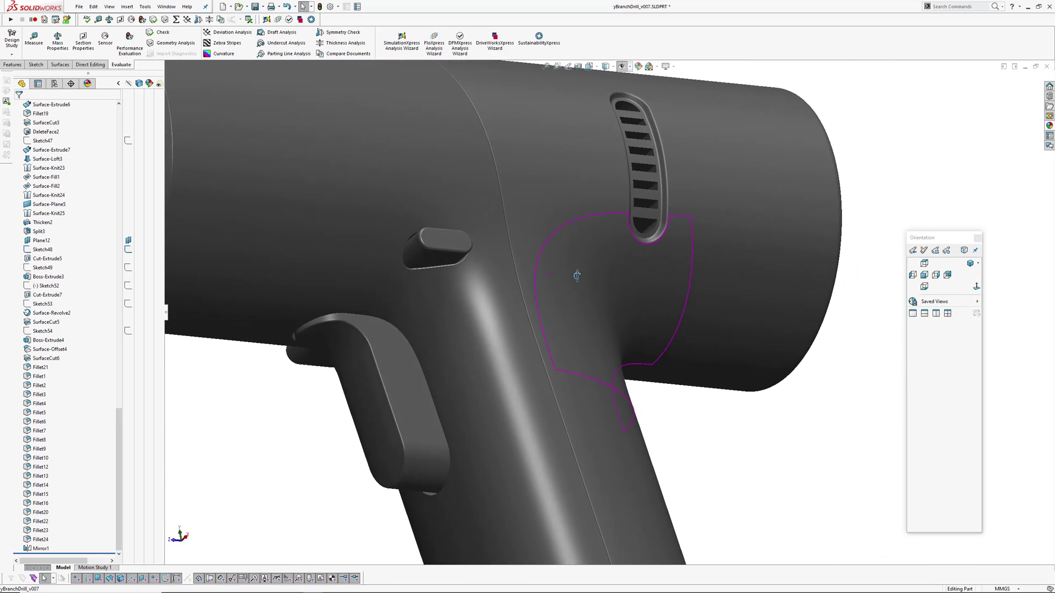
pyautogui.moveTo(578, 273); pyautogui.dragTo(522, 280, button='middle')
pyautogui.scroll(3, 522, 280)
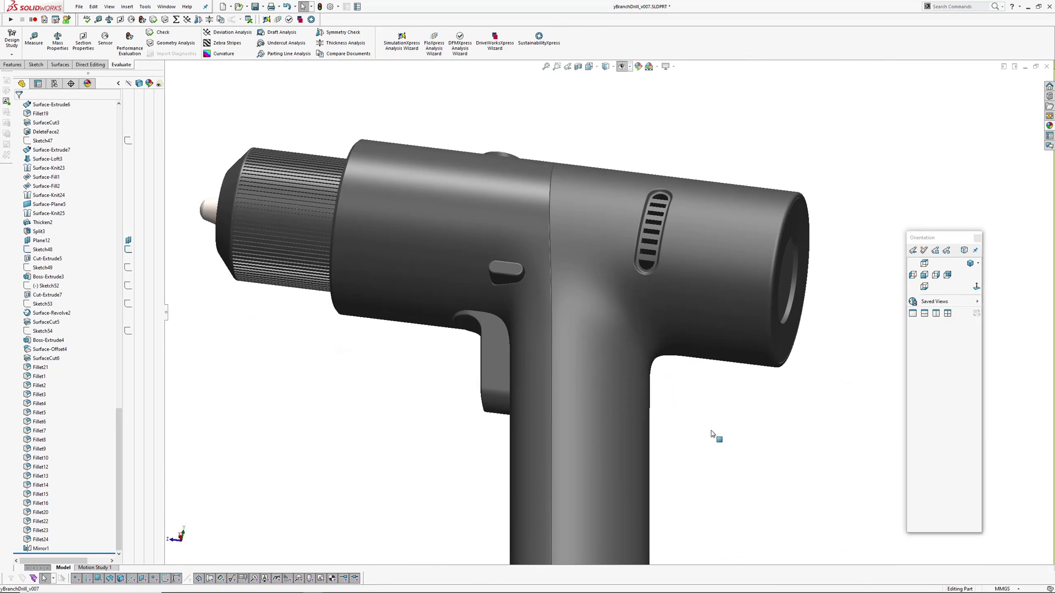
# Switch to the yBranchDrill_v002.SLDPRT window and highlight the extruded grip surface.
pyautogui.click(166, 7)
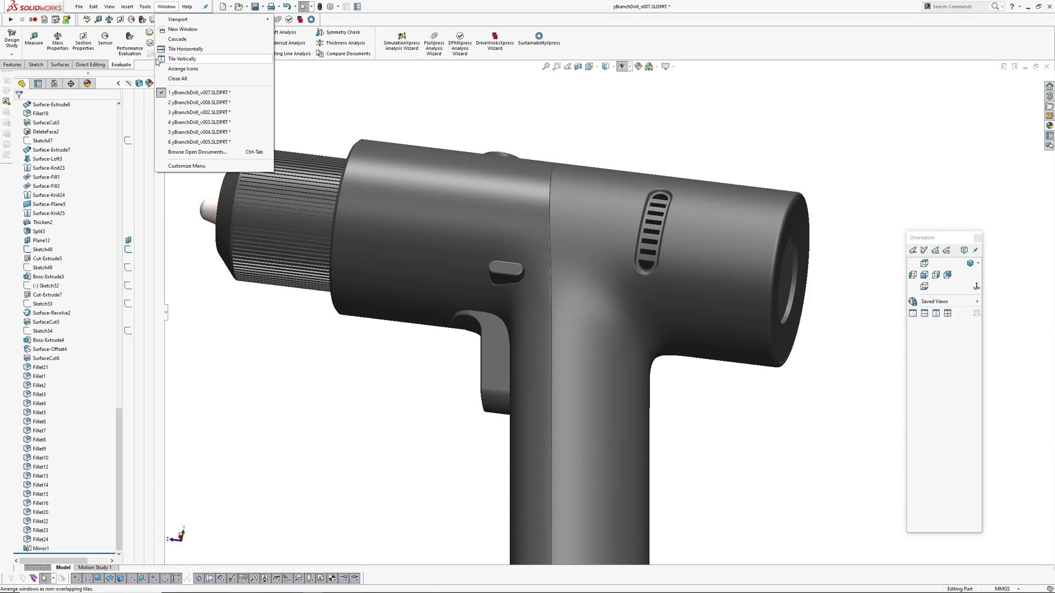
pyautogui.click(206, 114)
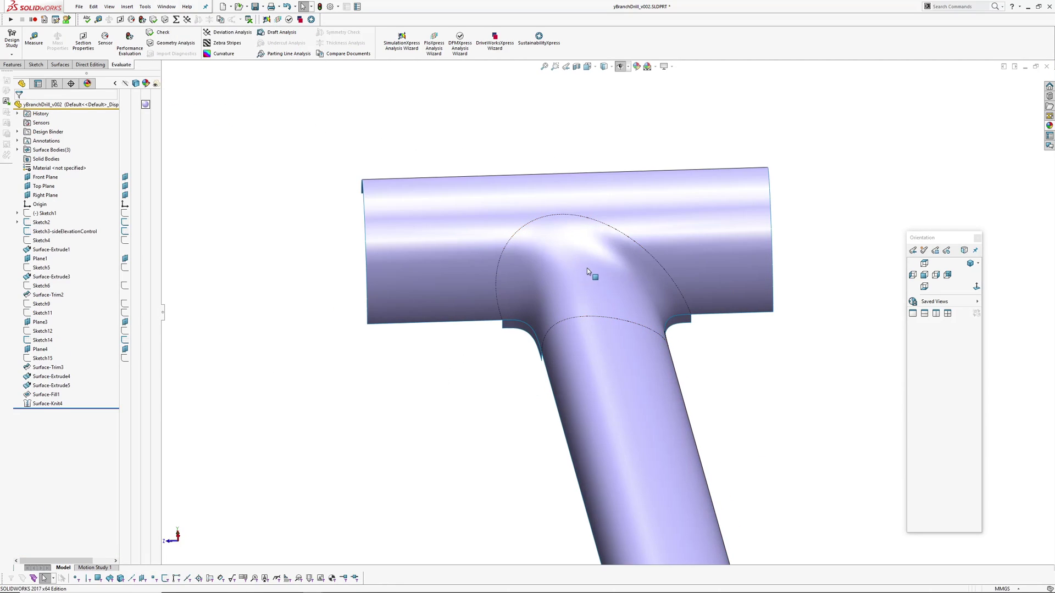
pyautogui.moveTo(628, 315); pyautogui.dragTo(588, 291, button='middle')
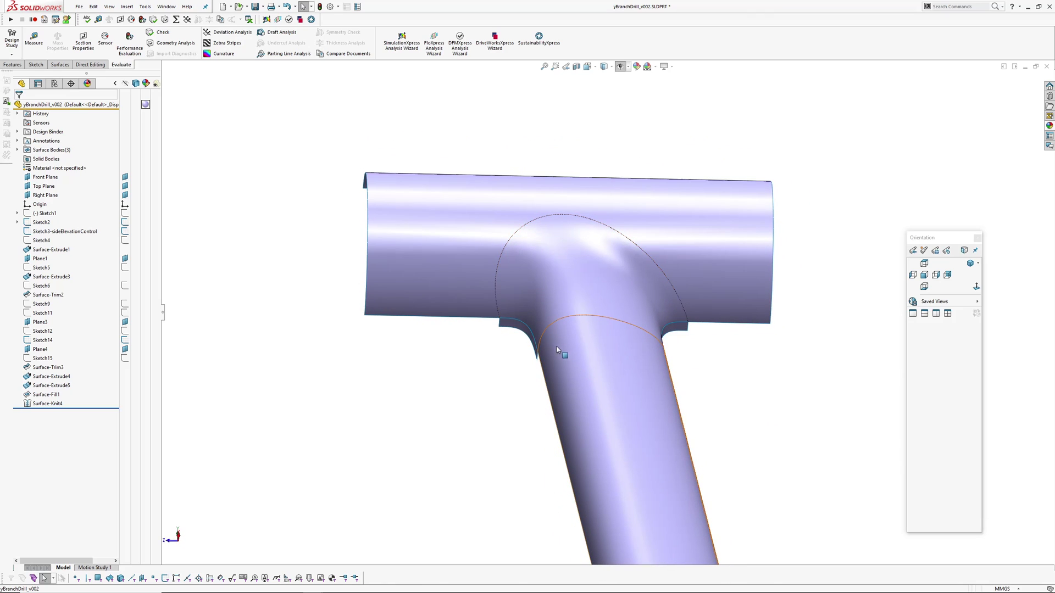
pyautogui.click(586, 355)
pyautogui.moveTo(587, 355); pyautogui.dragTo(627, 407, button='middle')
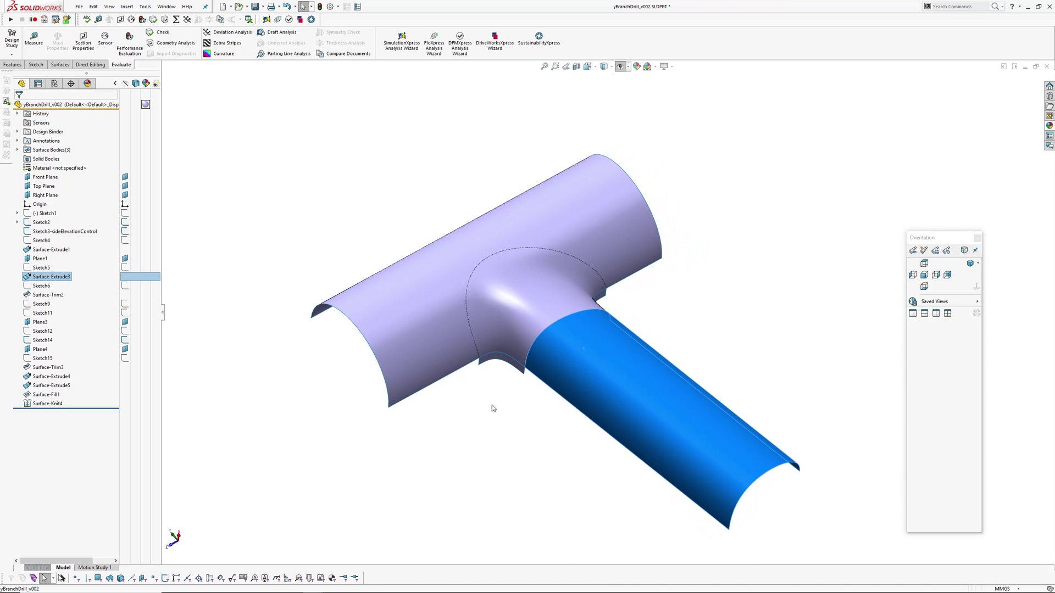
# Highlight the main barrel surface and inspect how it meets the filled transition surface.
pyautogui.click(523, 414)
pyautogui.click(607, 373)
pyautogui.click(407, 336)
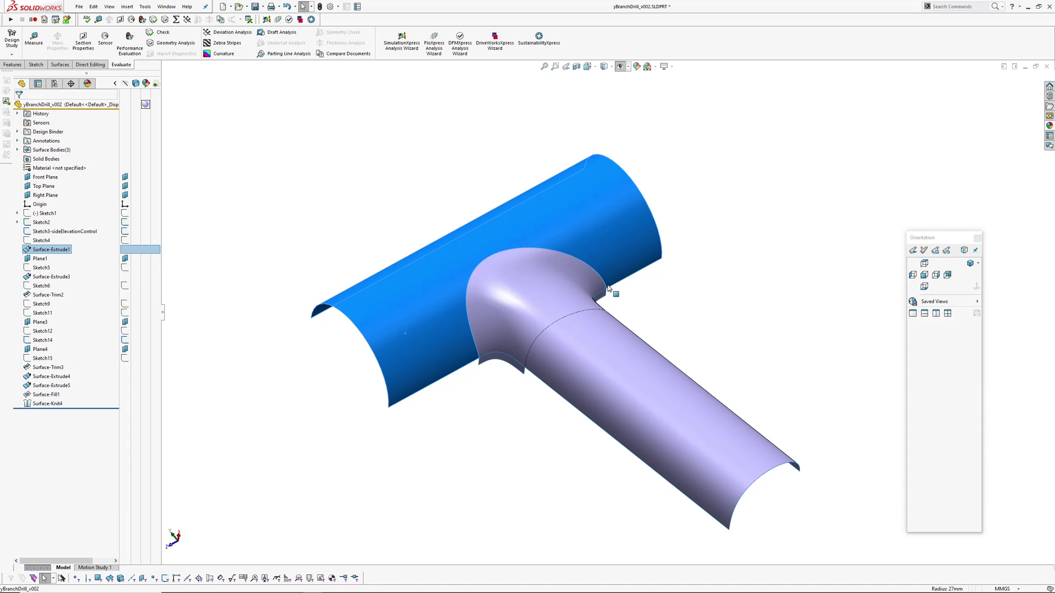
pyautogui.moveTo(608, 288); pyautogui.dragTo(566, 361, button='middle')
pyautogui.click(542, 319)
pyautogui.moveTo(540, 323); pyautogui.dragTo(487, 338, button='middle')
pyautogui.click(488, 338)
# Examine the filled surface blend between barrel and grip, including its highlight and side edges.
pyautogui.moveTo(614, 337); pyautogui.dragTo(608, 228, button='middle')
pyautogui.scroll(2, 611, 324)
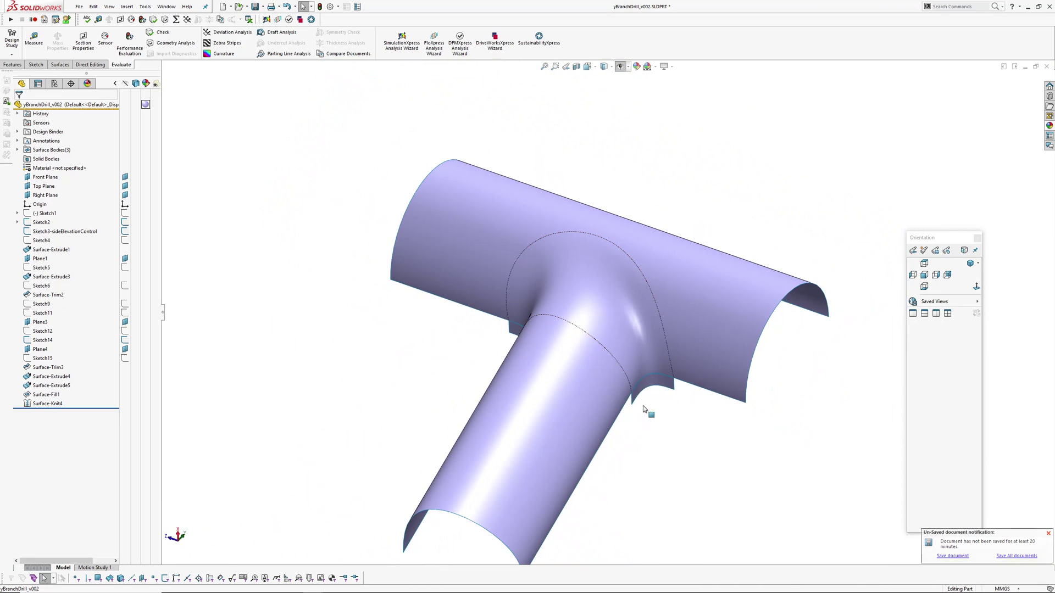
pyautogui.moveTo(637, 342); pyautogui.dragTo(650, 354, button='middle')
pyautogui.scroll(-3, 649, 353)
pyautogui.moveTo(593, 325); pyautogui.dragTo(602, 264, button='middle')
pyautogui.scroll(2, 674, 456)
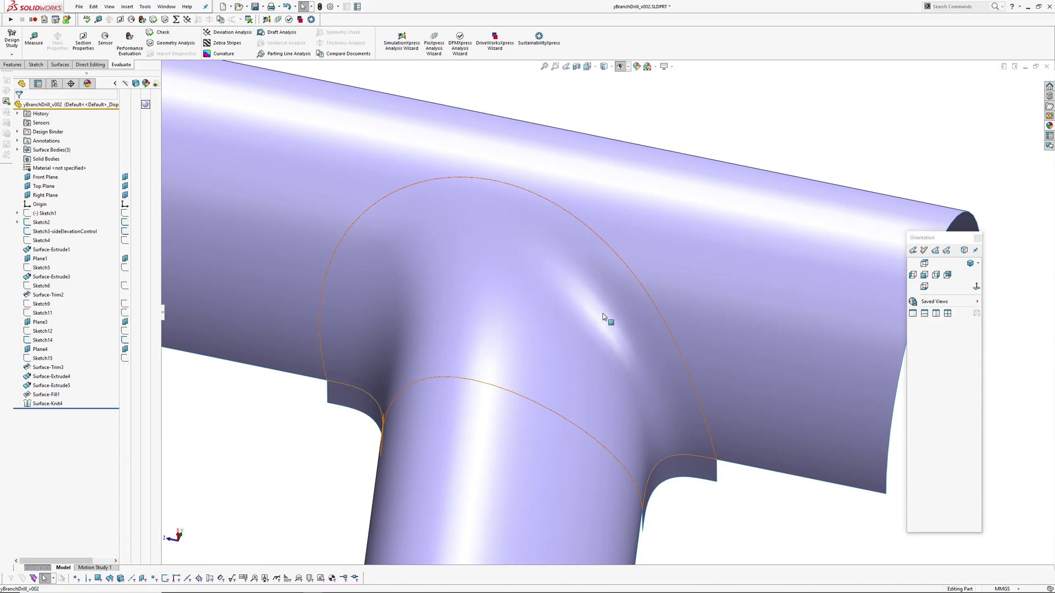
pyautogui.moveTo(473, 223); pyautogui.dragTo(498, 266, button='middle')
pyautogui.scroll(-3, 459, 365)
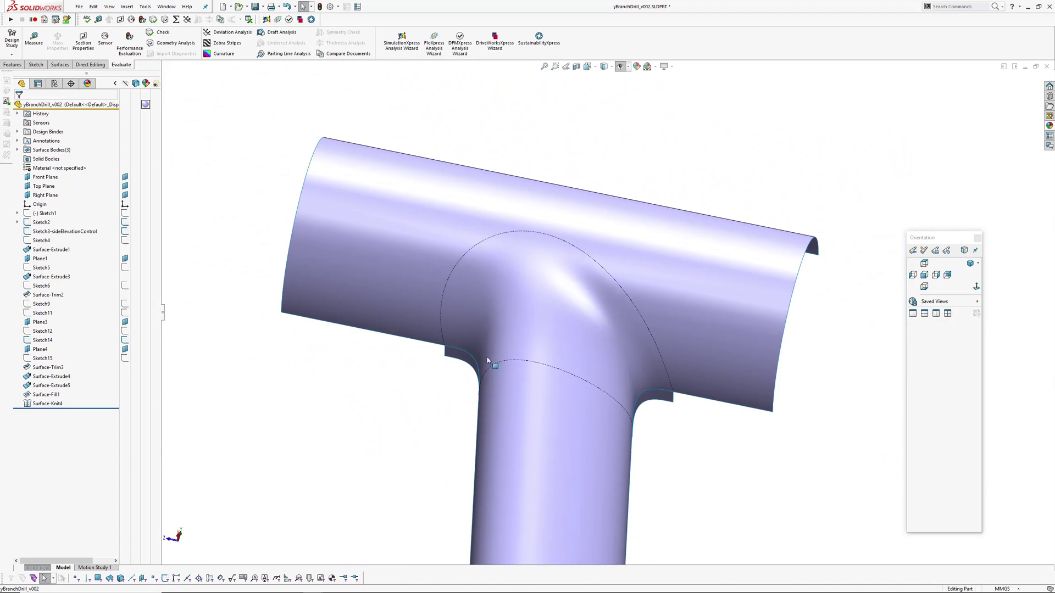
pyautogui.keyDown('ctrl'); pyautogui.moveTo(443, 368); pyautogui.dragTo(434, 346, button='middle'); pyautogui.keyUp('ctrl')
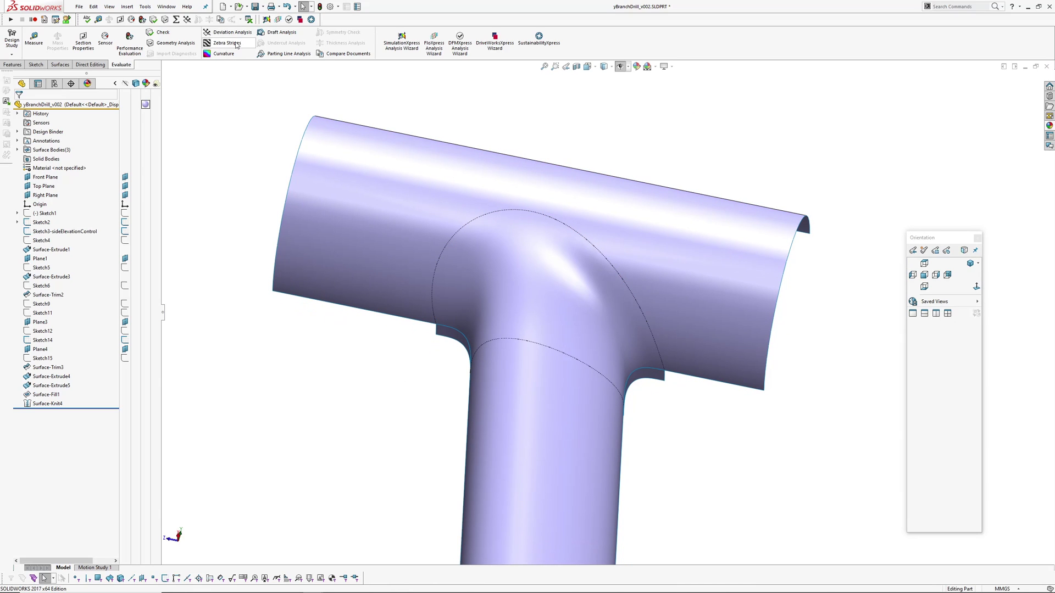
# Switch to the yBranchDrill_v003.SLDPRT window and examine the partial boundary-surface patches joining the barrel and grip.
pyautogui.click(167, 7)
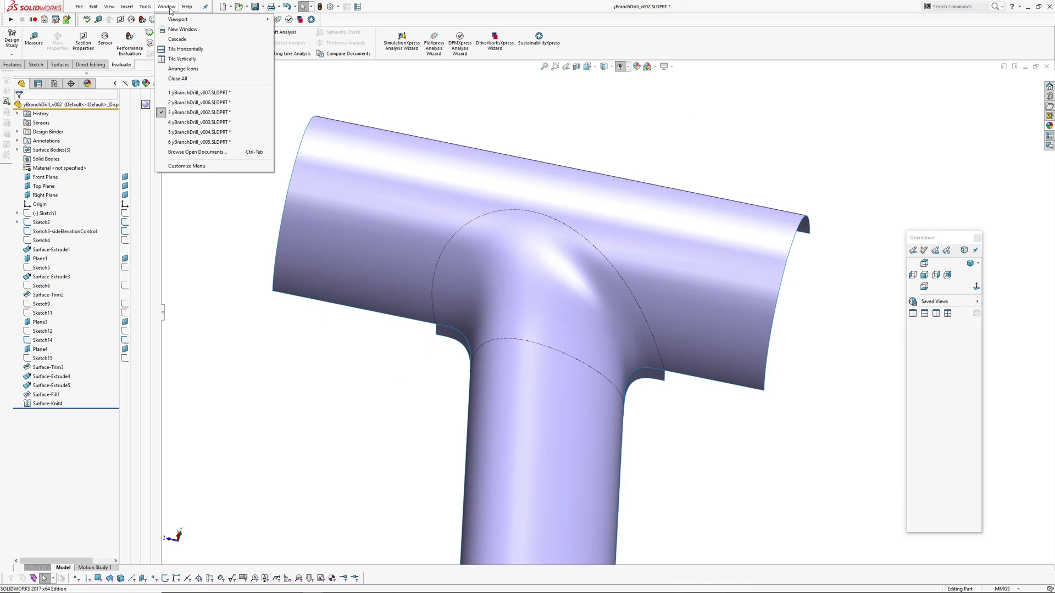
pyautogui.click(192, 123)
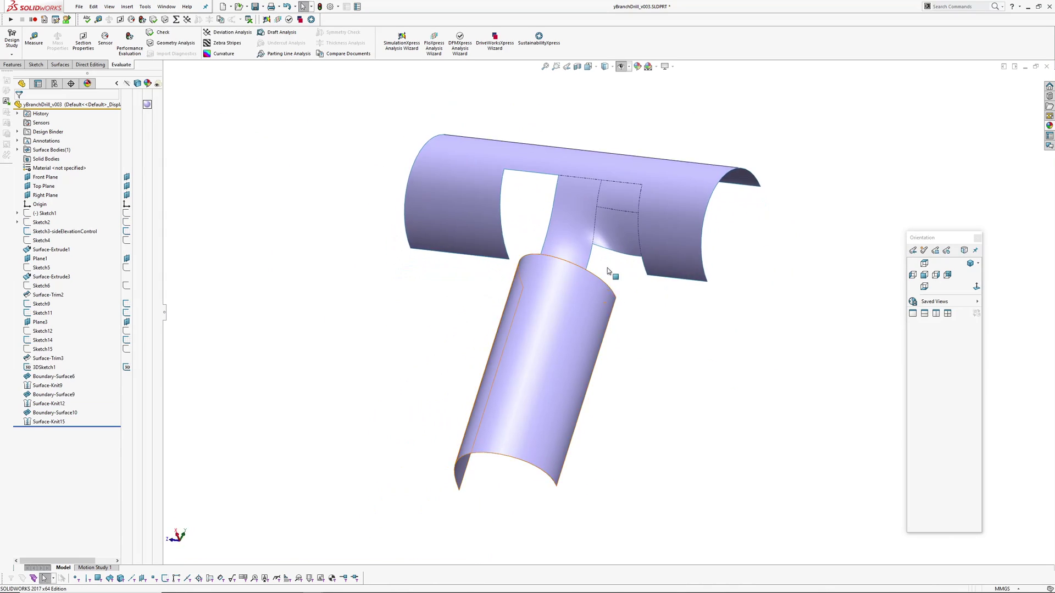
pyautogui.scroll(3, 608, 253)
pyautogui.moveTo(608, 250); pyautogui.dragTo(593, 355, button='middle')
pyautogui.scroll(1, 587, 299)
pyautogui.click(607, 313)
pyautogui.click(606, 247)
pyautogui.click(608, 308)
pyautogui.click(610, 354)
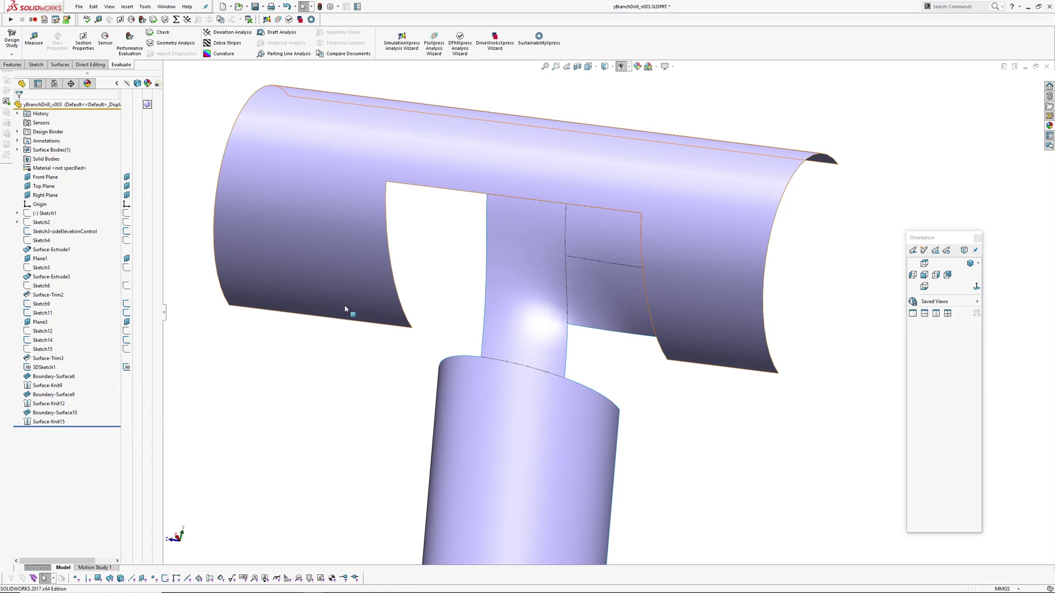
# Switch to the yBranchDrill_v004.SLDPRT window and apply zebra stripes to the branch surfaces.
pyautogui.hotkey('ctrl', 'Tab')
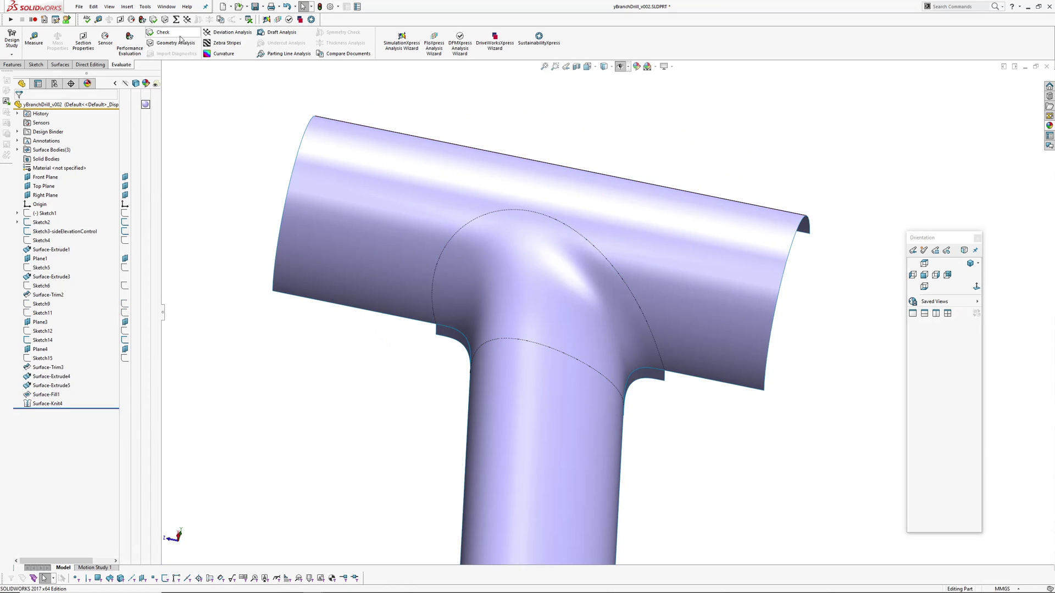
pyautogui.click(166, 7)
pyautogui.click(209, 132)
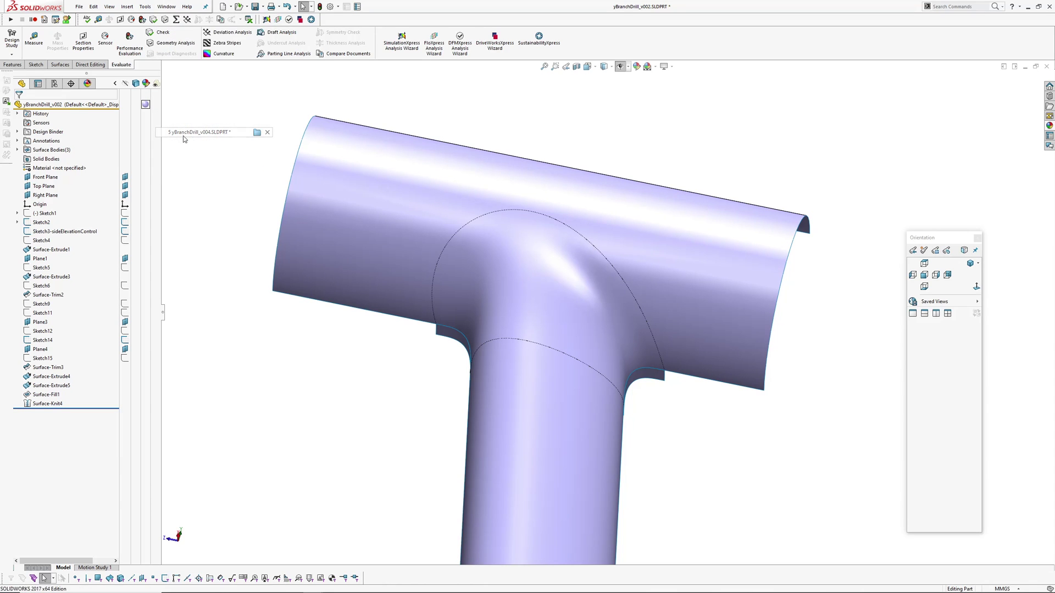
pyautogui.moveTo(490, 365); pyautogui.dragTo(580, 296, button='middle')
pyautogui.scroll(-3, 552, 299)
pyautogui.scroll(2, 580, 296)
pyautogui.moveTo(579, 296); pyautogui.dragTo(537, 370, button='right')
pyautogui.scroll(-2, 622, 331)
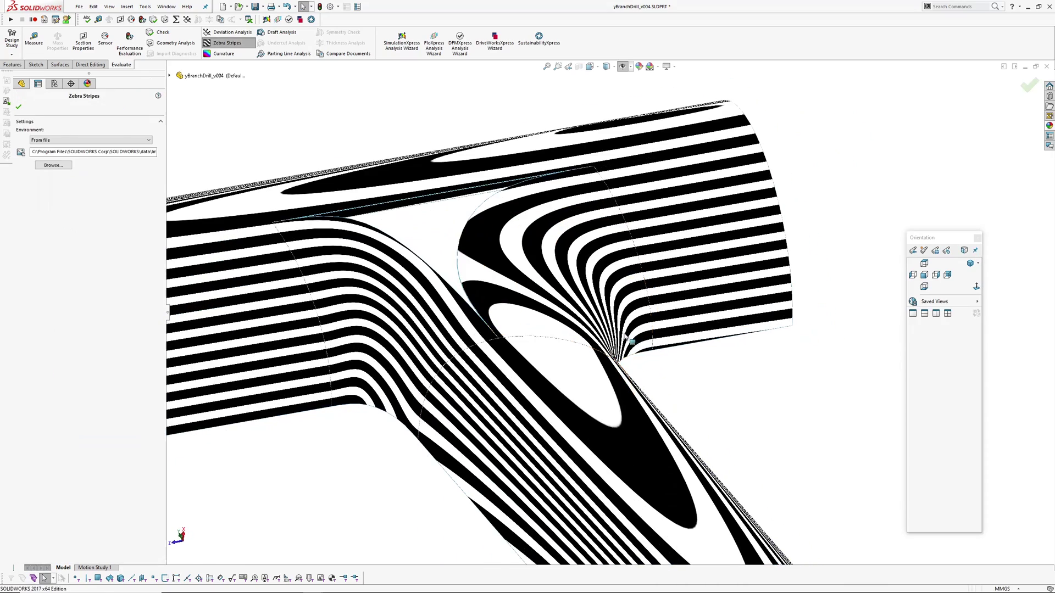
pyautogui.rightClick(623, 332)
# Examine the zebra stripe flow across both corner blends, and turn the stripes off.
pyautogui.moveTo(622, 331); pyautogui.dragTo(681, 289, button='middle')
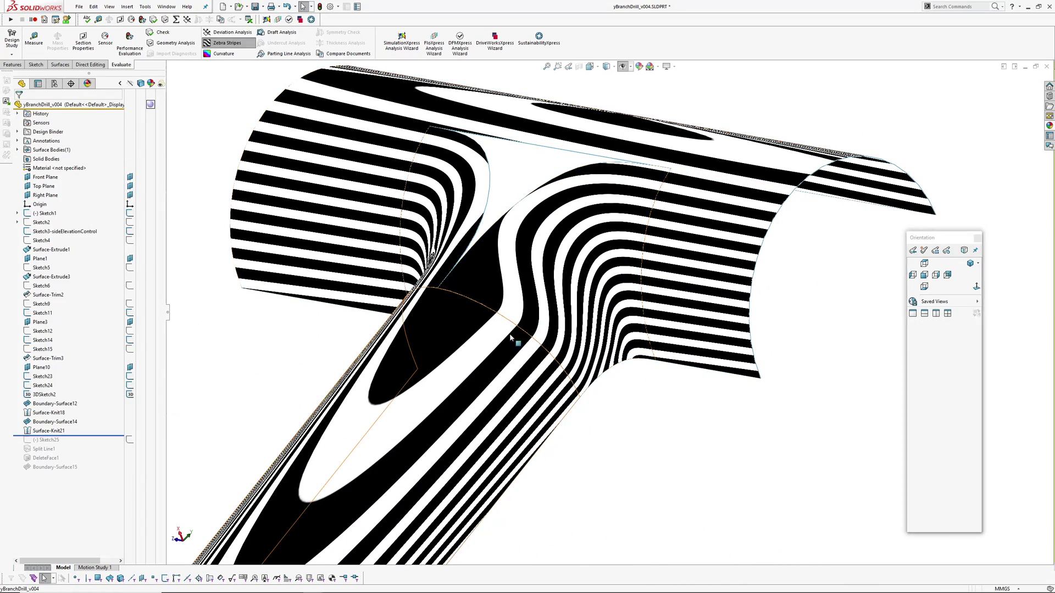
pyautogui.moveTo(513, 337); pyautogui.dragTo(671, 323, button='middle')
pyautogui.moveTo(504, 299); pyautogui.dragTo(530, 336, button='middle')
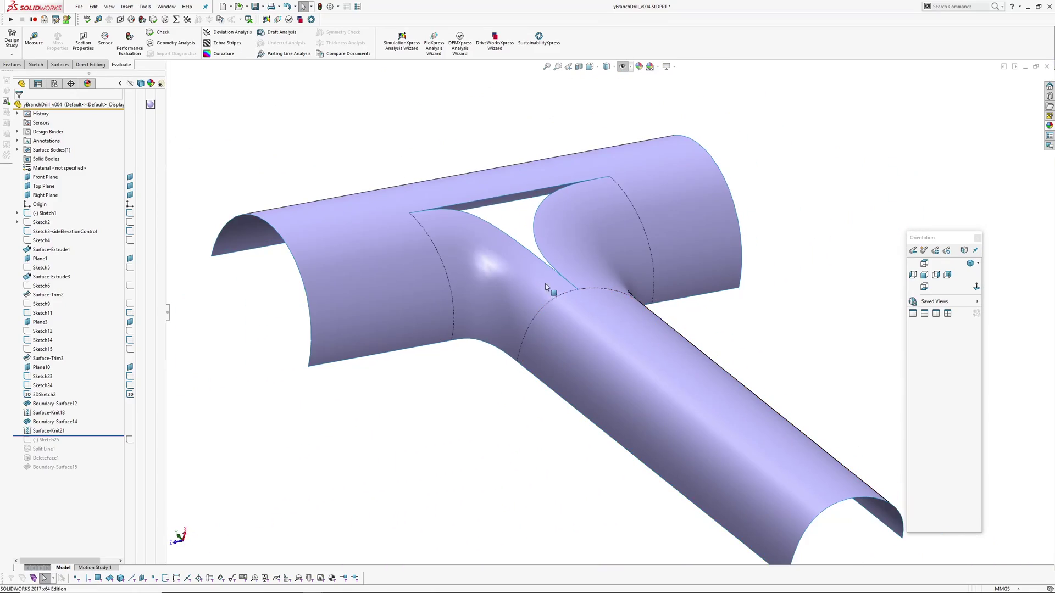
# Roll the history forward through Split Line1 and DeleteFace1 to include Boundary-Surface15.
pyautogui.moveTo(594, 253); pyautogui.dragTo(615, 238, button='middle')
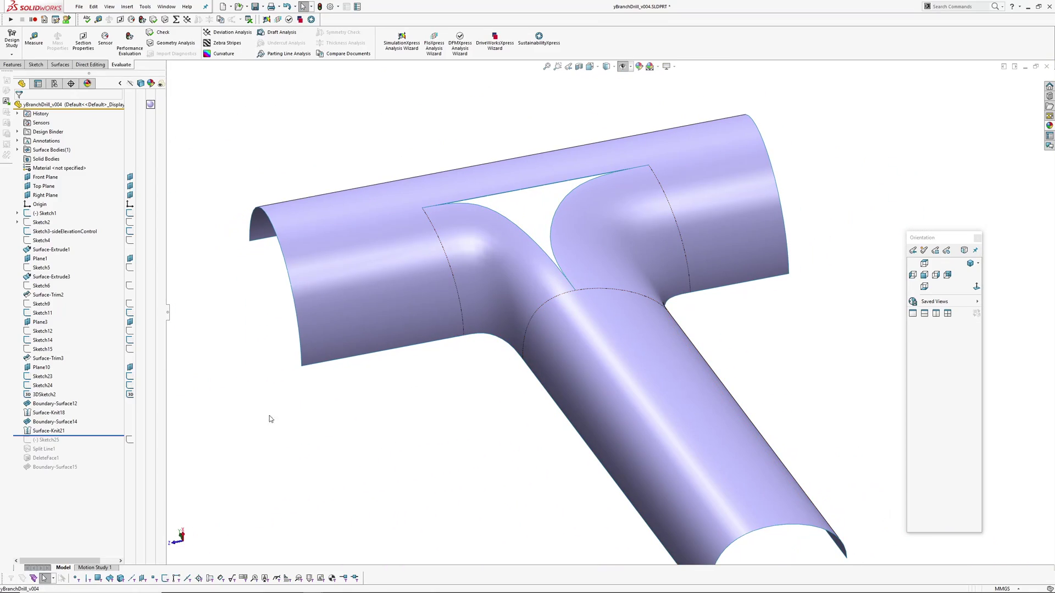
pyautogui.moveTo(495, 295); pyautogui.dragTo(488, 372, button='middle')
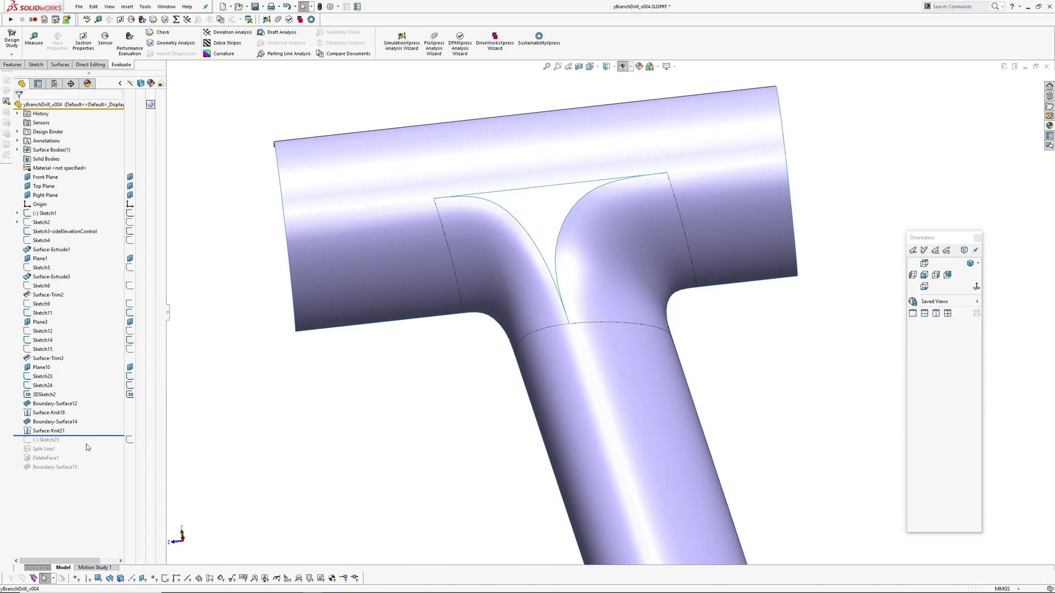
pyautogui.moveTo(93, 437); pyautogui.dragTo(94, 439)
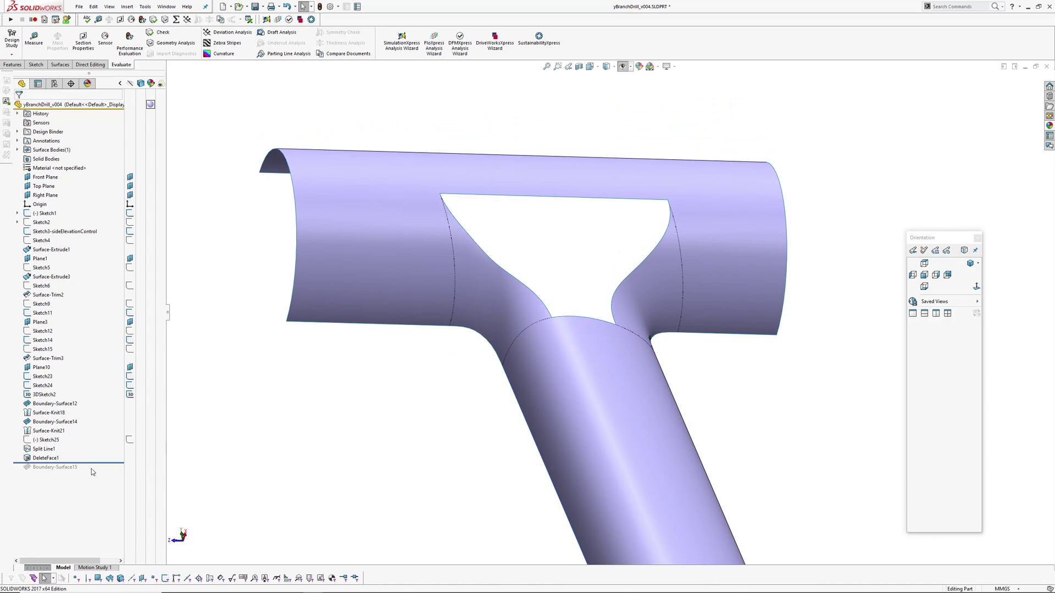
pyautogui.moveTo(93, 463); pyautogui.dragTo(93, 472)
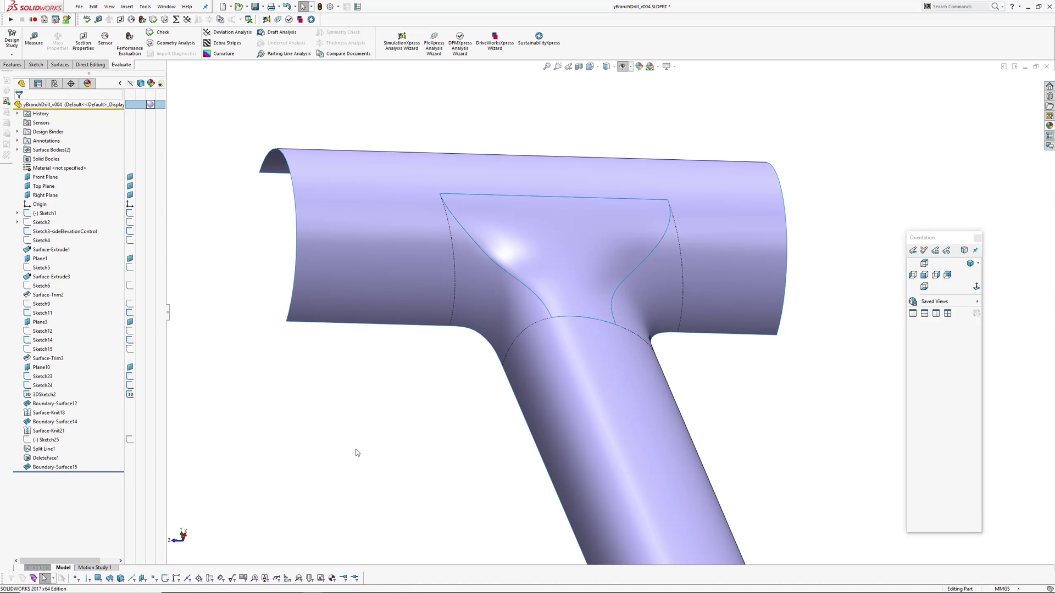
# Examine the central boundary-surface patch filling the opening between barrel and grip.
pyautogui.scroll(-1, 549, 277)
pyautogui.moveTo(553, 283); pyautogui.dragTo(548, 238, button='middle')
pyautogui.scroll(-4, 533, 261)
pyautogui.middleClick(524, 271)
pyautogui.moveTo(524, 271); pyautogui.dragTo(591, 138, button='middle')
pyautogui.scroll(8, 539, 262)
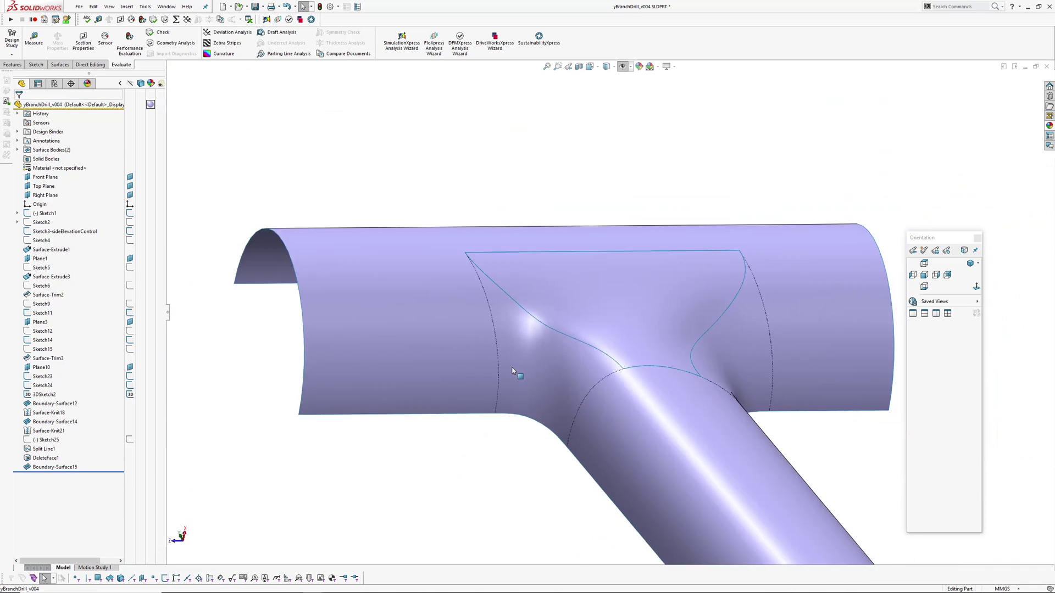
# Highlight the split transition face beside the central patch, clear the selection, and review the whole blended branch.
pyautogui.click(552, 367)
pyautogui.moveTo(741, 359); pyautogui.dragTo(533, 377, button='middle')
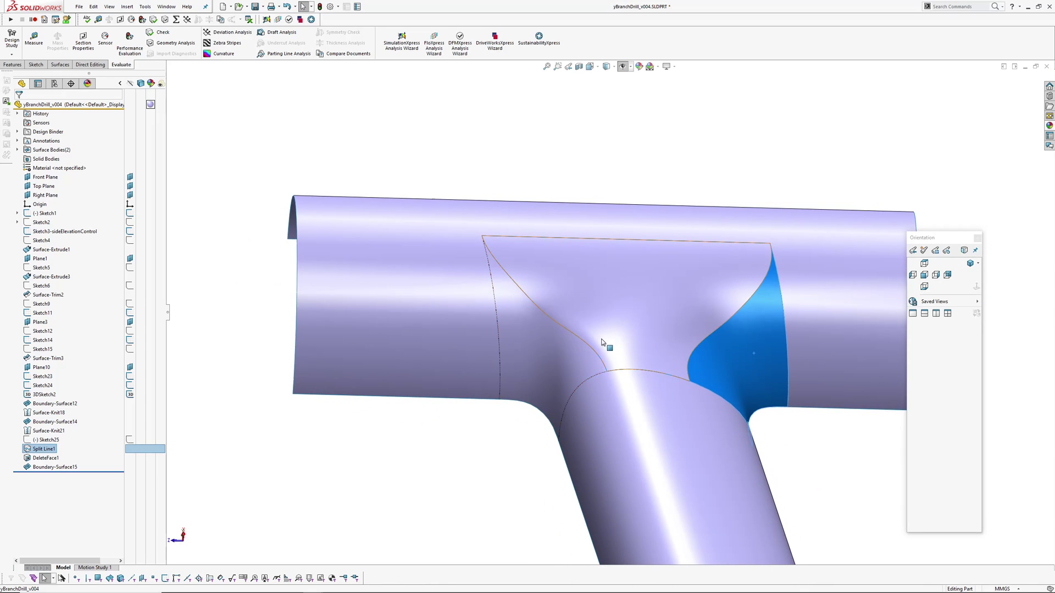
pyautogui.moveTo(602, 342); pyautogui.dragTo(549, 319, button='middle')
pyautogui.scroll(1, 595, 338)
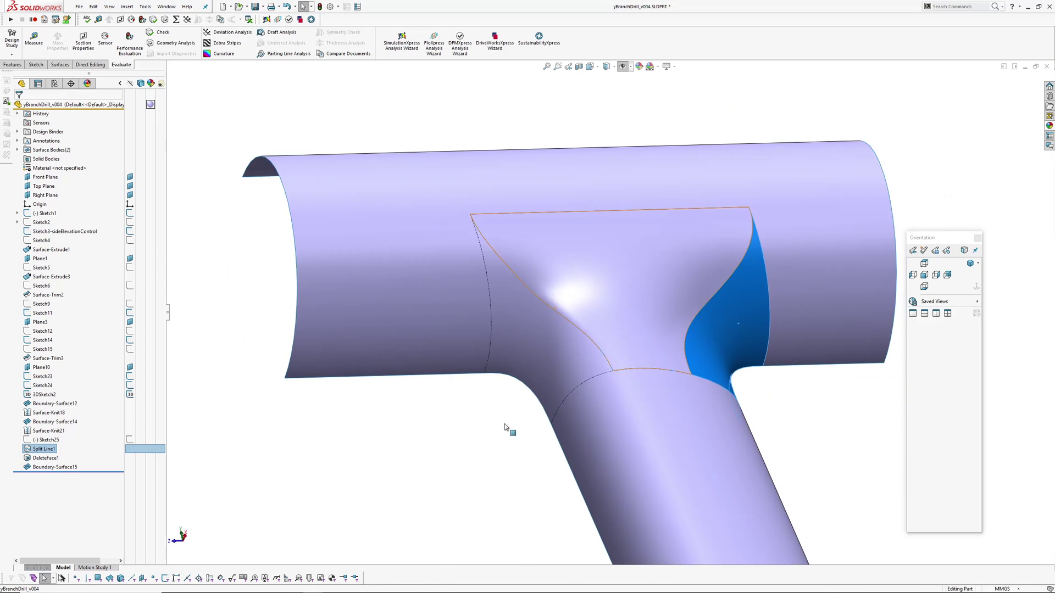
pyautogui.click(504, 425)
pyautogui.press('z')
pyautogui.press('Return')
pyautogui.moveTo(599, 340); pyautogui.dragTo(536, 326, button='middle')
pyautogui.press('z')
pyautogui.scroll(3, 621, 327)
# Switch to the yBranchDrill_v005.SLDPRT window and view its partially built boundary-surface branch.
pyautogui.click(171, 7)
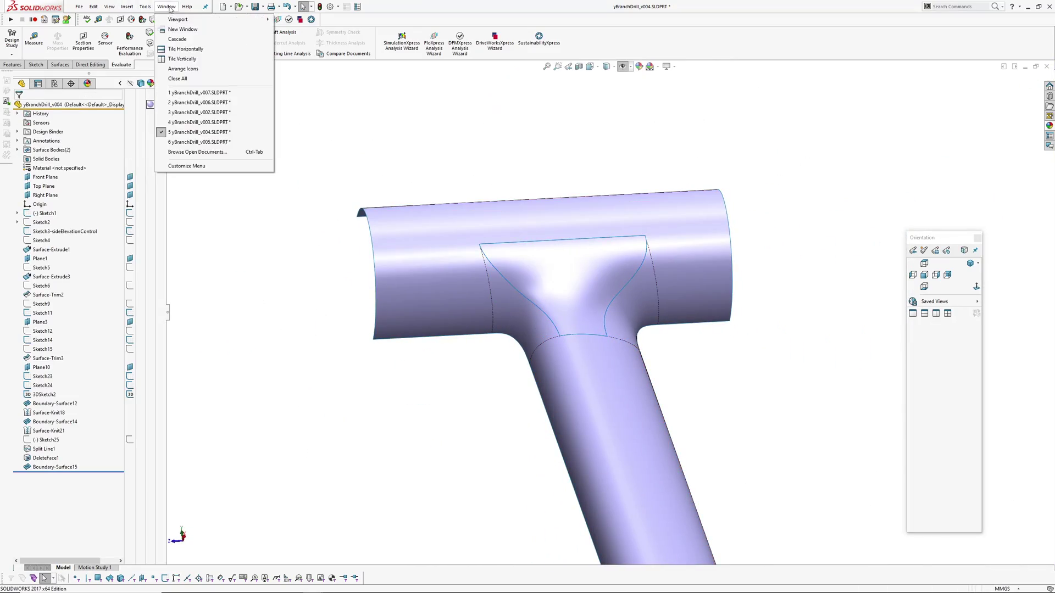
pyautogui.click(227, 144)
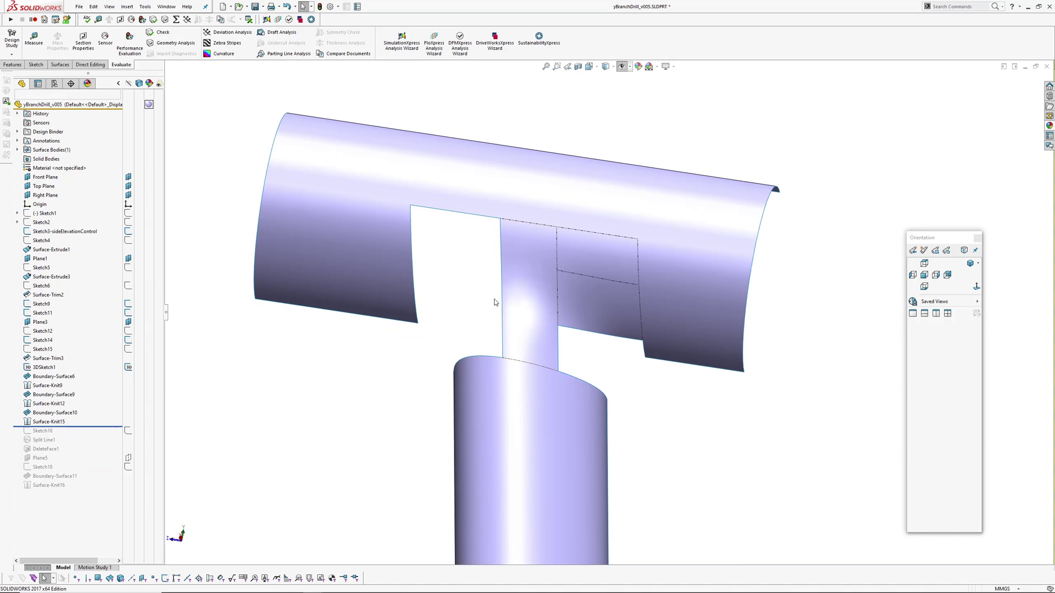
pyautogui.moveTo(537, 212); pyautogui.dragTo(569, 335, button='middle')
pyautogui.scroll(3, 596, 371)
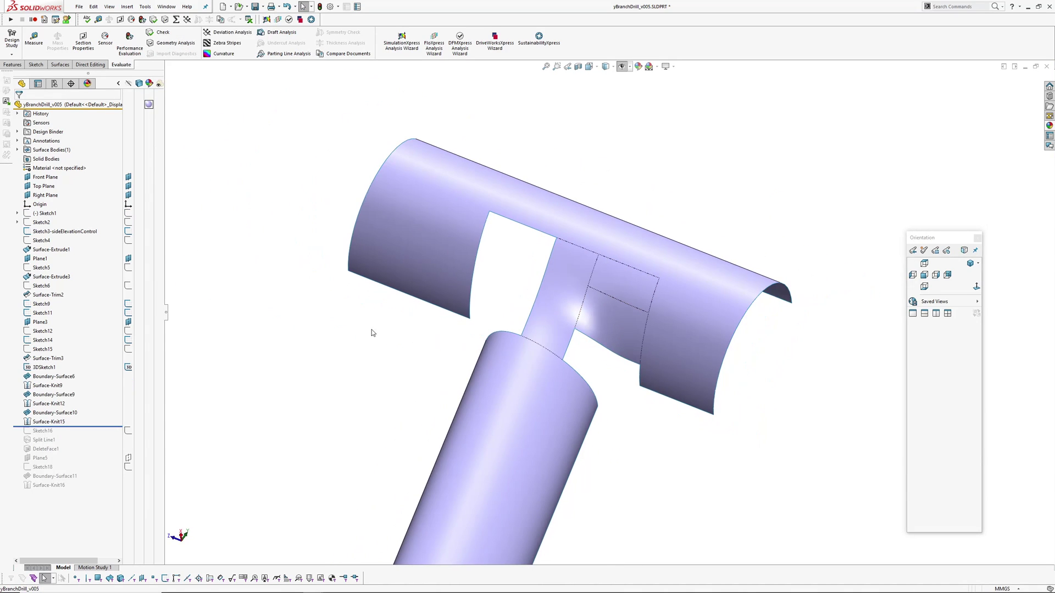
# Switch to the yBranchDrill_v006.SLDPRT window and examine its lofted blend between barrel and grip.
pyautogui.click(166, 6)
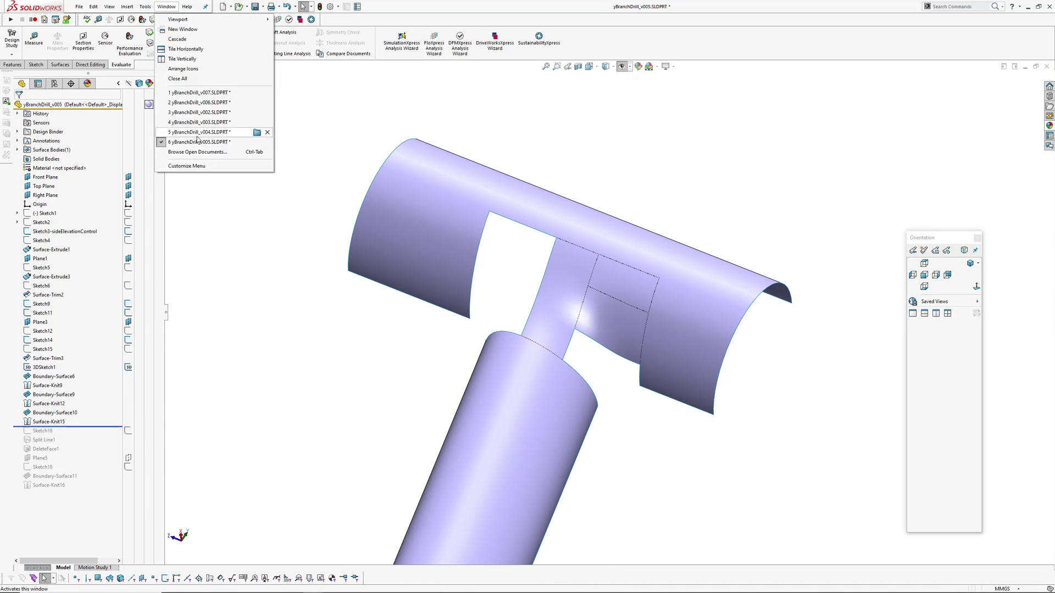
pyautogui.click(190, 105)
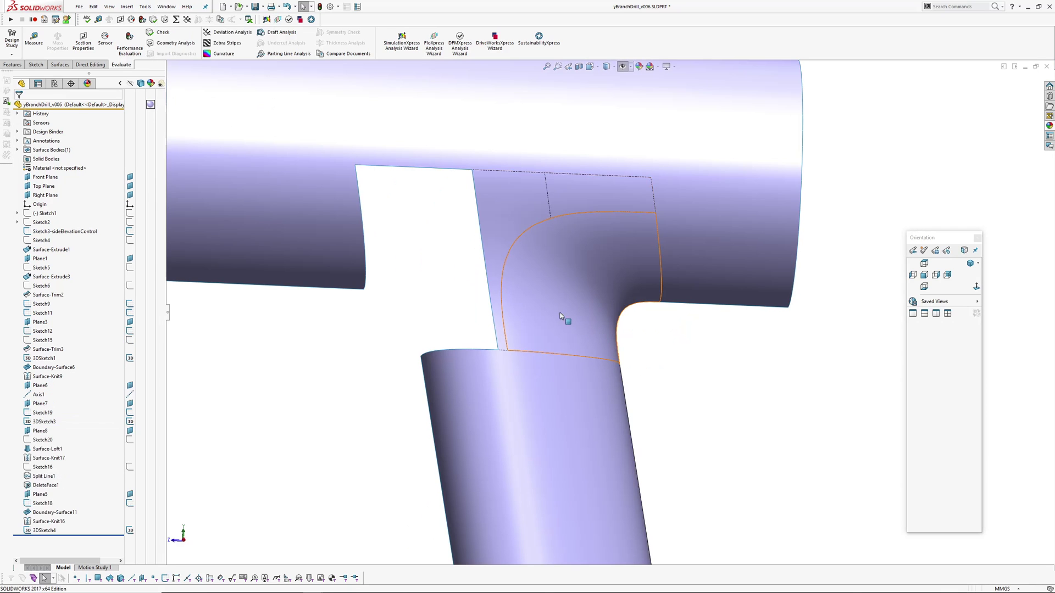
pyautogui.moveTo(548, 303); pyautogui.dragTo(523, 247, button='middle')
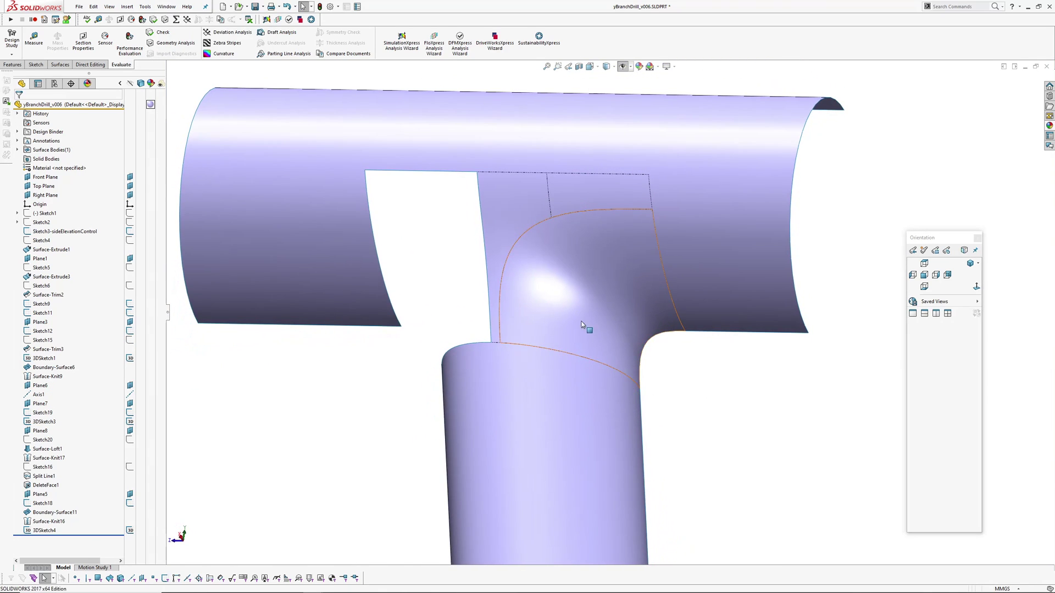
pyautogui.moveTo(575, 314); pyautogui.dragTo(412, 272, button='middle')
# Switch to the yBranchDrill_v007.SLDPRT window and view the complete drill from the rear three-quarter side.
pyautogui.click(166, 7)
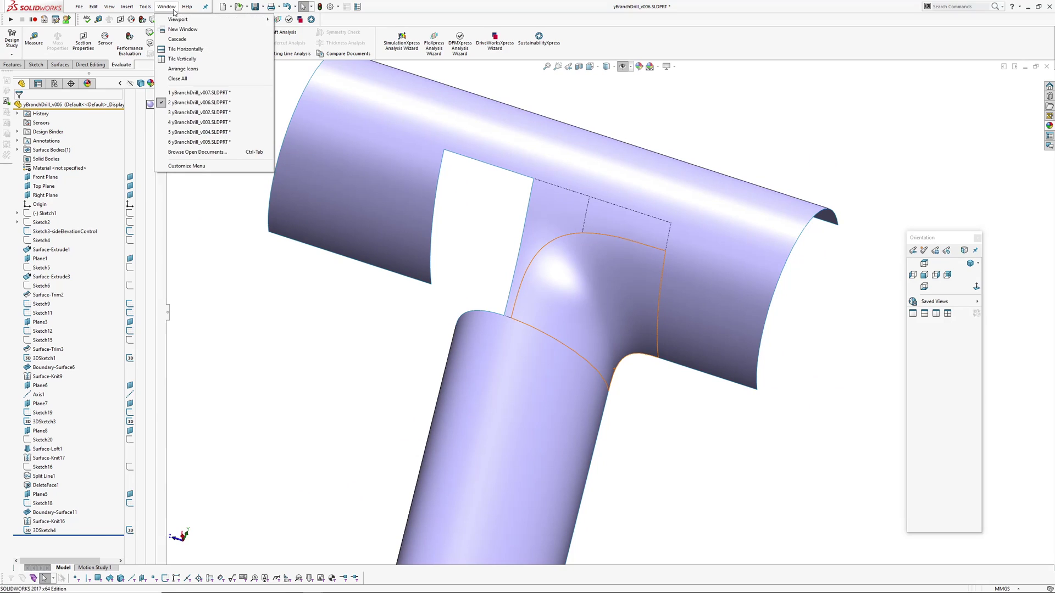
pyautogui.click(190, 94)
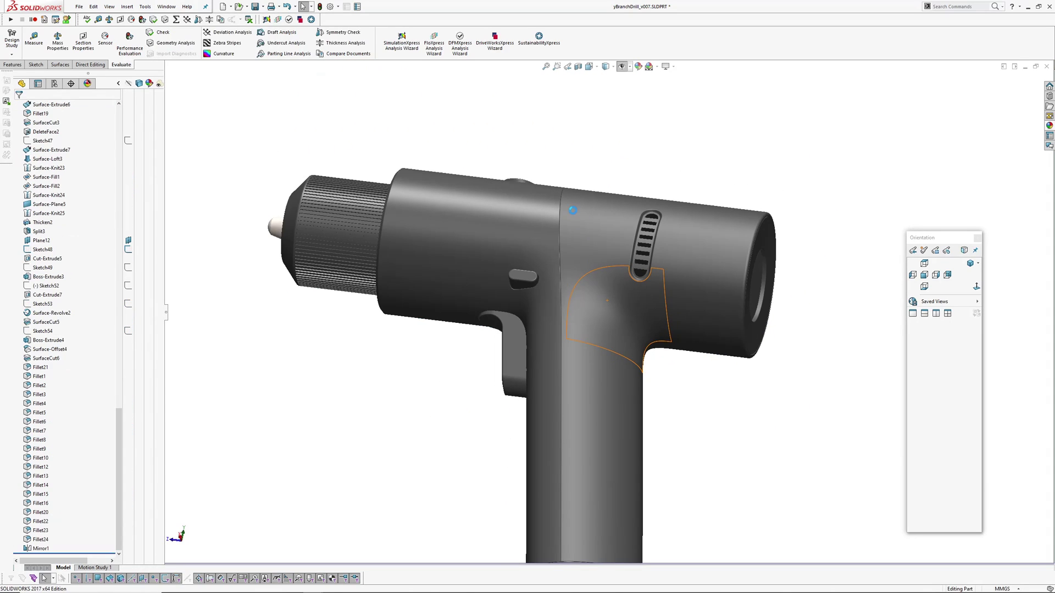
pyautogui.scroll(1, 652, 329)
pyautogui.moveTo(652, 388); pyautogui.dragTo(678, 353, button='middle')
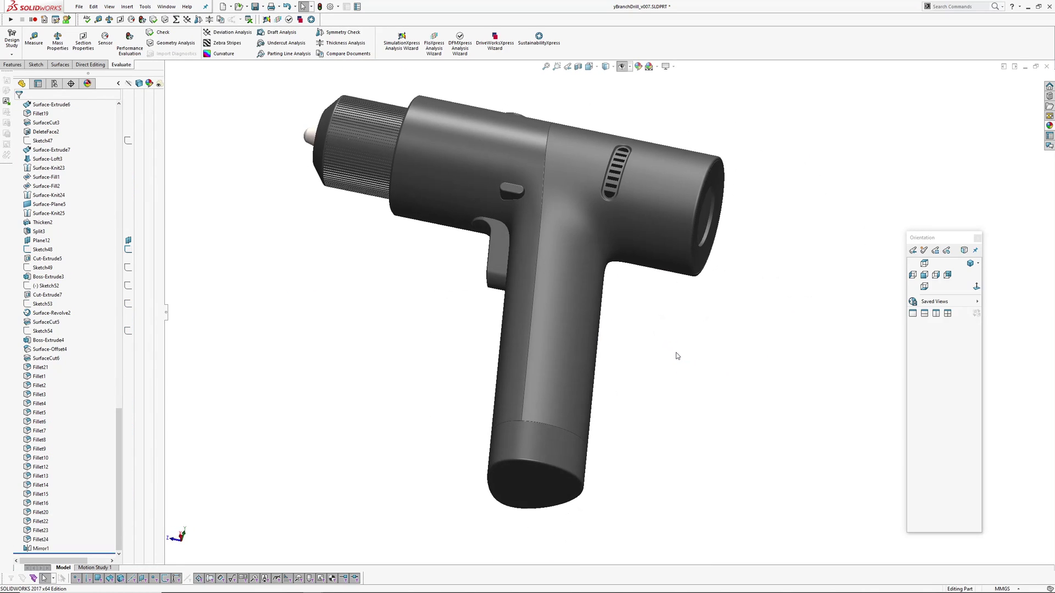
# Compare the model with the reference photo hotoDrillThreeQuarters.jpg in Windows Photo Viewer, and return to SOLIDWORKS.
pyautogui.hotkey('alt', 'Tab')
pyautogui.click(660, 296)
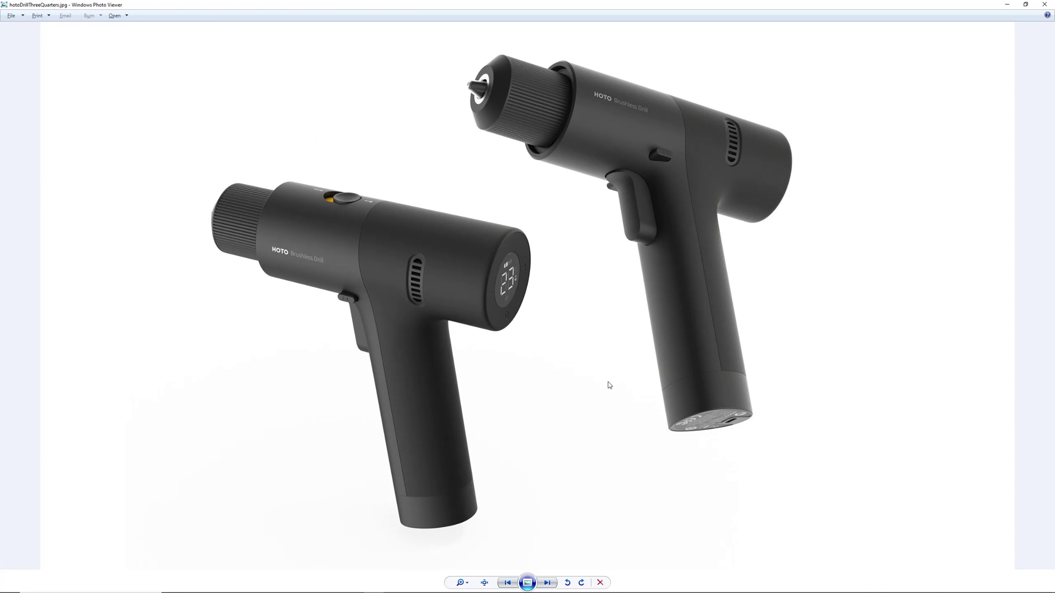
pyautogui.hotkey('alt', 'Tab')
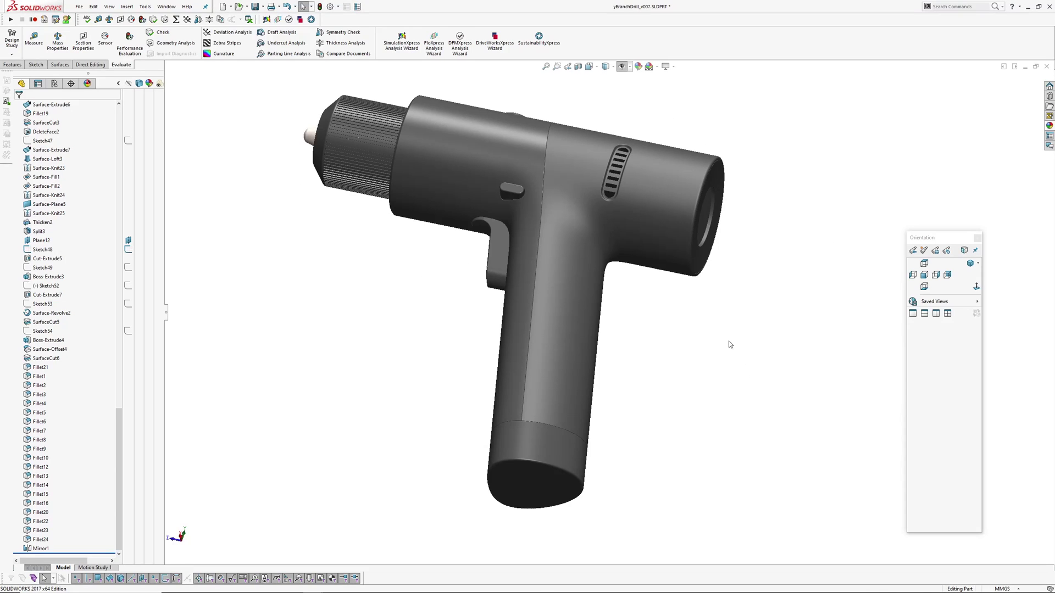
# Inspect the finished drill from below and from the rear three-quarter side, focusing on the grip-to-barrel blend.
pyautogui.moveTo(661, 365); pyautogui.dragTo(598, 343, button='middle')
pyautogui.moveTo(703, 340); pyautogui.dragTo(625, 245, button='middle')
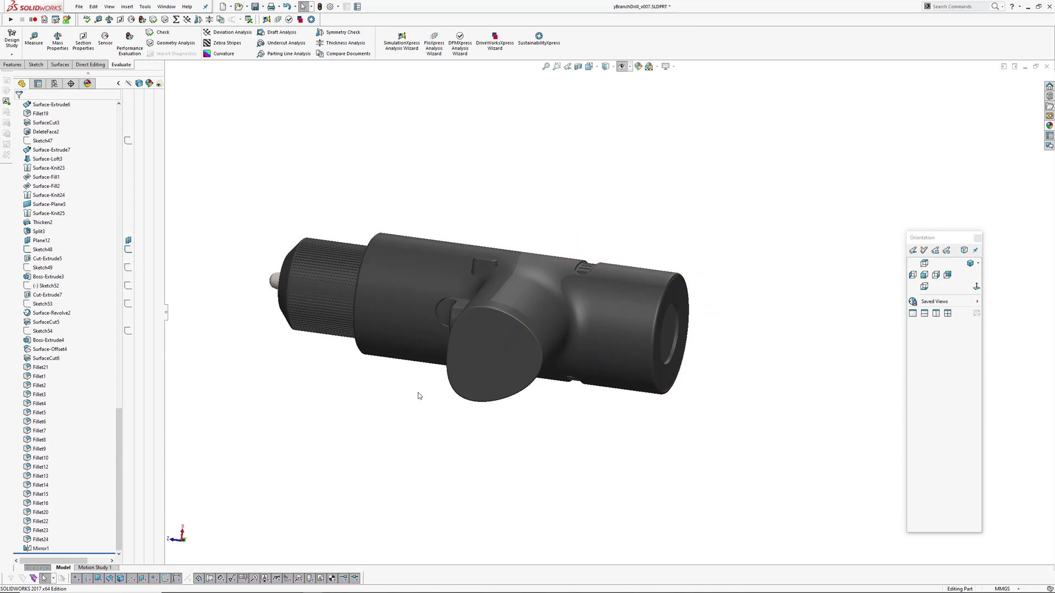
pyautogui.moveTo(569, 426); pyautogui.dragTo(539, 454, button='middle')
pyautogui.moveTo(593, 354); pyautogui.dragTo(590, 465, button='middle')
pyautogui.scroll(-2, 585, 286)
pyautogui.scroll(1, 584, 287)
pyautogui.keyDown('ctrl'); pyautogui.moveTo(582, 320); pyautogui.dragTo(586, 269, button='middle'); pyautogui.keyUp('ctrl')
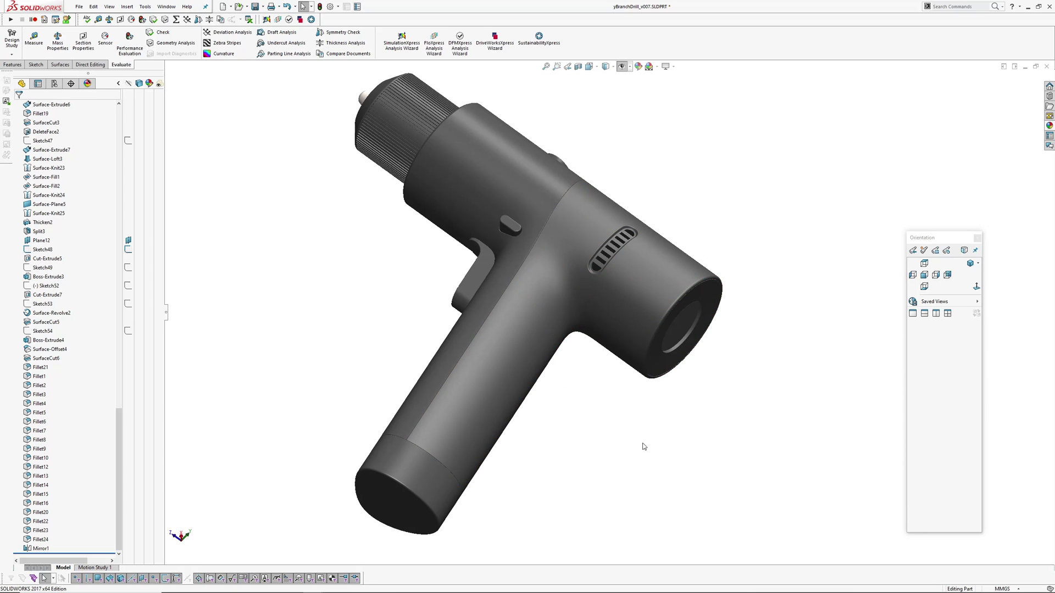
pyautogui.moveTo(453, 379); pyautogui.dragTo(619, 397, button='middle')
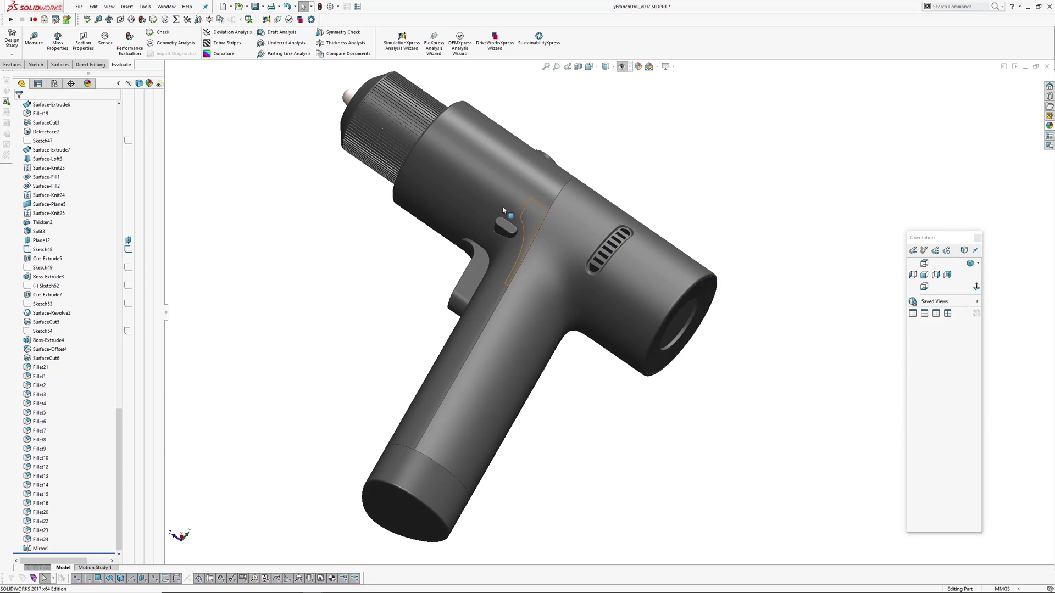